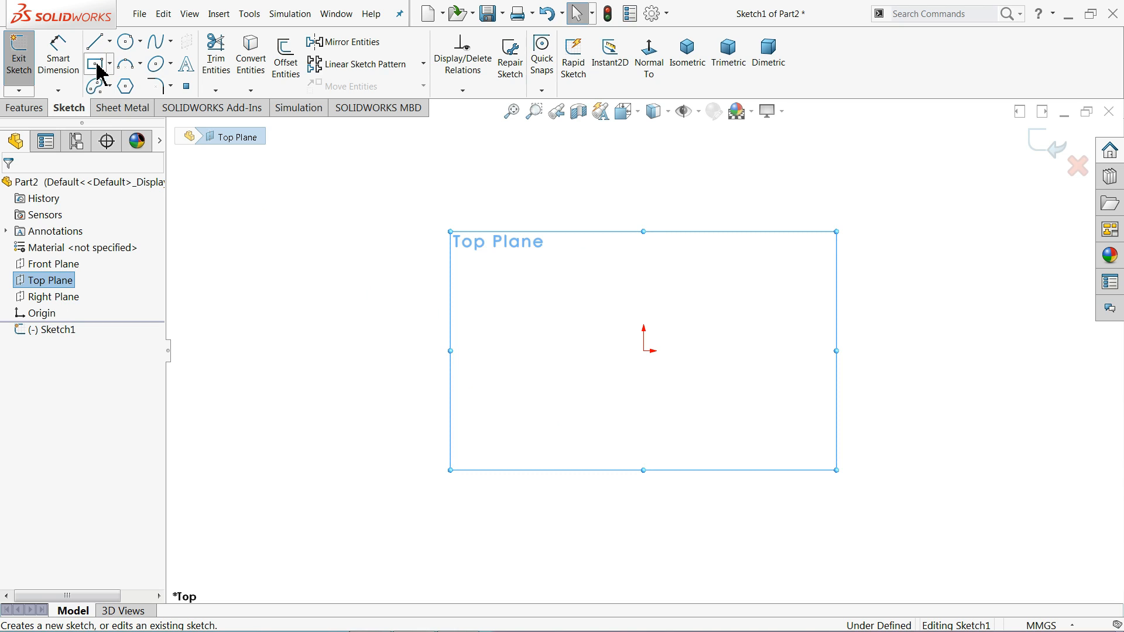
Step: Sketch a center rectangle on the origin, 100 mm high and 180 mm wide
{"action": "left_click", "coordinate": [110, 63]}
{"action": "left_click", "coordinate": [129, 103]}
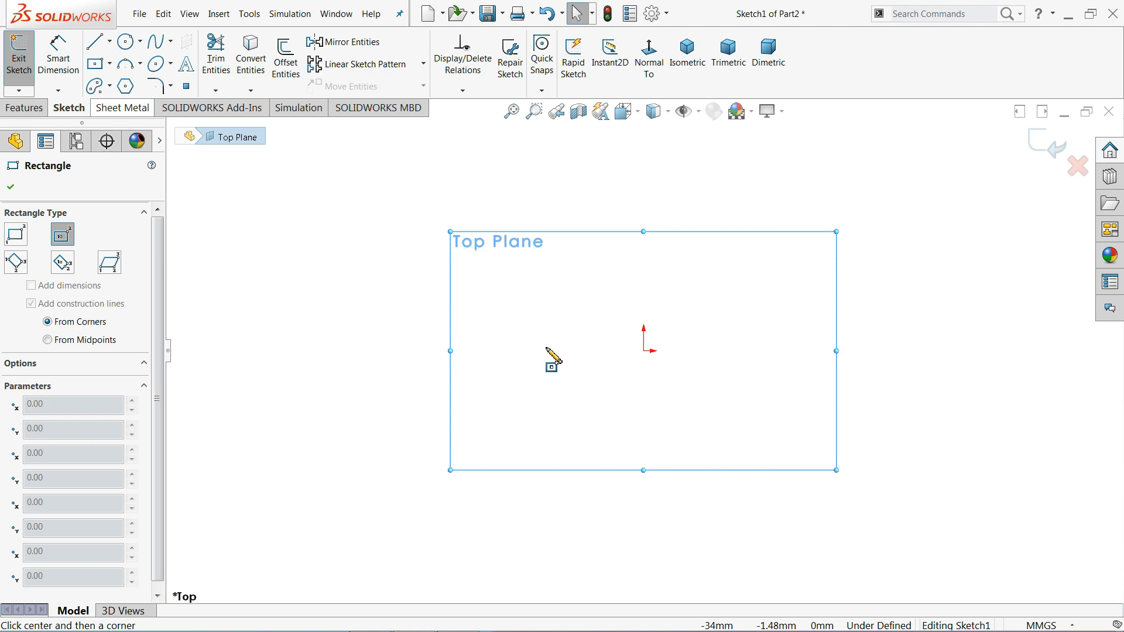
{"action": "left_click", "coordinate": [644, 350]}
{"action": "left_click", "coordinate": [550, 321]}
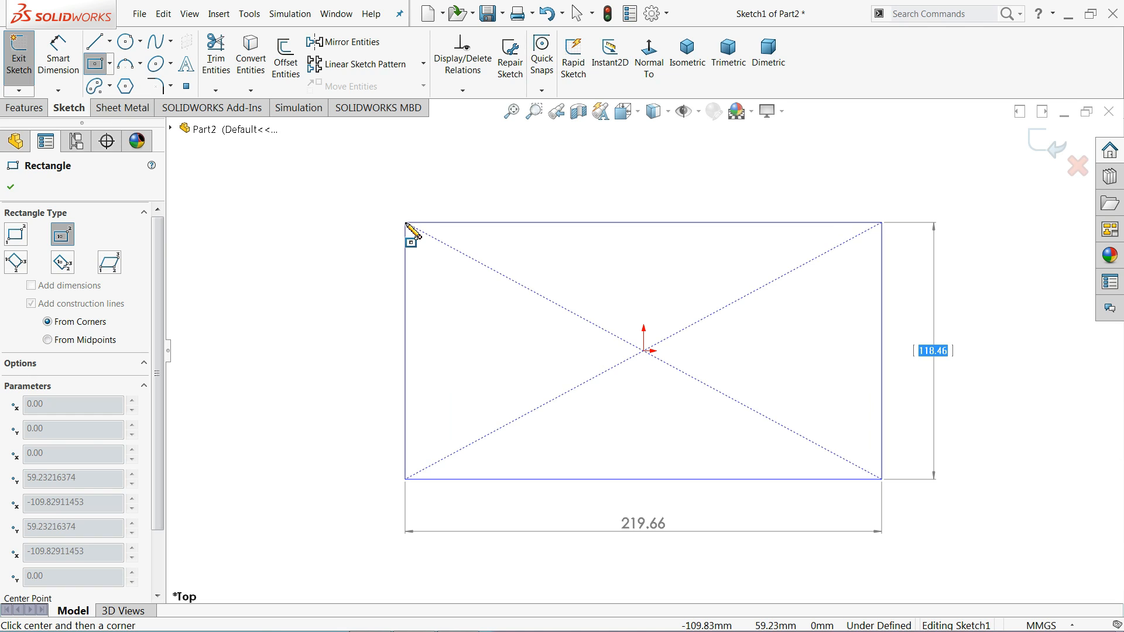
{"action": "type", "text": "100"}
{"action": "key", "text": "Tab"}
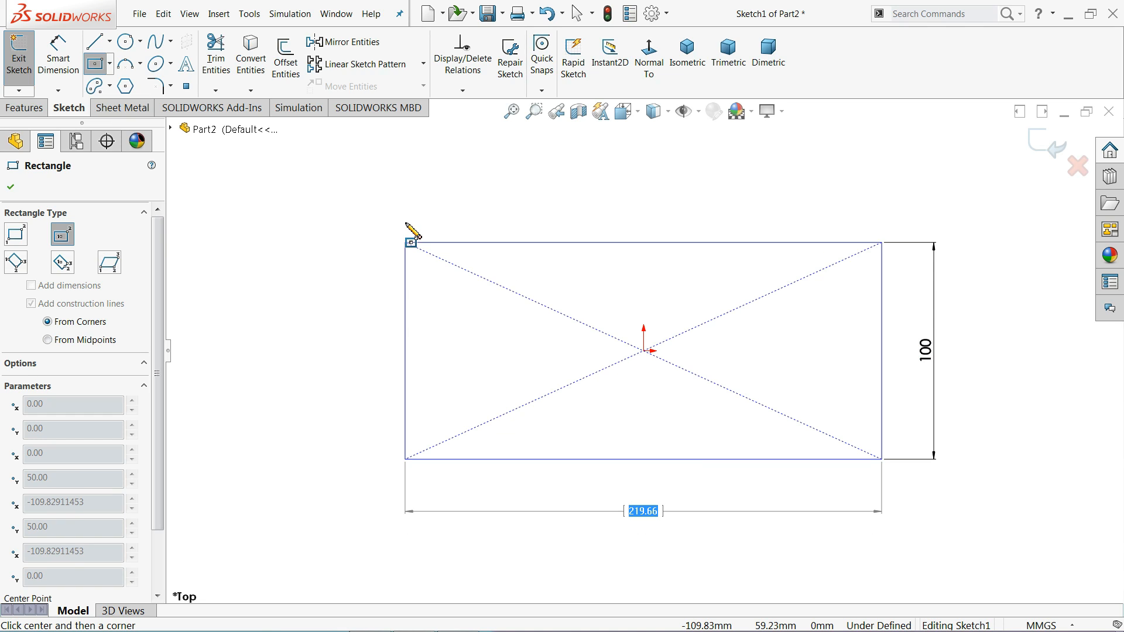
{"action": "type", "text": "180"}
{"action": "key", "text": "Return"}
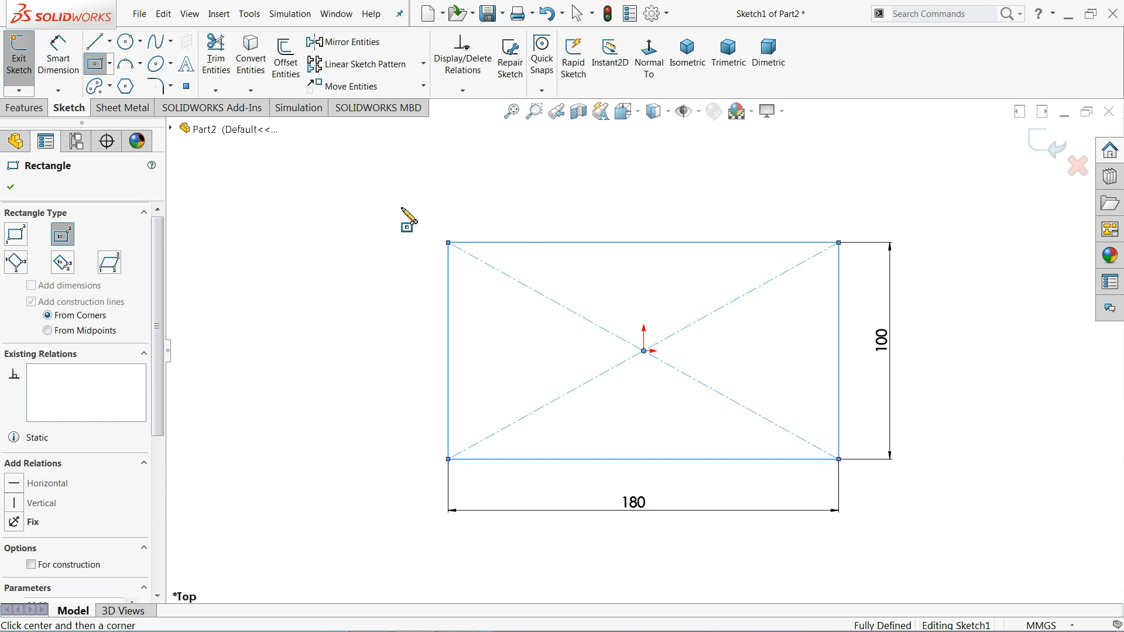
{"action": "right_click", "coordinate": [410, 228]}
{"action": "left_click", "coordinate": [430, 216]}
Step: Create a sheet metal base flange from the rectangle with 1.50 mm thickness, reversed direction and K-Factor bend allowance
{"action": "mouse_move", "coordinate": [394, 301]}
{"action": "middle_mouse_down"}
{"action": "mouse_move", "coordinate": [372, 273]}
{"action": "mouse_move", "coordinate": [369, 299]}
{"action": "middle_mouse_up"}
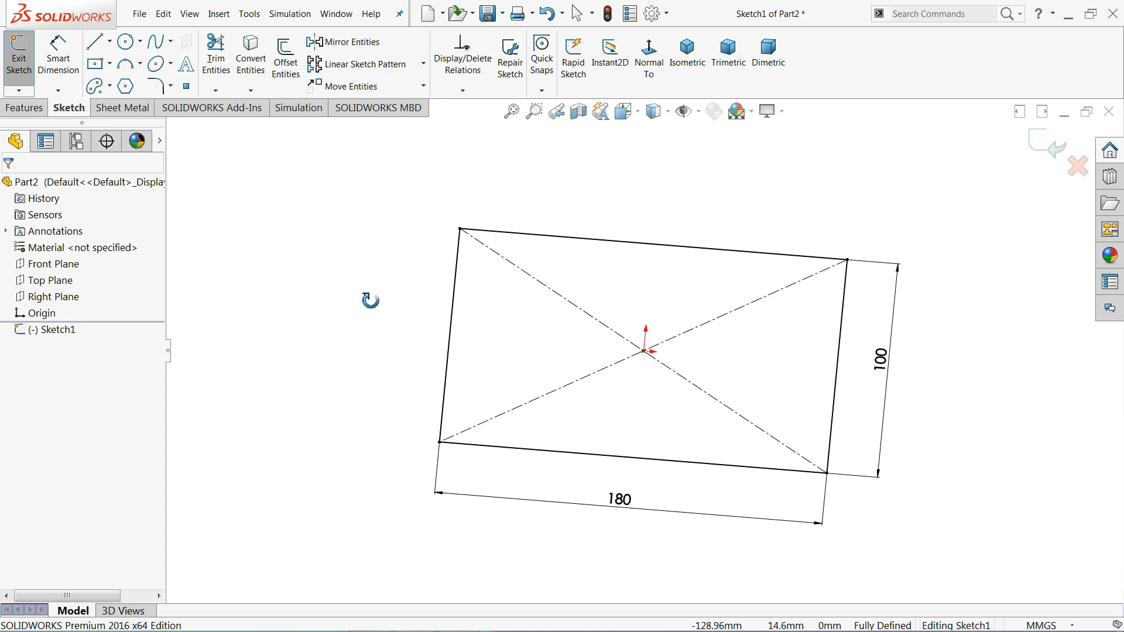
{"action": "scroll", "coordinate": [638, 351], "scroll_direction": "down", "scroll_amount": 3}
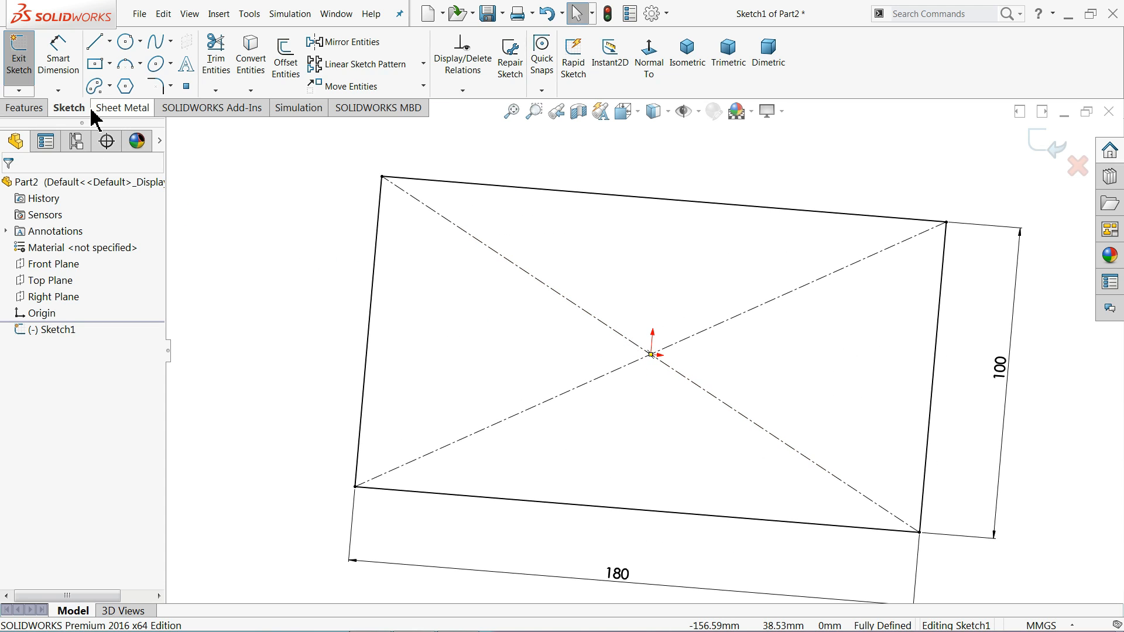
{"action": "right_click", "coordinate": [108, 112]}
{"action": "left_click", "coordinate": [104, 115]}
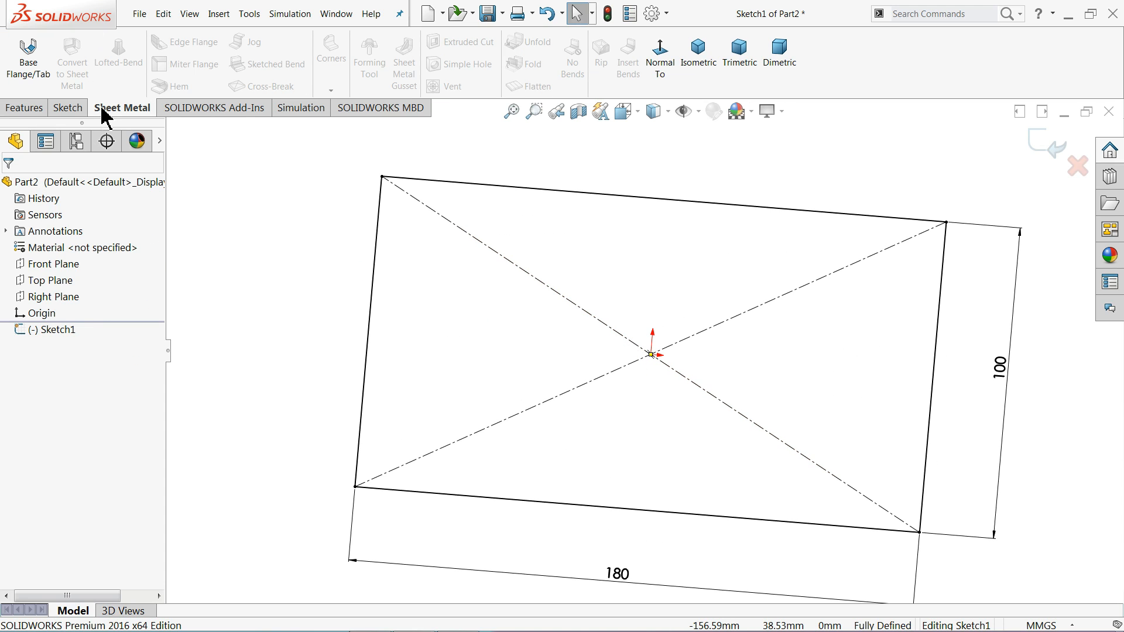
{"action": "right_click", "coordinate": [104, 115]}
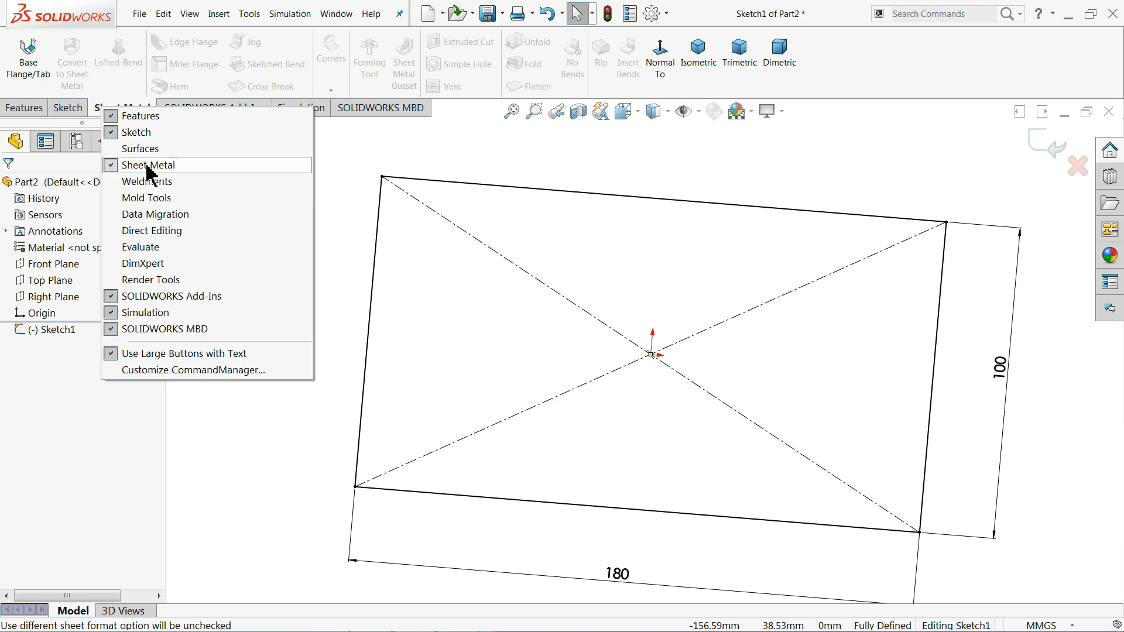
{"action": "left_click", "coordinate": [28, 64]}
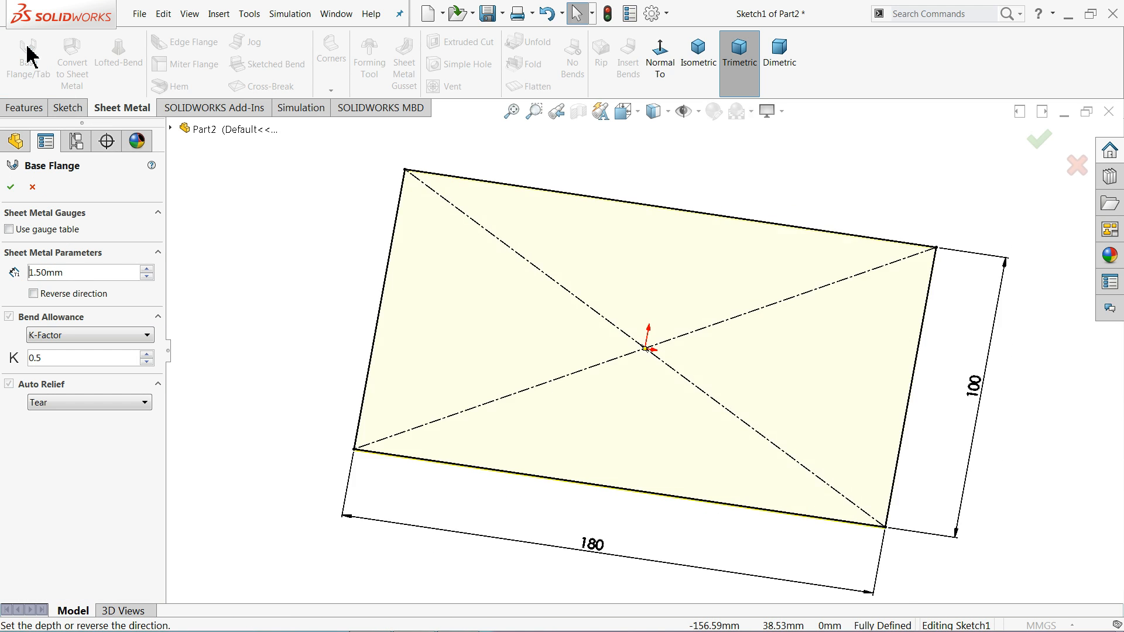
{"action": "scroll", "coordinate": [718, 421], "scroll_direction": "down", "scroll_amount": 5}
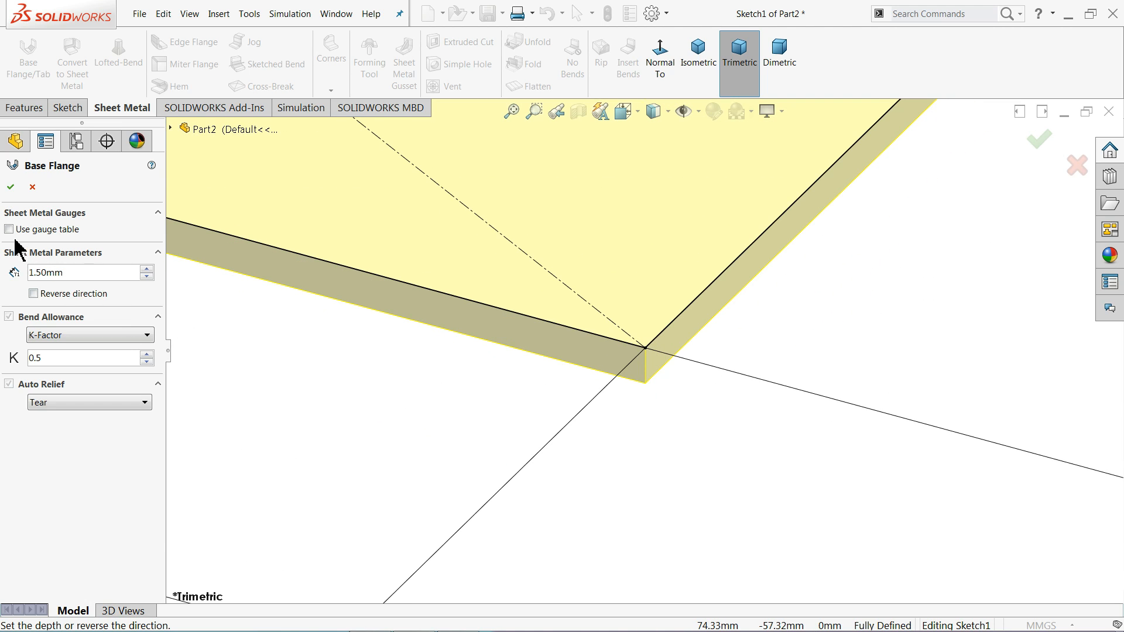
{"action": "left_click", "coordinate": [35, 294]}
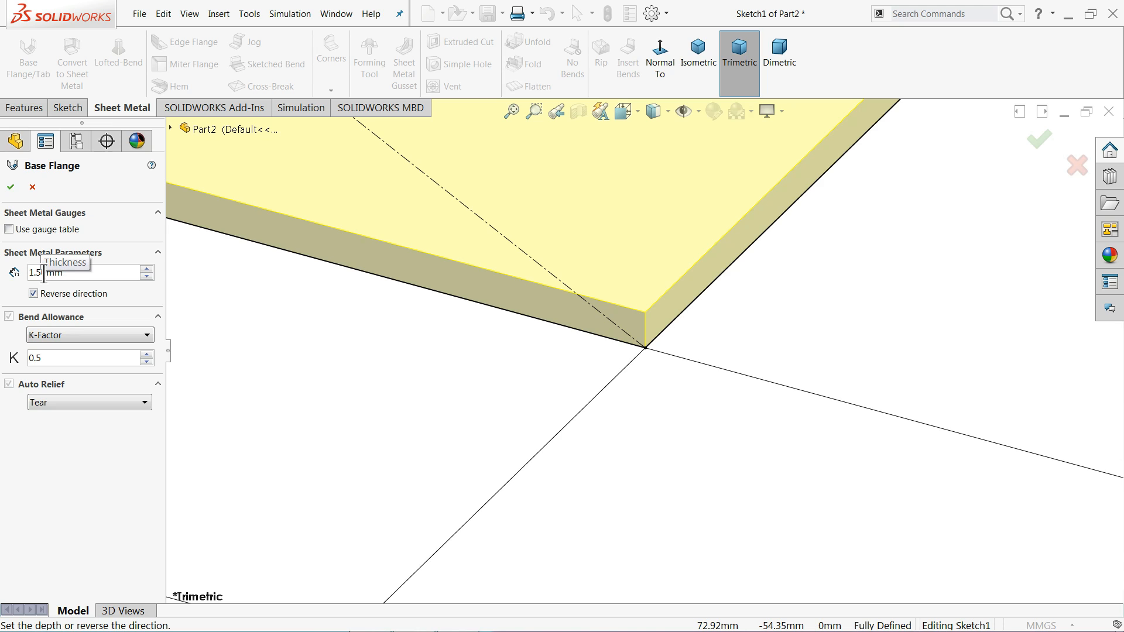
{"action": "left_click", "coordinate": [59, 337]}
{"action": "left_click", "coordinate": [59, 350]}
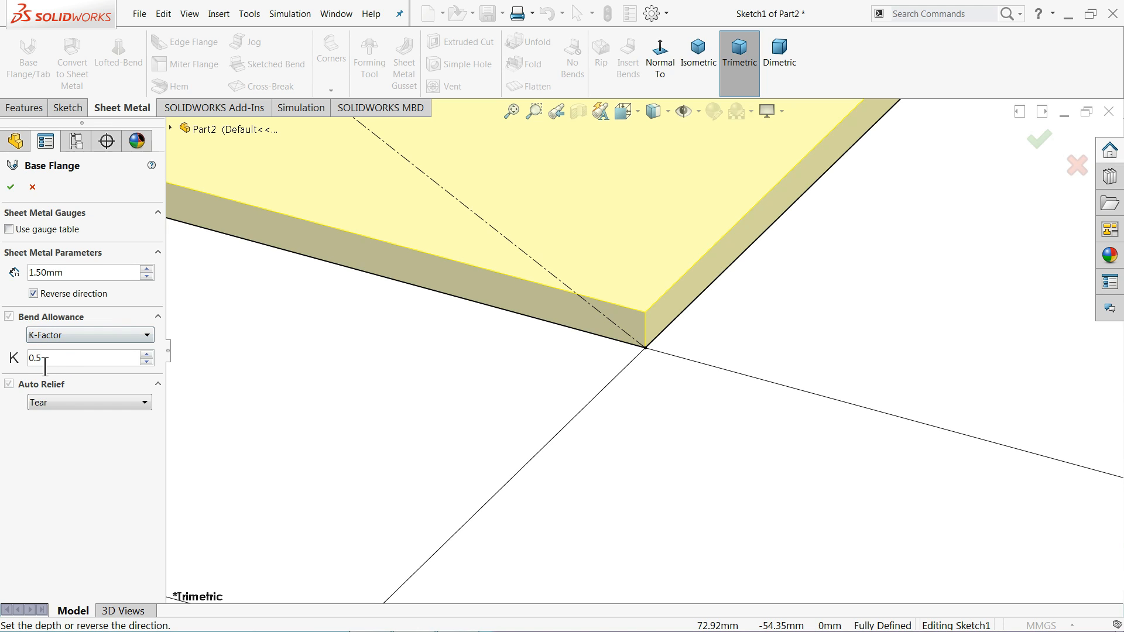
{"action": "left_click", "coordinate": [10, 189]}
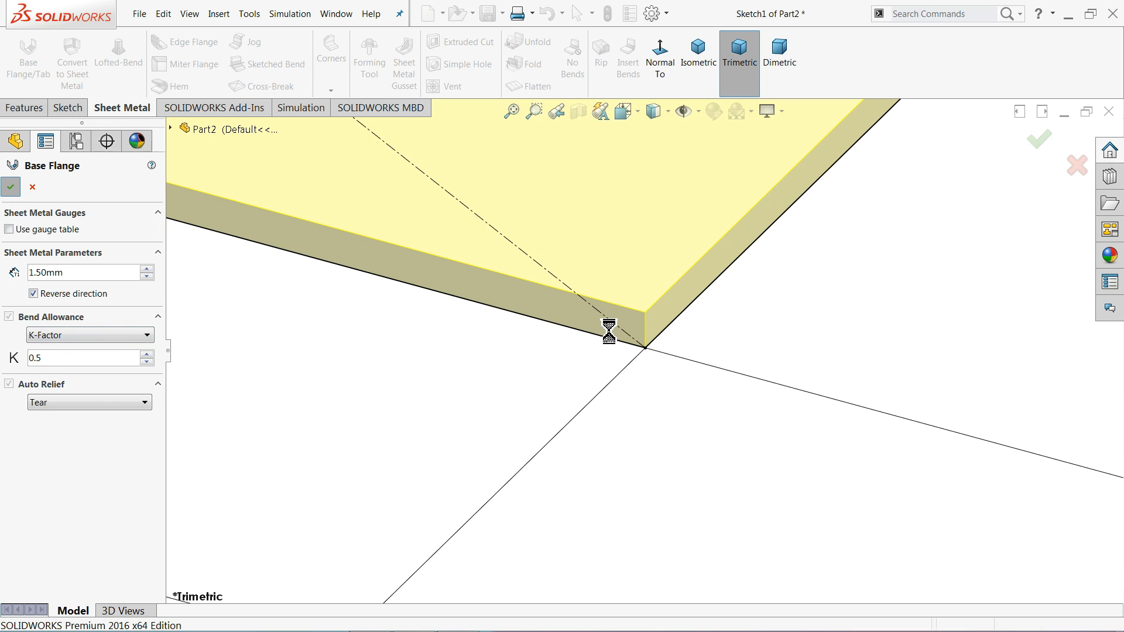
Step: Apply a cyan color appearance to the whole part
{"action": "scroll", "coordinate": [518, 326], "scroll_direction": "up", "scroll_amount": 4}
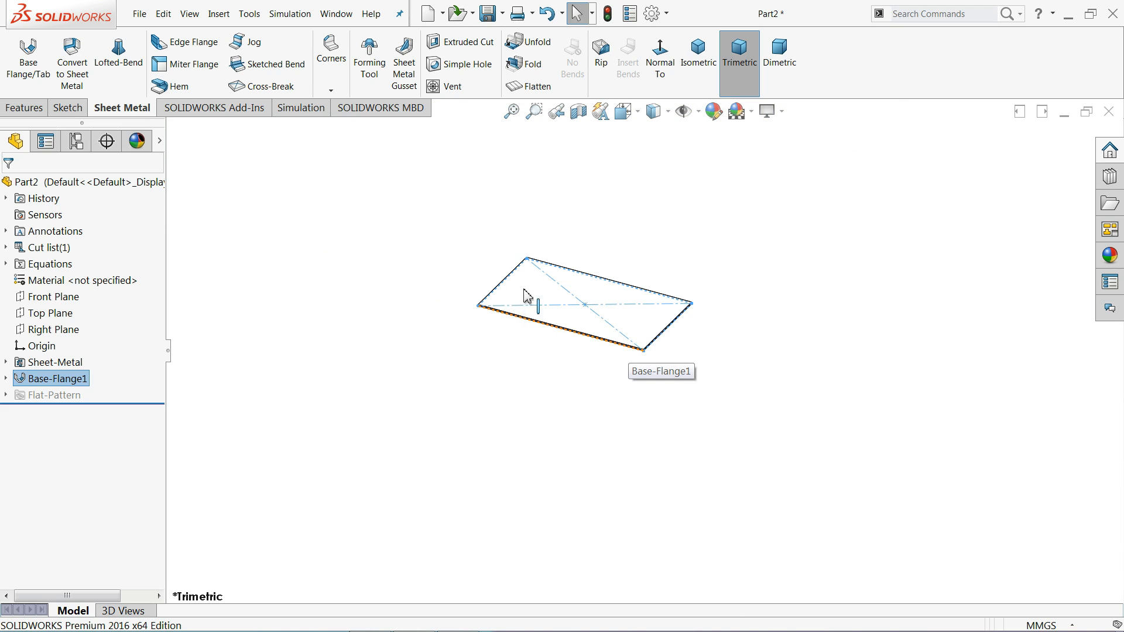
{"action": "scroll", "coordinate": [527, 297], "scroll_direction": "down", "scroll_amount": 2}
{"action": "left_click", "coordinate": [129, 182]}
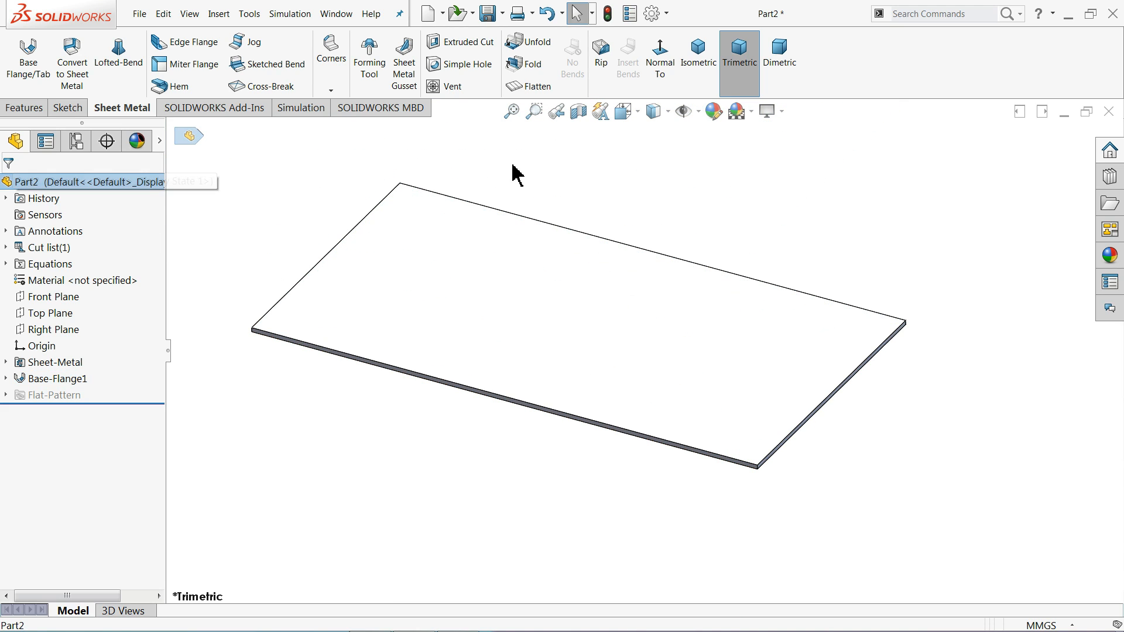
{"action": "left_click", "coordinate": [714, 111]}
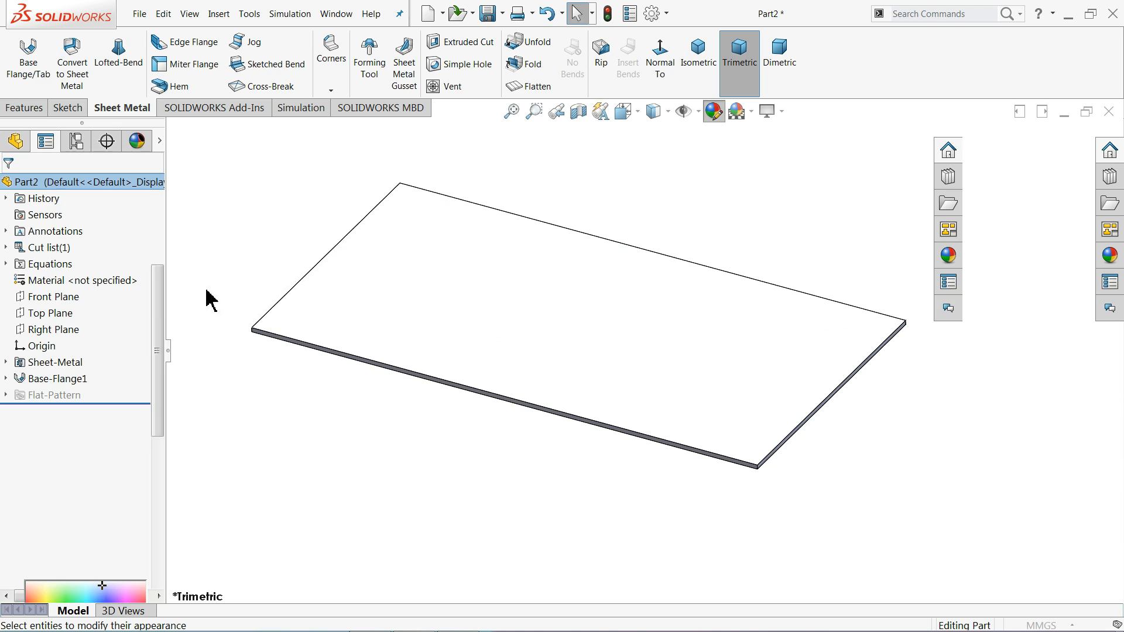
{"action": "left_click", "coordinate": [85, 517]}
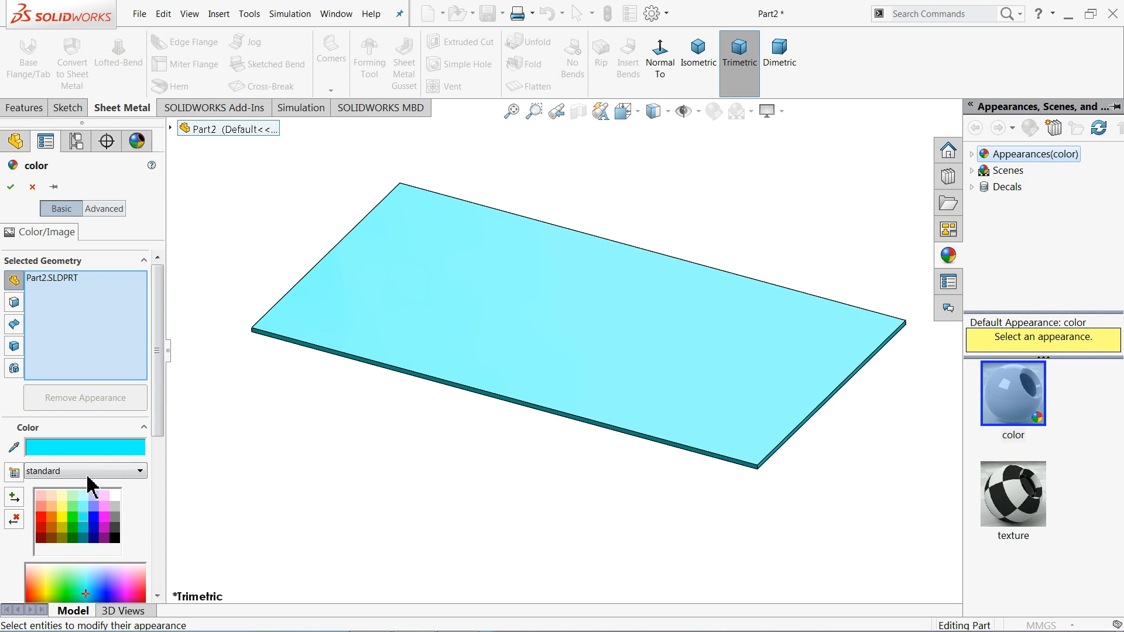
{"action": "left_click", "coordinate": [10, 188]}
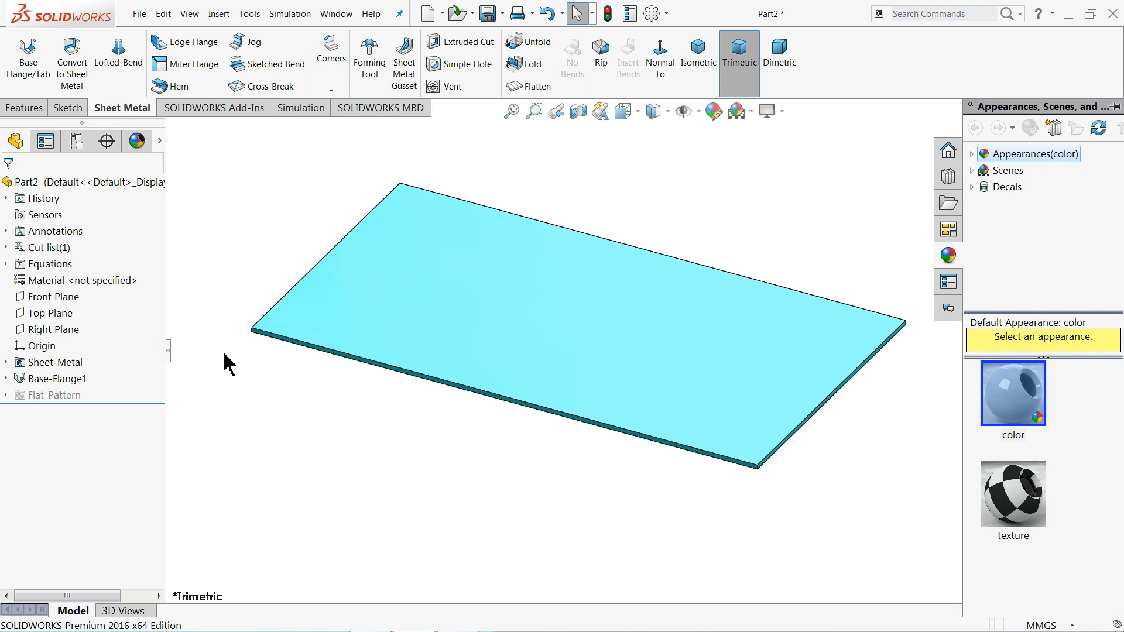
Step: Check the exam drawing in Windows Photo Viewer, then start an upward edge flange about 33 mm long on the plate's two long edges
{"action": "left_click", "coordinate": [415, 620]}
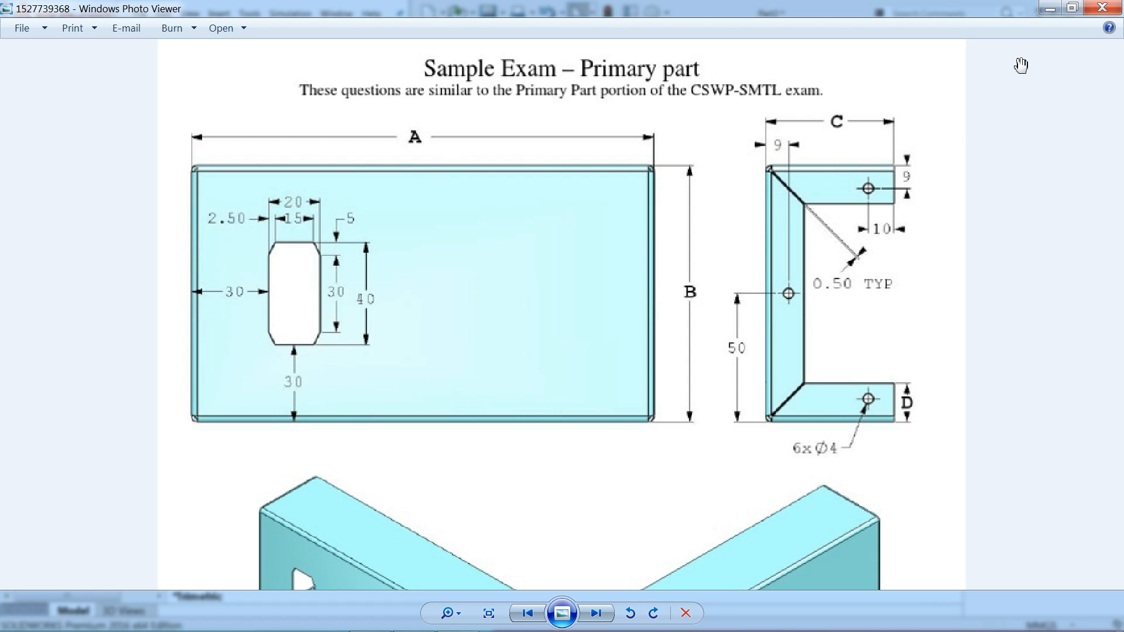
{"action": "left_click", "coordinate": [1051, 8]}
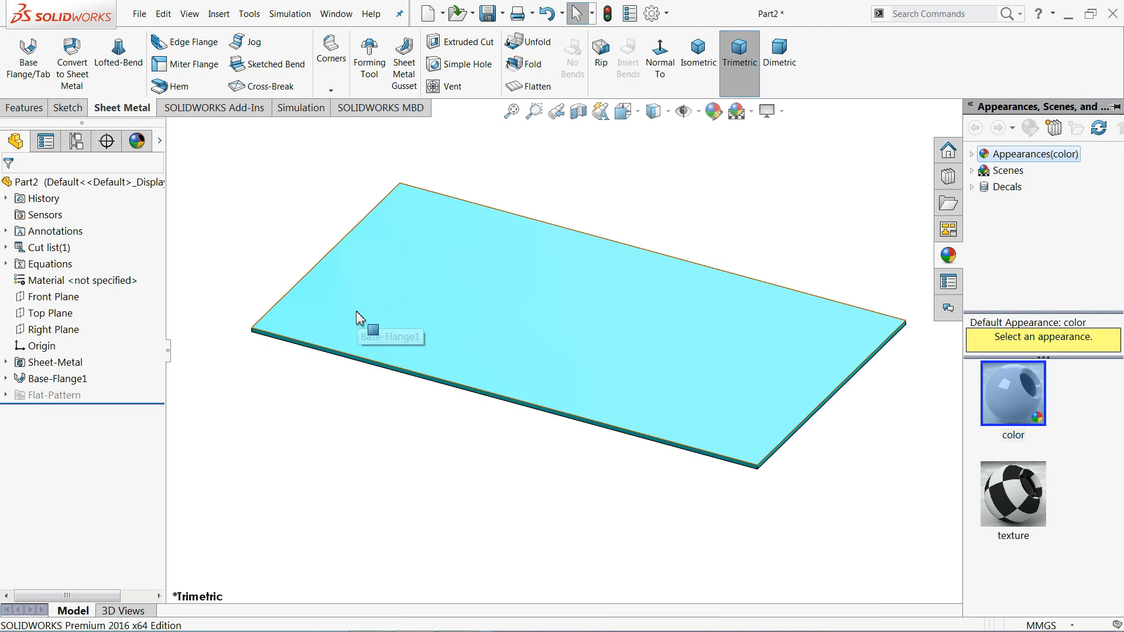
{"action": "left_click", "coordinate": [193, 42]}
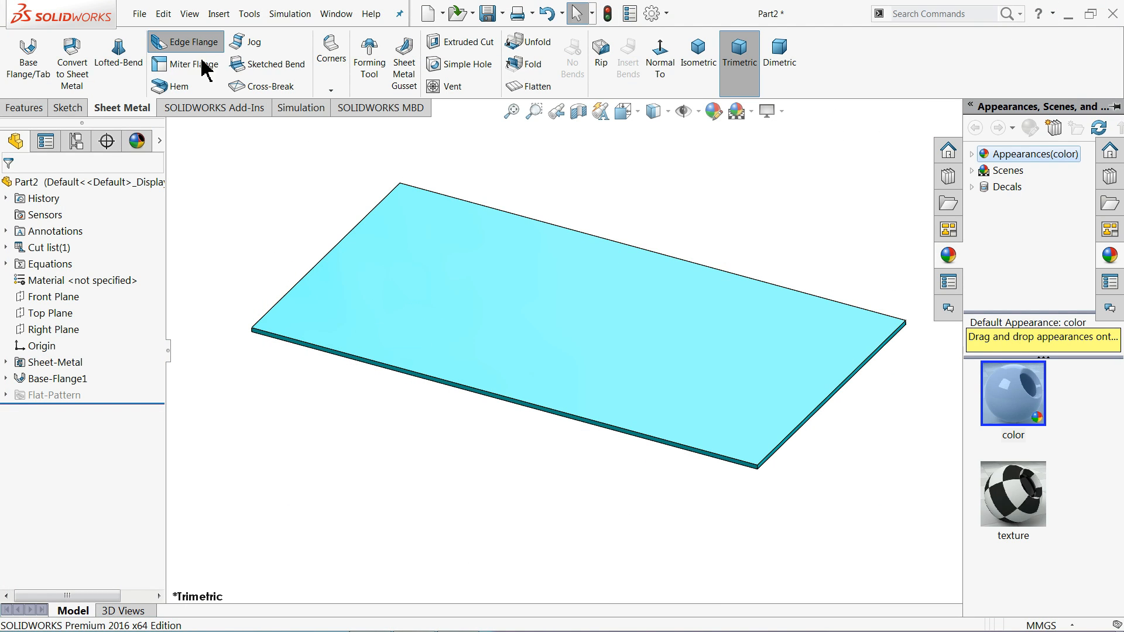
{"action": "scroll", "coordinate": [504, 287], "scroll_direction": "down", "scroll_amount": 5}
{"action": "scroll", "coordinate": [500, 292], "scroll_direction": "up", "scroll_amount": 4}
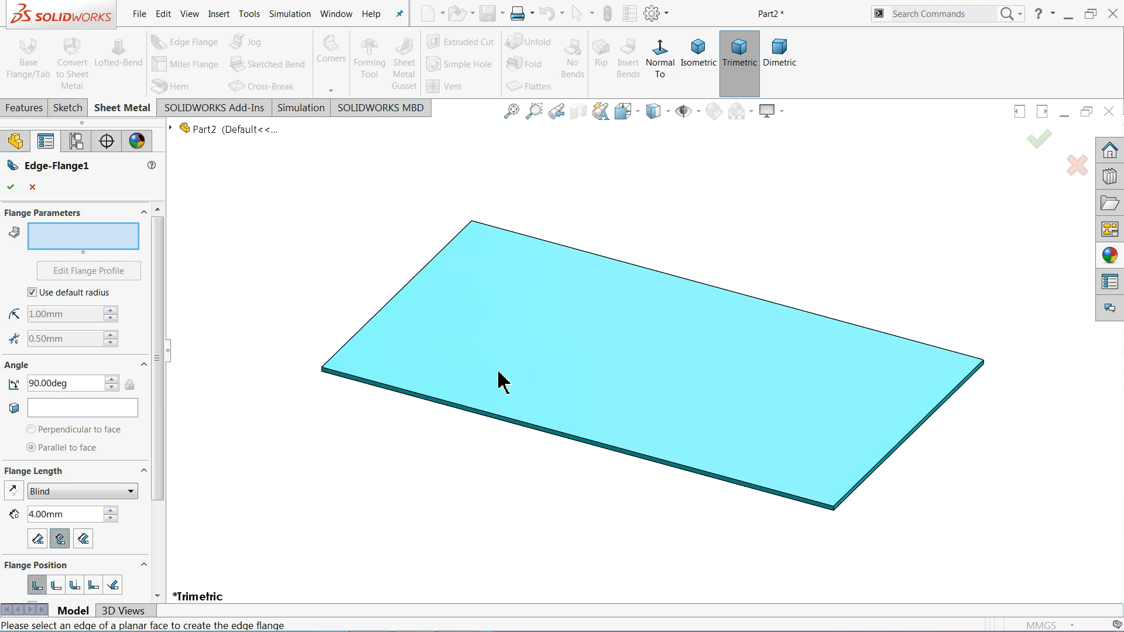
{"action": "scroll", "coordinate": [495, 392], "scroll_direction": "down", "scroll_amount": 2}
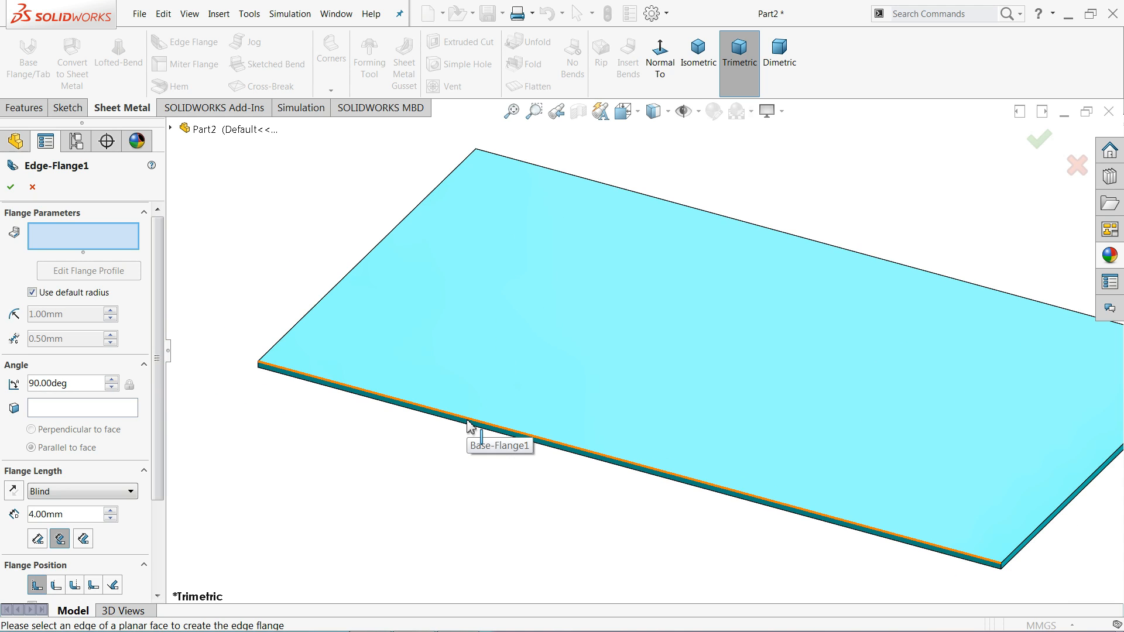
{"action": "left_click", "coordinate": [471, 424]}
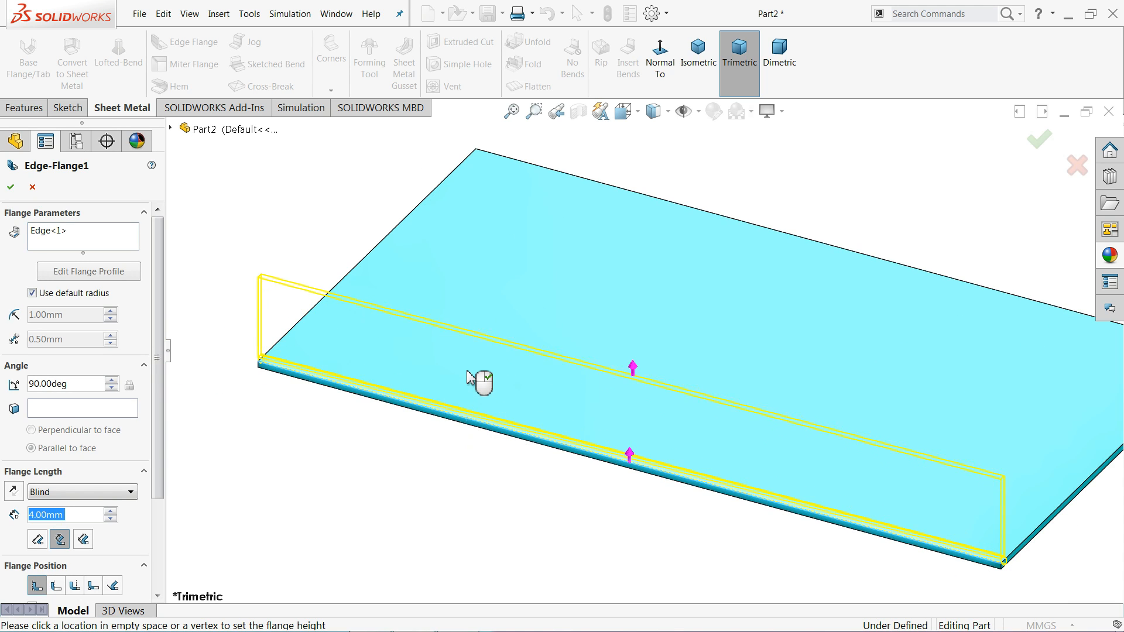
{"action": "left_click", "coordinate": [468, 334]}
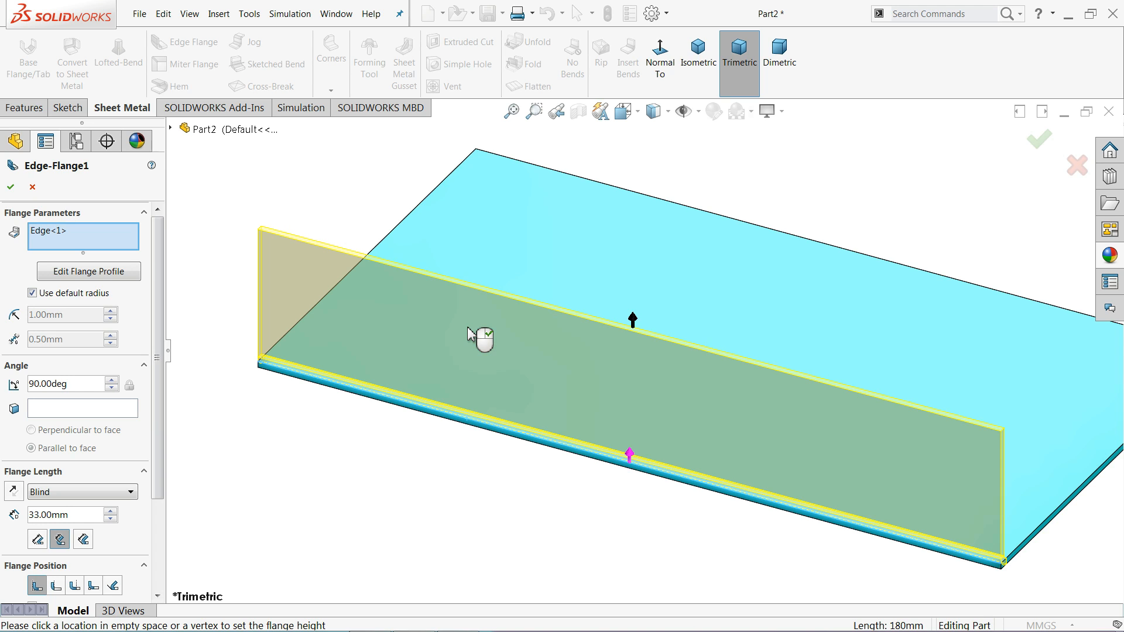
{"action": "left_click", "coordinate": [706, 217]}
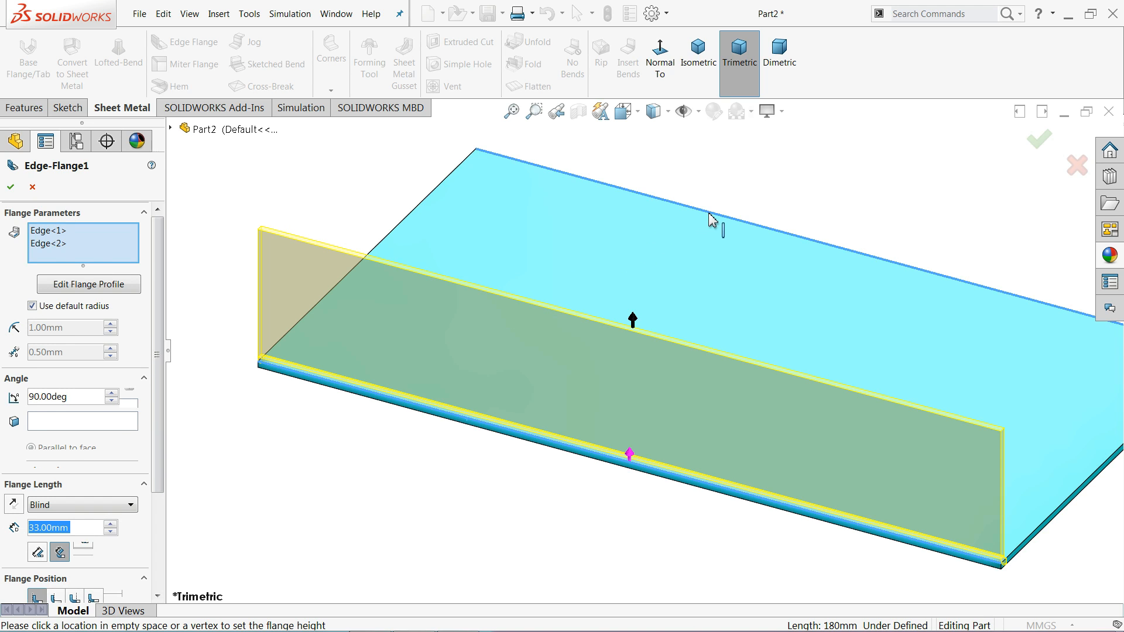
Step: Examine both edge flange previews and the bend shape at the plate's corner
{"action": "scroll", "coordinate": [644, 316], "scroll_direction": "up", "scroll_amount": 3}
{"action": "scroll", "coordinate": [879, 375], "scroll_direction": "down", "scroll_amount": 1}
{"action": "middle_click_drag", "start_coordinate": [908, 384], "coordinate": [844, 326]}
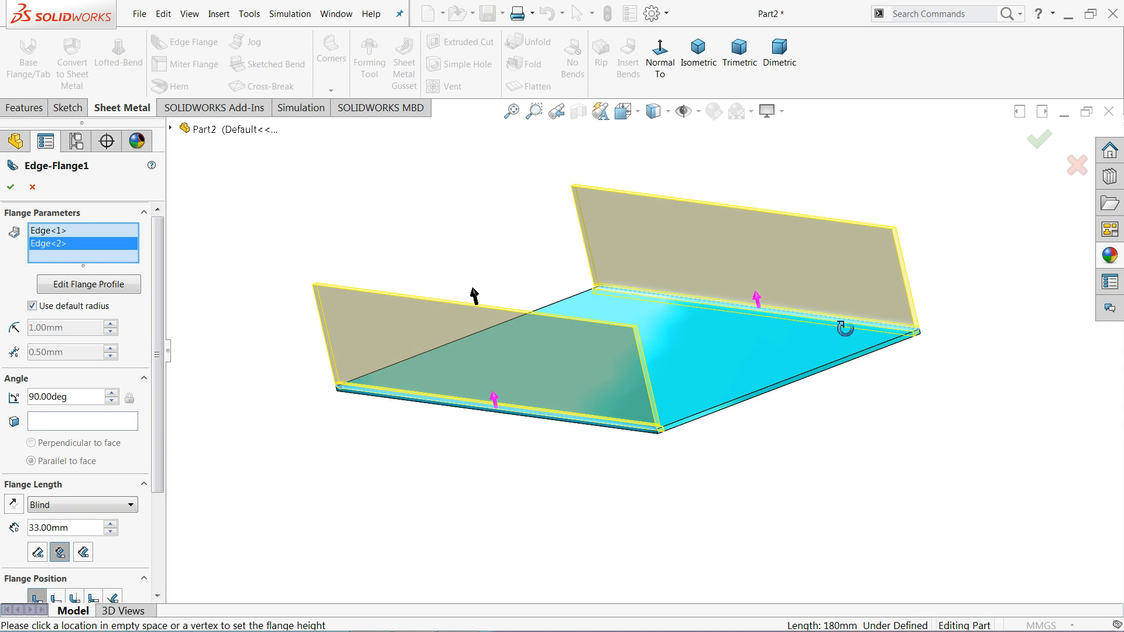
{"action": "scroll", "coordinate": [773, 410], "scroll_direction": "down", "scroll_amount": 3}
{"action": "scroll", "coordinate": [677, 384], "scroll_direction": "up", "scroll_amount": 5}
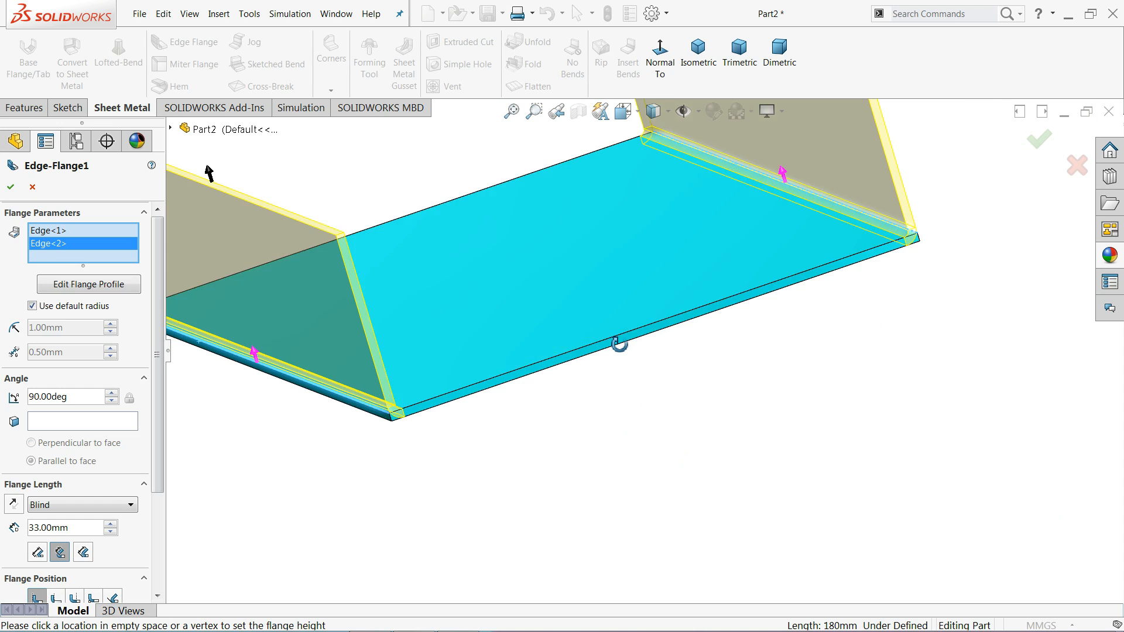
{"action": "scroll", "coordinate": [597, 392], "scroll_direction": "down", "scroll_amount": 2}
{"action": "middle_click_drag", "start_coordinate": [598, 392], "coordinate": [580, 369]}
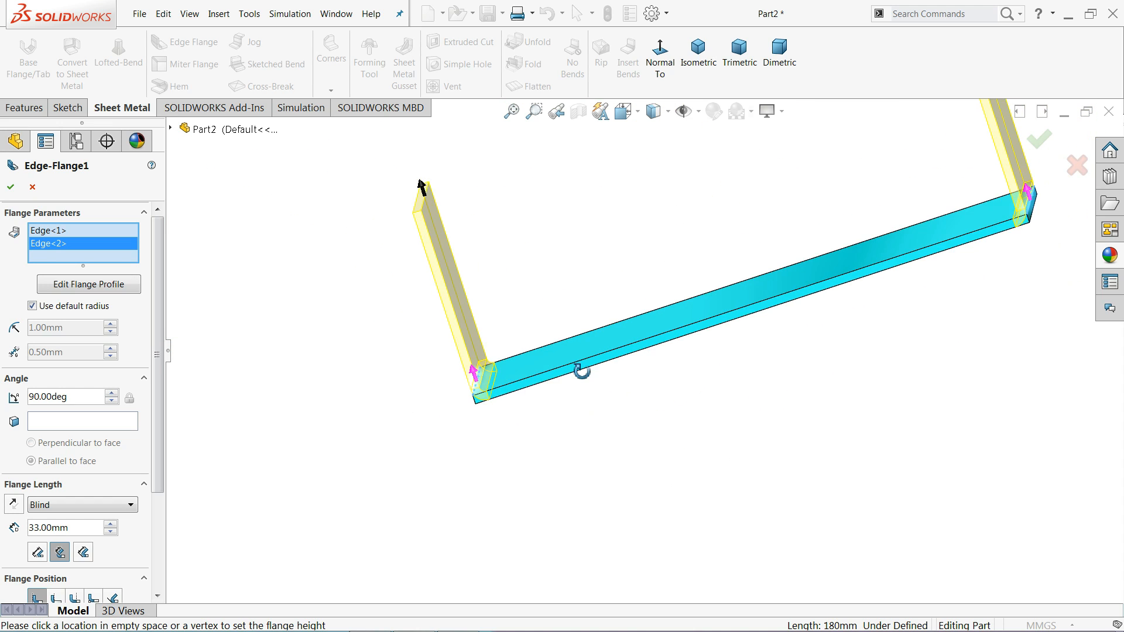
{"action": "scroll", "coordinate": [520, 394], "scroll_direction": "down", "scroll_amount": 4}
{"action": "scroll", "coordinate": [497, 401], "scroll_direction": "down", "scroll_amount": 2}
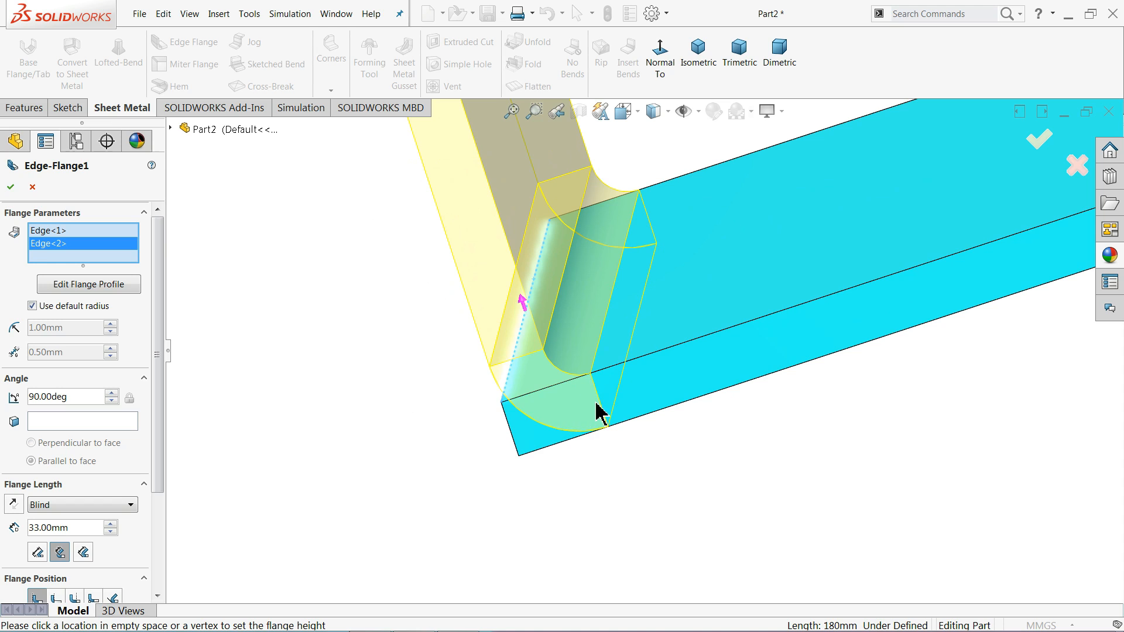
Step: Override the edge flange's default bend radius with 5 mm and inspect the resulting bend
{"action": "scroll", "coordinate": [157, 323], "scroll_direction": "down", "scroll_amount": 1}
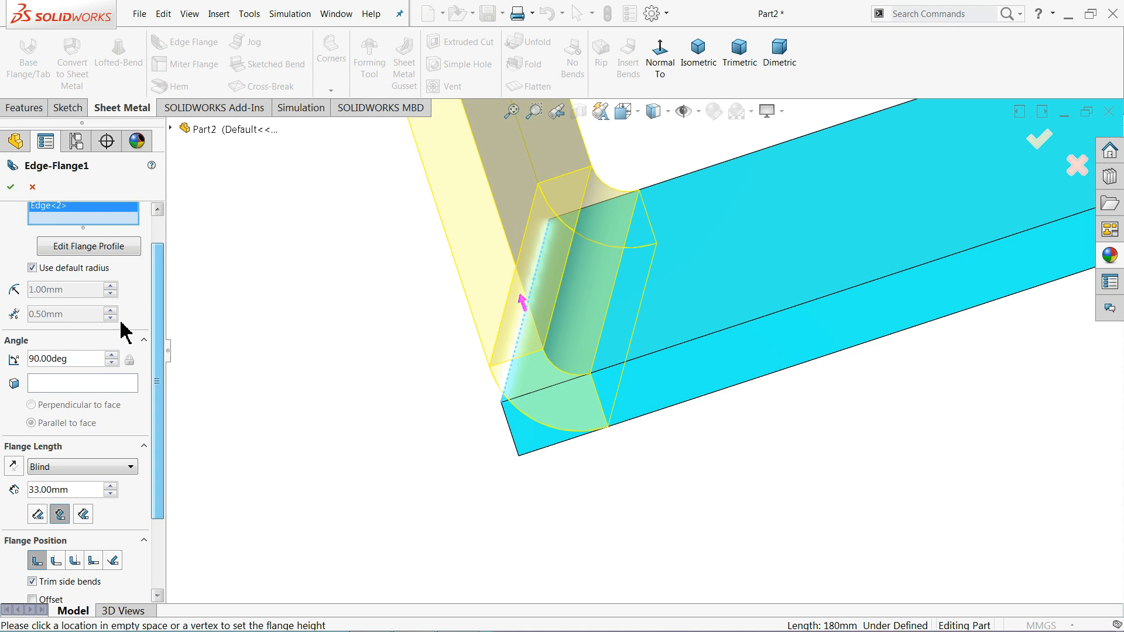
{"action": "left_click", "coordinate": [32, 268]}
{"action": "left_click_drag", "start_coordinate": [86, 291], "coordinate": [27, 290]}
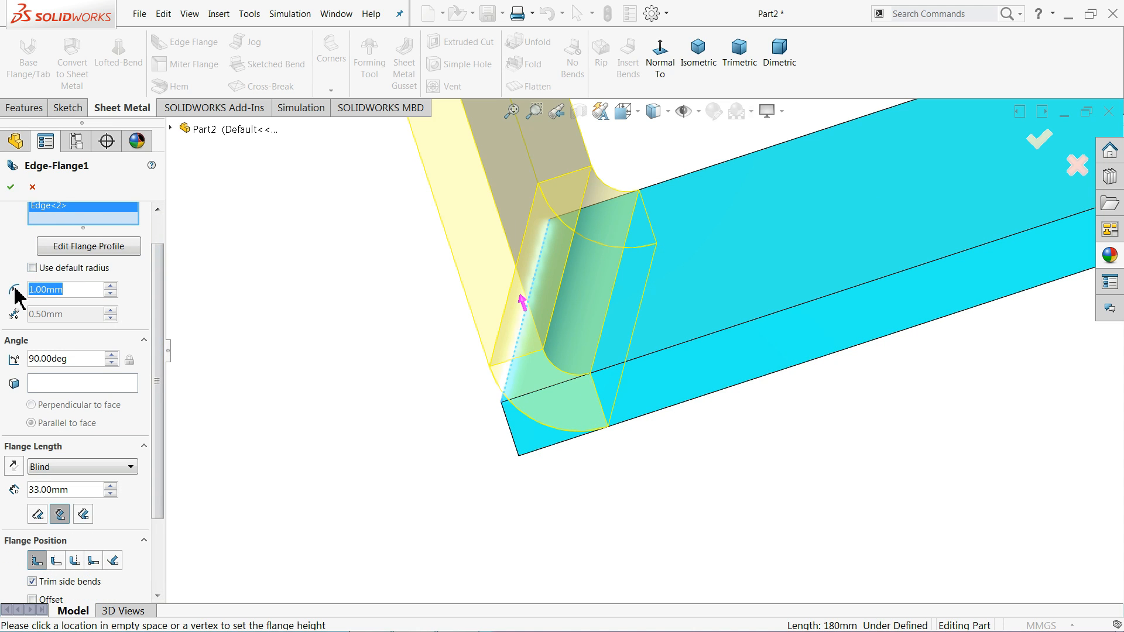
{"action": "type", "text": "5"}
{"action": "key", "text": "Return"}
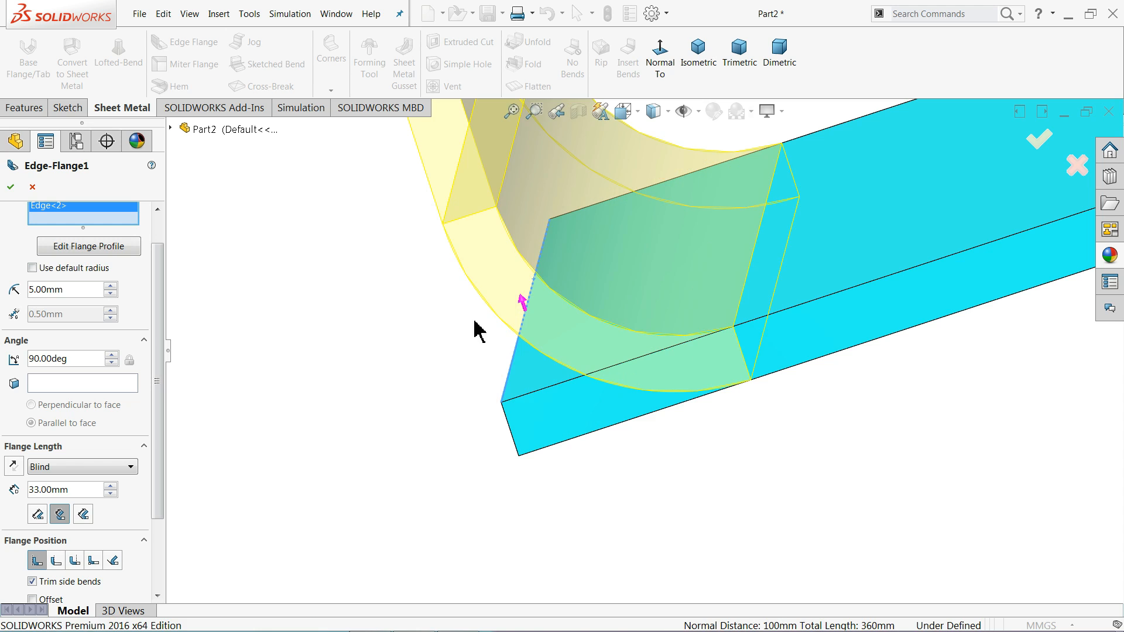
{"action": "scroll", "coordinate": [540, 338], "scroll_direction": "up", "scroll_amount": 2}
{"action": "scroll", "coordinate": [592, 316], "scroll_direction": "up", "scroll_amount": 3}
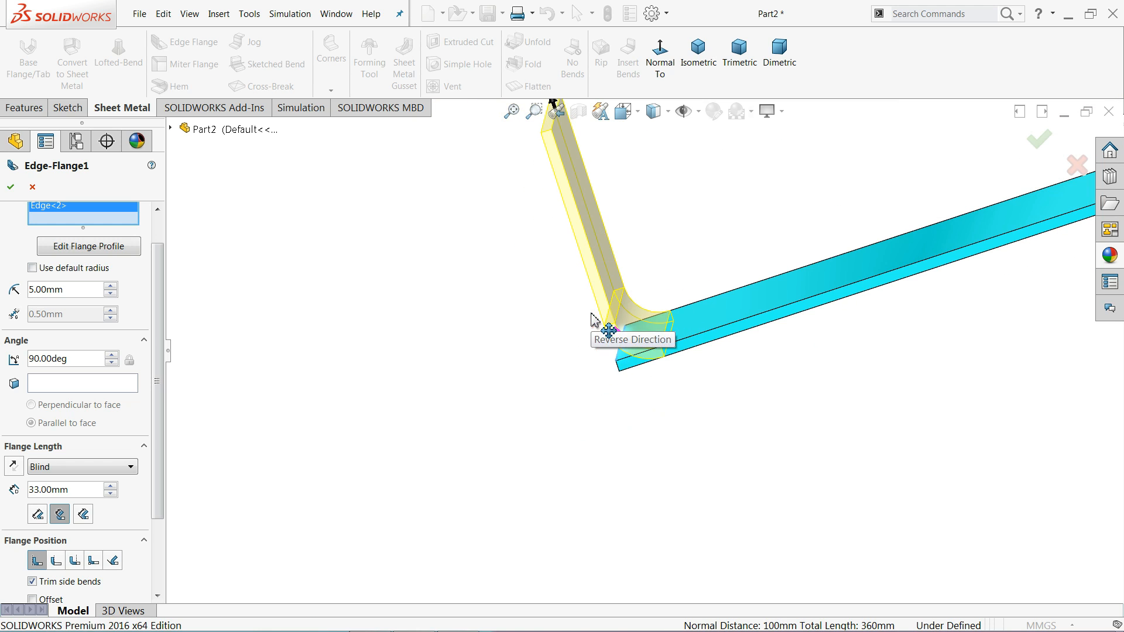
{"action": "middle_click_drag", "start_coordinate": [573, 322], "coordinate": [607, 344]}
{"action": "scroll", "coordinate": [642, 381], "scroll_direction": "up", "scroll_amount": 4}
{"action": "scroll", "coordinate": [884, 389], "scroll_direction": "down", "scroll_amount": 5}
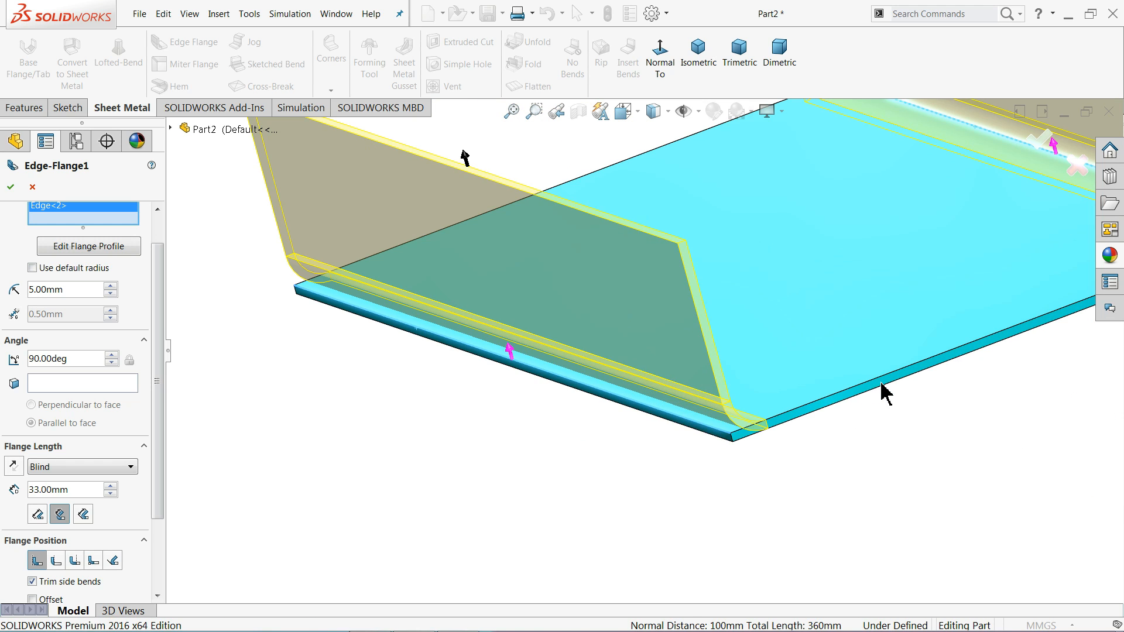
Step: Set the edge flange's bend radius to 1 mm
{"action": "left_click_drag", "start_coordinate": [77, 290], "coordinate": [16, 293]}
{"action": "type", "text": "1"}
{"action": "key", "text": "Return"}
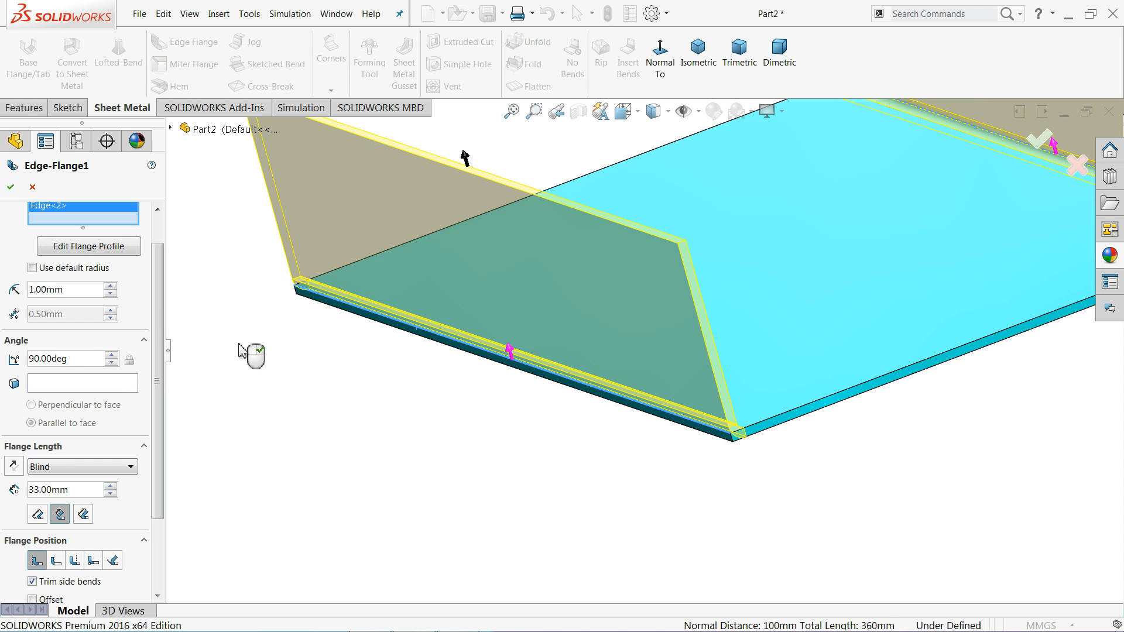
Step: Try a flange angle of 135 degrees on both edge flanges and return it to 90 degrees
{"action": "left_click_drag", "start_coordinate": [76, 359], "coordinate": [18, 359]}
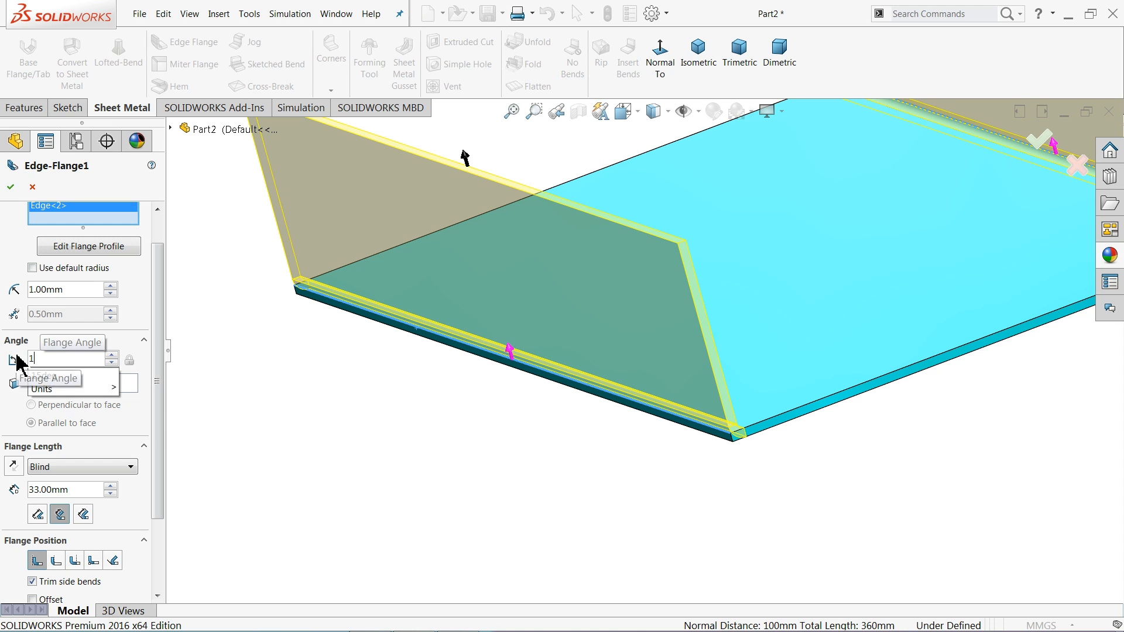
{"action": "type", "text": "135"}
{"action": "key", "text": "Return"}
{"action": "middle_click_drag", "start_coordinate": [330, 373], "coordinate": [344, 395]}
{"action": "scroll", "coordinate": [366, 395], "scroll_direction": "up", "scroll_amount": 4}
{"action": "scroll", "coordinate": [774, 384], "scroll_direction": "down", "scroll_amount": 2}
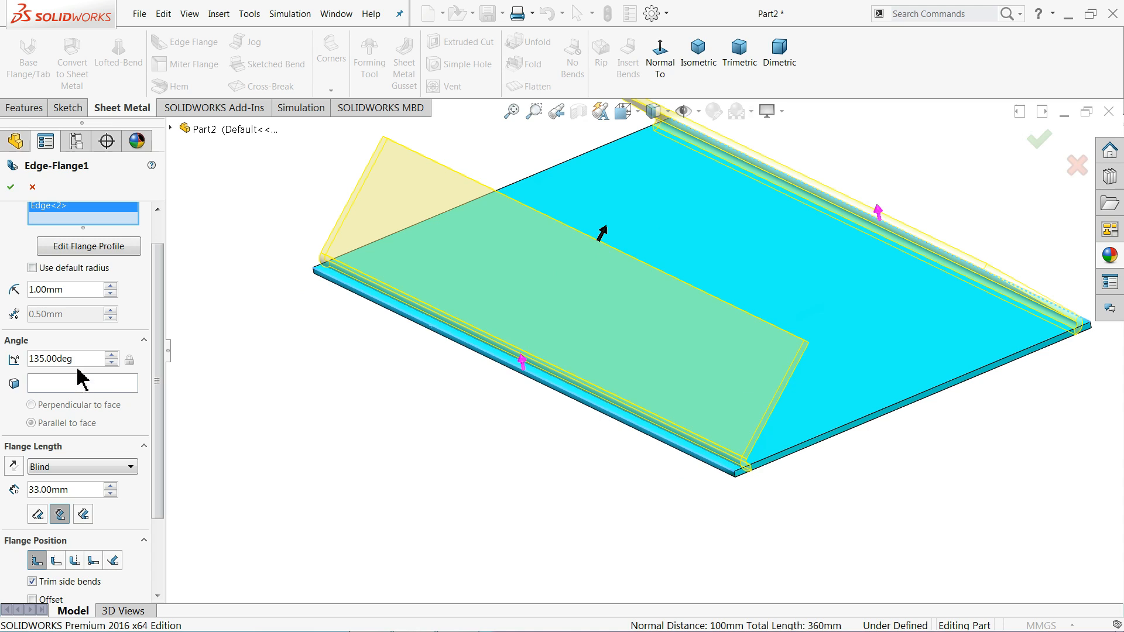
{"action": "left_click_drag", "start_coordinate": [77, 359], "coordinate": [22, 359]}
{"action": "type", "text": "90"}
{"action": "key", "text": "Return"}
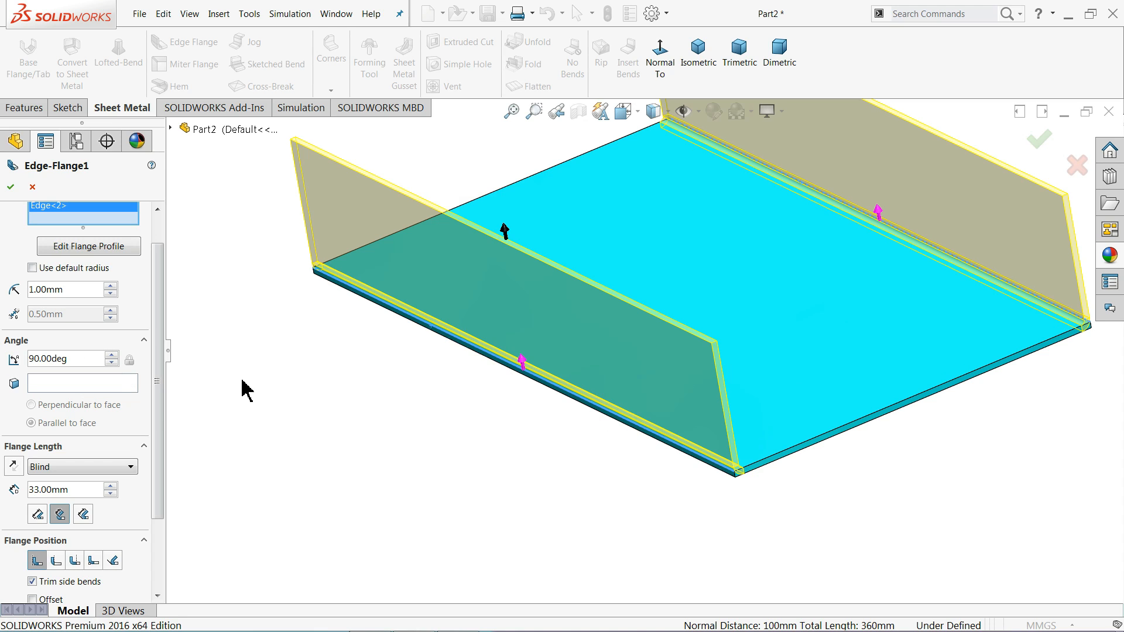
Step: Set the edge flange length to 40 mm, measured from the inner virtual sharp
{"action": "scroll", "coordinate": [160, 441], "scroll_direction": "down", "scroll_amount": 1}
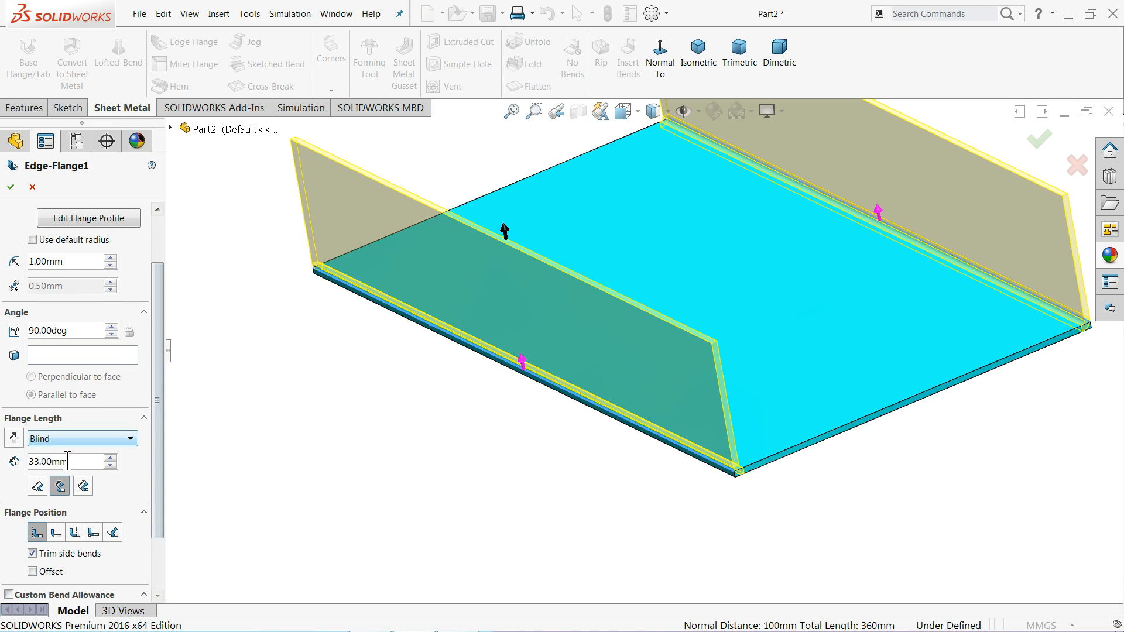
{"action": "left_click_drag", "start_coordinate": [72, 467], "coordinate": [49, 450]}
{"action": "type", "text": "40"}
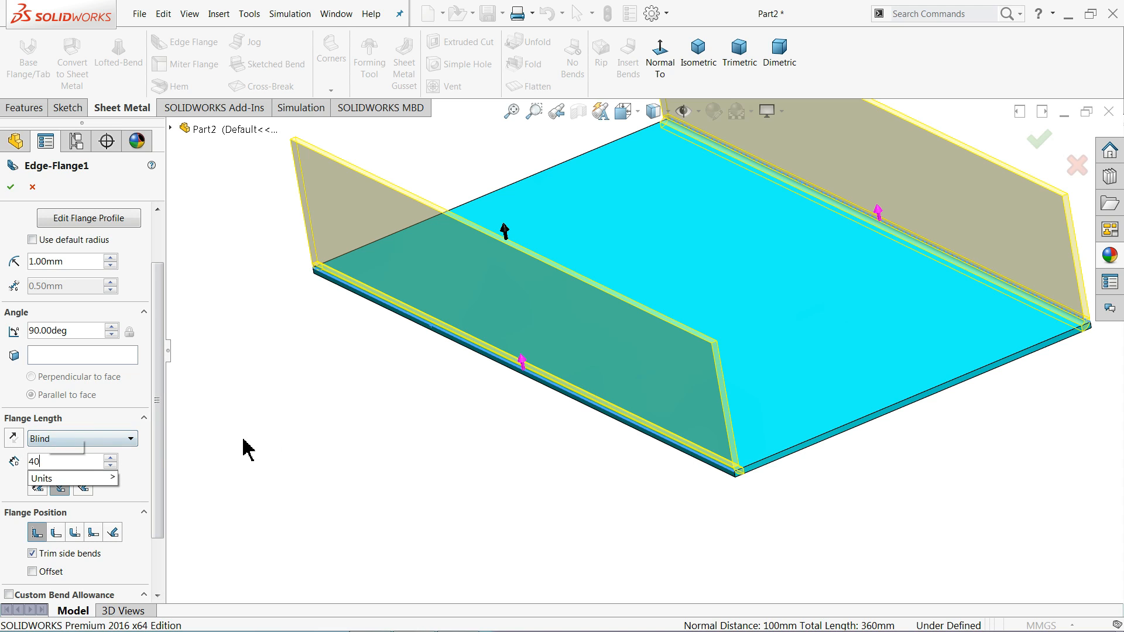
{"action": "key", "text": "Return"}
{"action": "scroll", "coordinate": [160, 460], "scroll_direction": "down", "scroll_amount": 2}
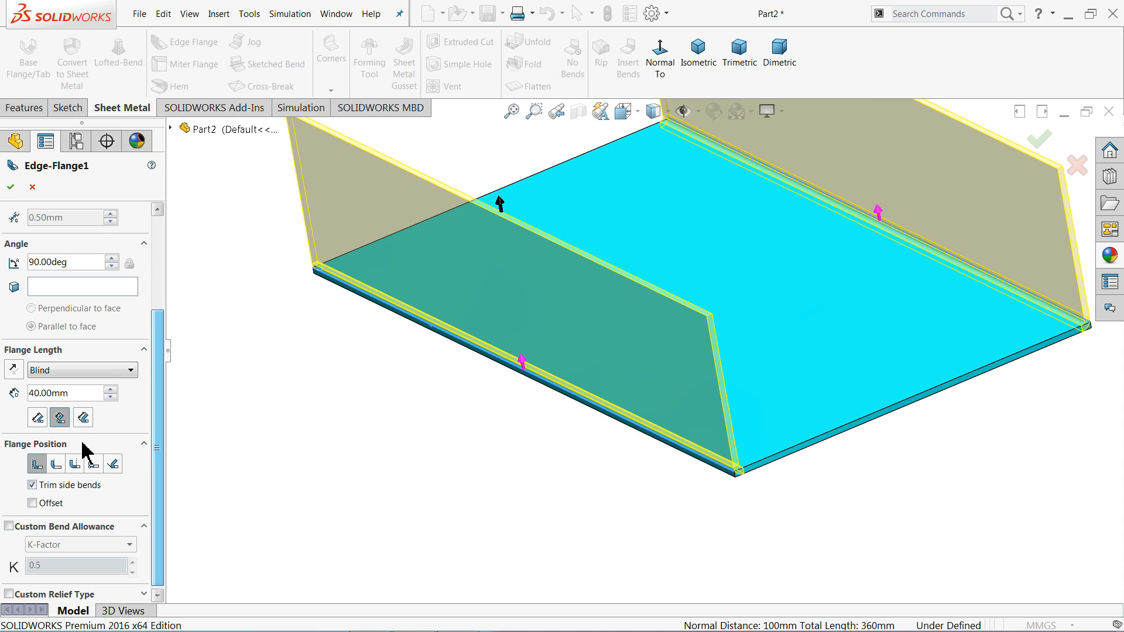
{"action": "left_click", "coordinate": [38, 419]}
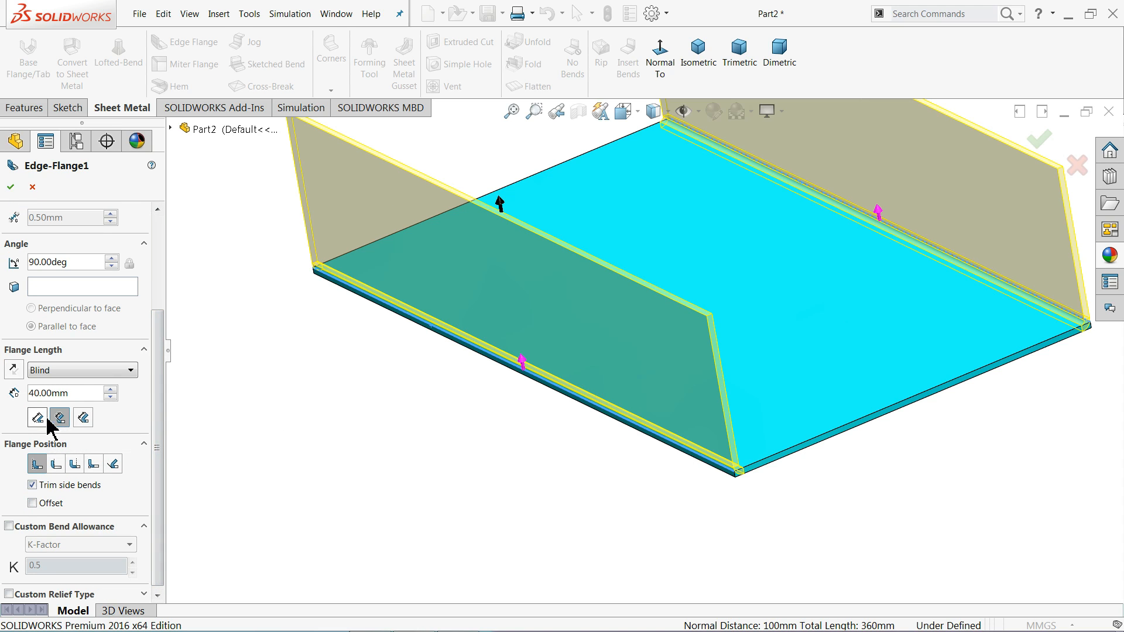
{"action": "left_click", "coordinate": [60, 421]}
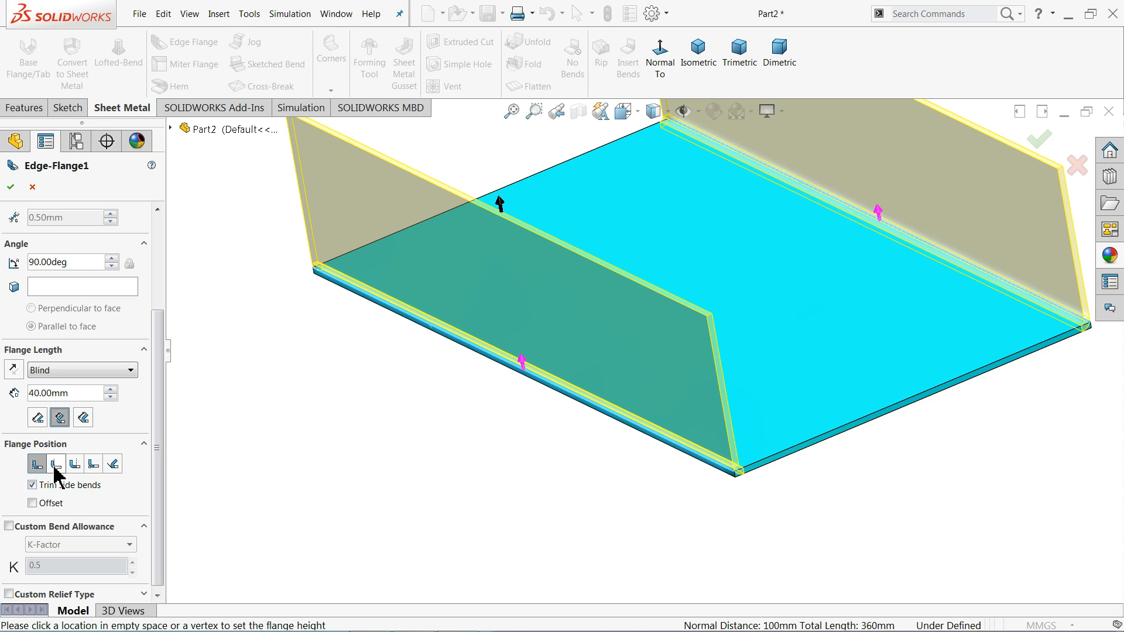
Step: Compare the Material Outside and Bend Outside flange positions at the plate's corner and return to Material Inside
{"action": "scroll", "coordinate": [708, 462], "scroll_direction": "up", "scroll_amount": 5}
{"action": "scroll", "coordinate": [580, 423], "scroll_direction": "up", "scroll_amount": 3}
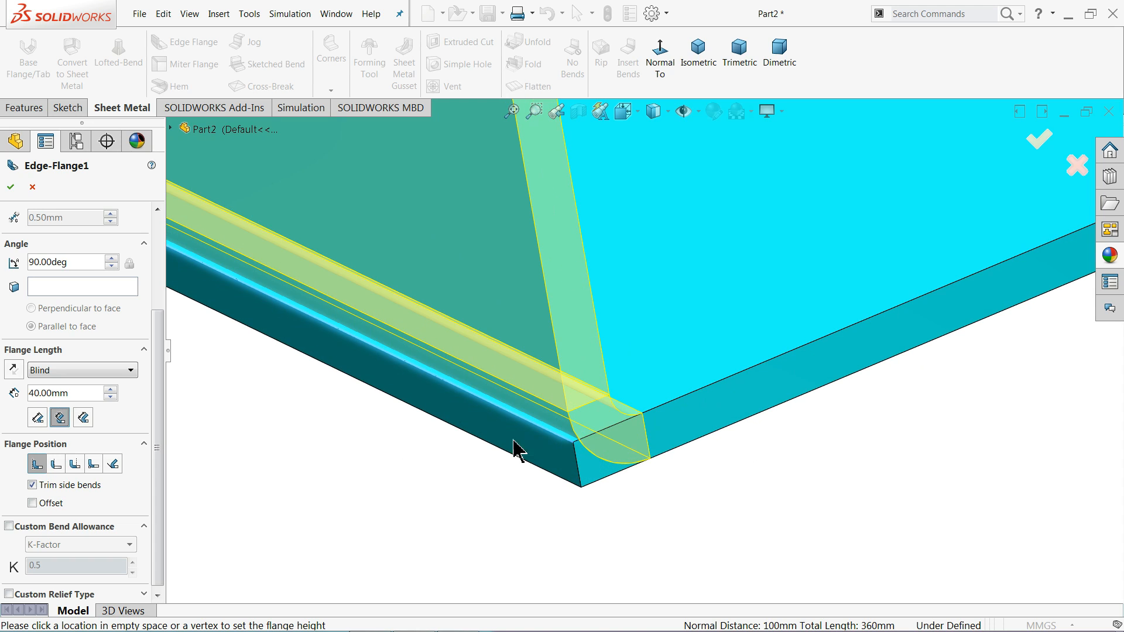
{"action": "left_click", "coordinate": [54, 466]}
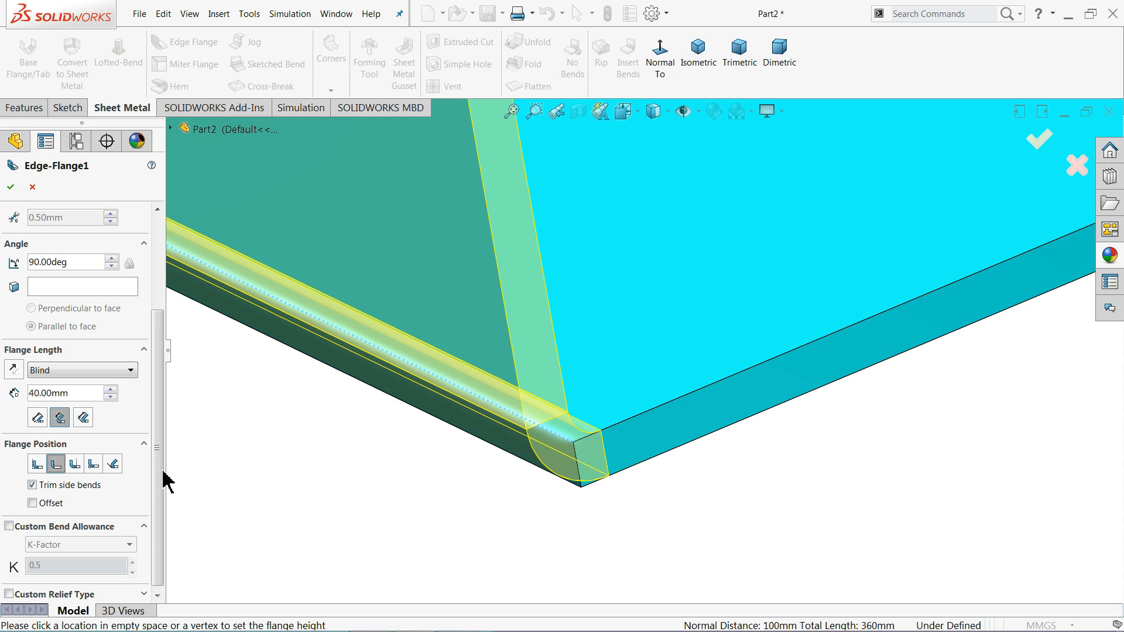
{"action": "left_click", "coordinate": [74, 465]}
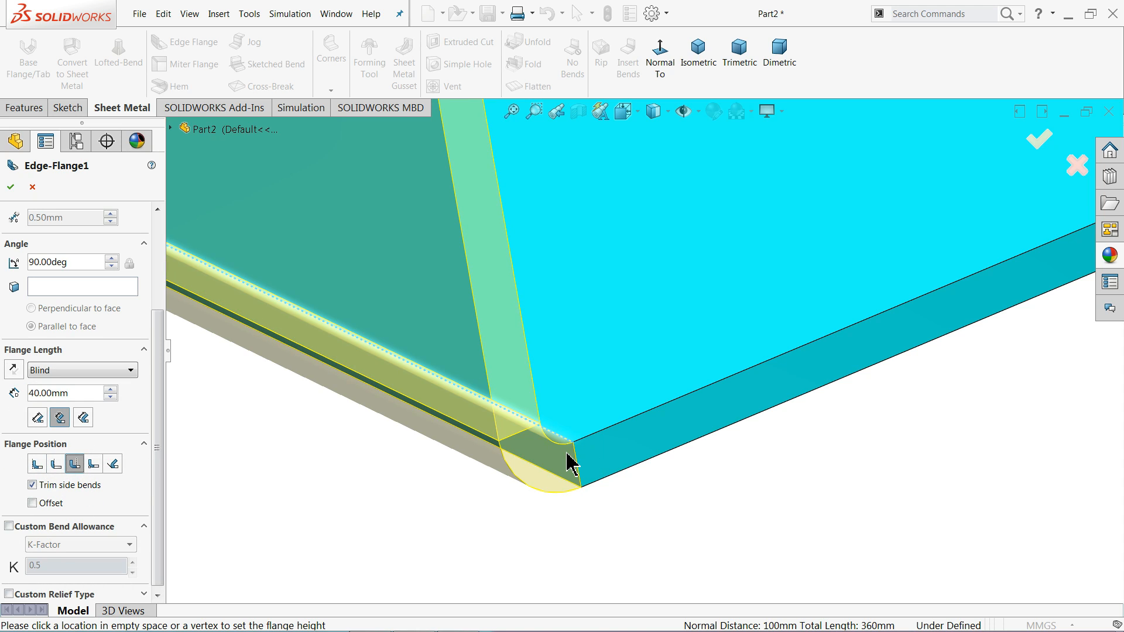
{"action": "left_click", "coordinate": [39, 466]}
{"action": "scroll", "coordinate": [589, 407], "scroll_direction": "up", "scroll_amount": 5}
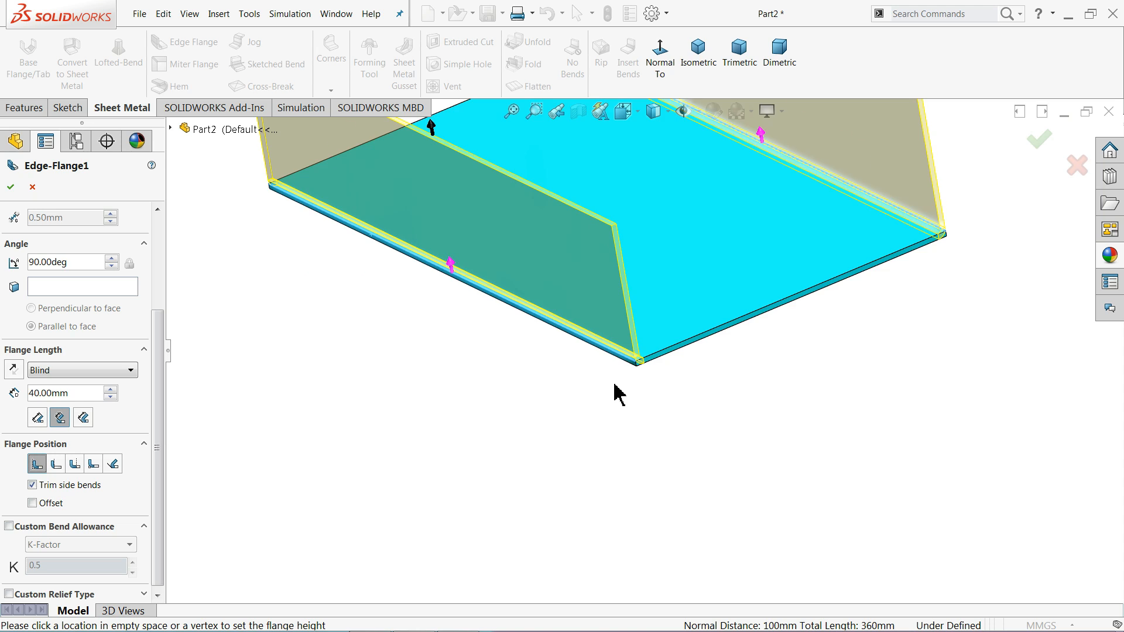
Step: Create the two edge flanges along the plate's long edges with the current settings
{"action": "middle_click_drag", "start_coordinate": [587, 255], "coordinate": [637, 280]}
{"action": "scroll", "coordinate": [620, 252], "scroll_direction": "down", "scroll_amount": 4}
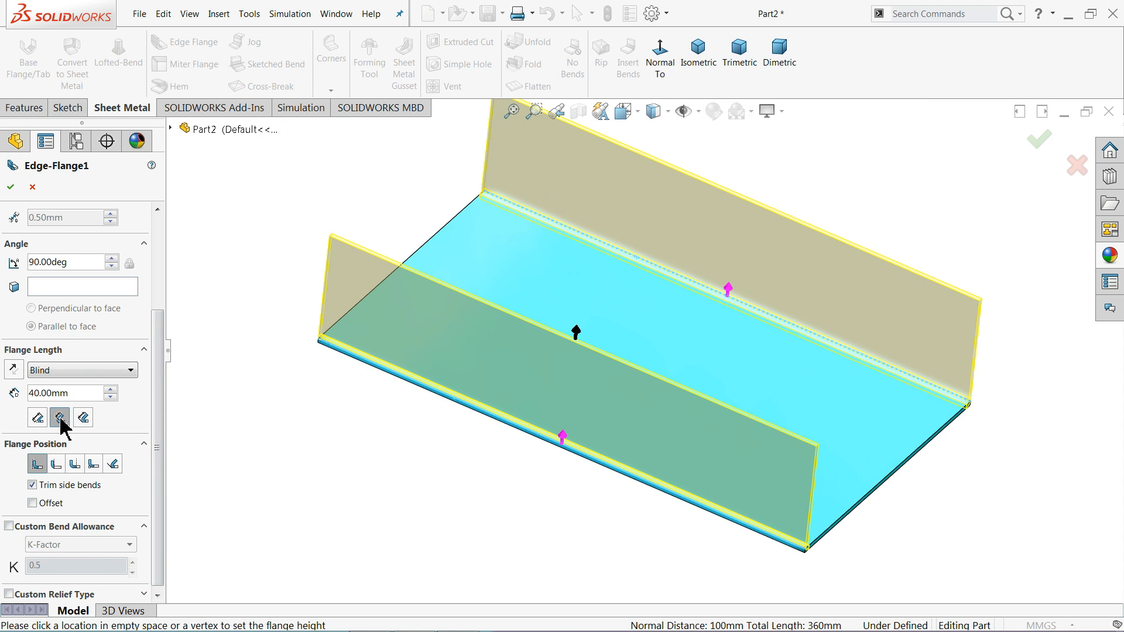
{"action": "left_click", "coordinate": [10, 186]}
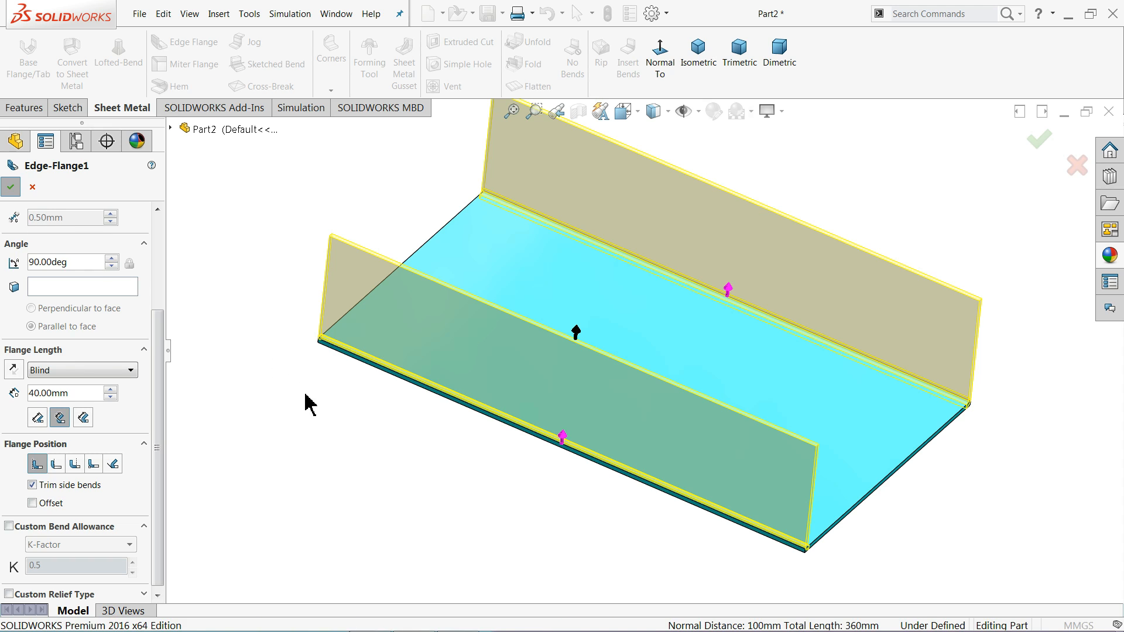
{"action": "mouse_move", "coordinate": [322, 406]}
{"action": "middle_mouse_down"}
{"action": "mouse_move", "coordinate": [276, 351]}
{"action": "mouse_move", "coordinate": [301, 389]}
{"action": "mouse_move", "coordinate": [740, 389]}
{"action": "mouse_move", "coordinate": [510, 514]}
{"action": "middle_mouse_up"}
Step: Examine the end flanges, mitred corner gap and dimension D on the exam drawing in Windows Photo Viewer
{"action": "key", "text": "alt+Tab"}
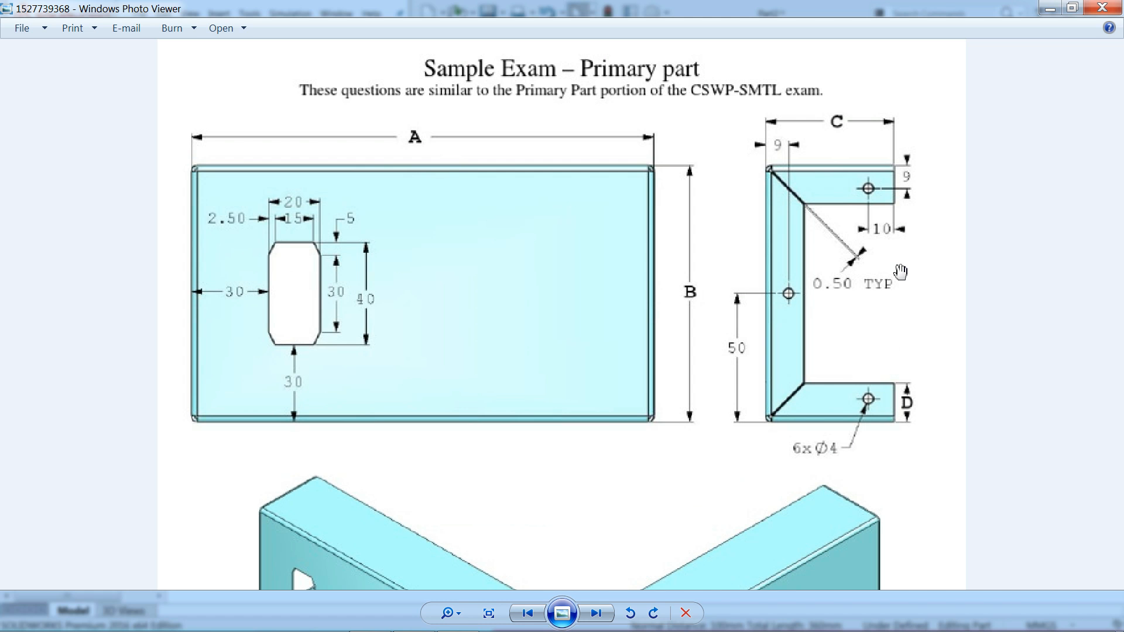
{"action": "scroll", "coordinate": [905, 349], "scroll_direction": "down", "scroll_amount": 3}
{"action": "scroll", "coordinate": [896, 429], "scroll_direction": "up", "scroll_amount": 5}
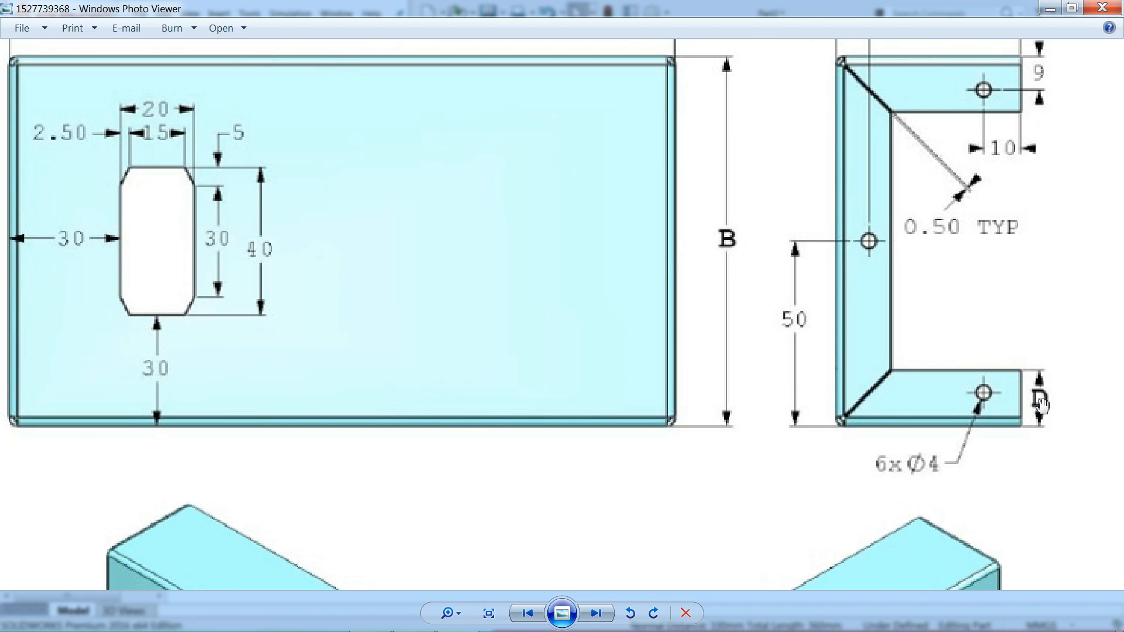
{"action": "scroll", "coordinate": [1011, 395], "scroll_direction": "down", "scroll_amount": 1}
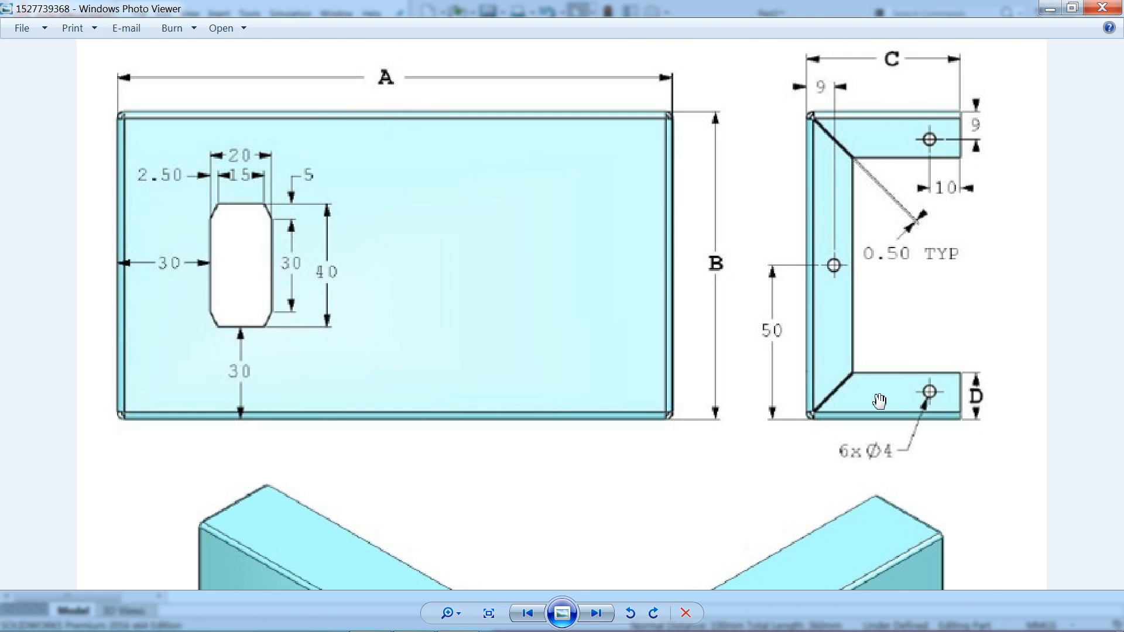
{"action": "scroll", "coordinate": [915, 239], "scroll_direction": "up", "scroll_amount": 2}
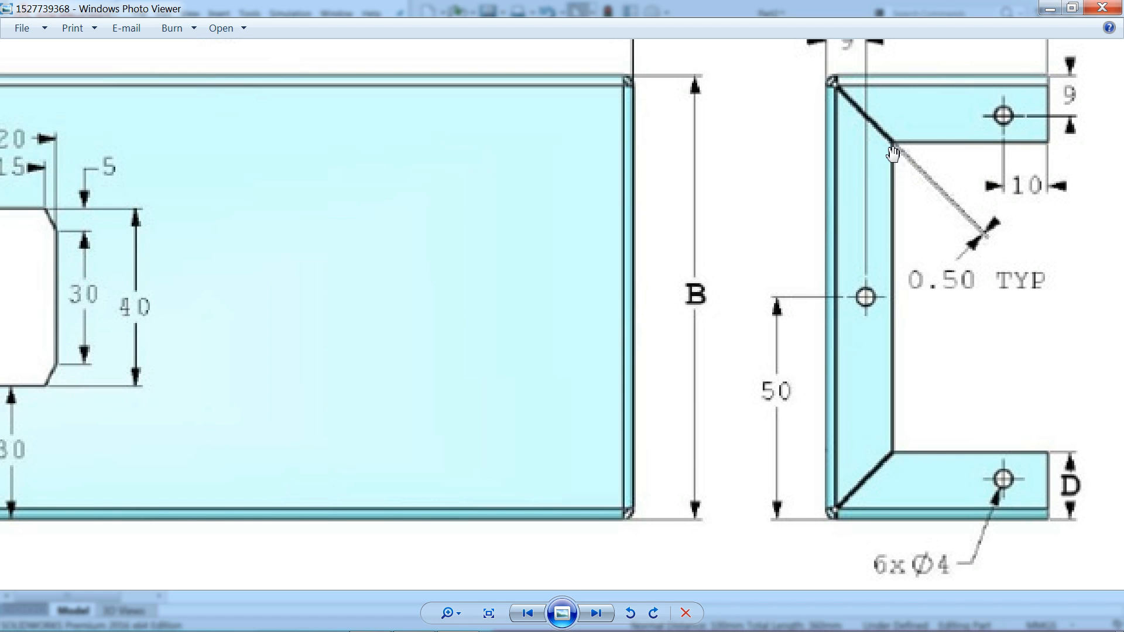
{"action": "scroll", "coordinate": [858, 258], "scroll_direction": "down", "scroll_amount": 2}
{"action": "scroll", "coordinate": [896, 281], "scroll_direction": "down", "scroll_amount": 2}
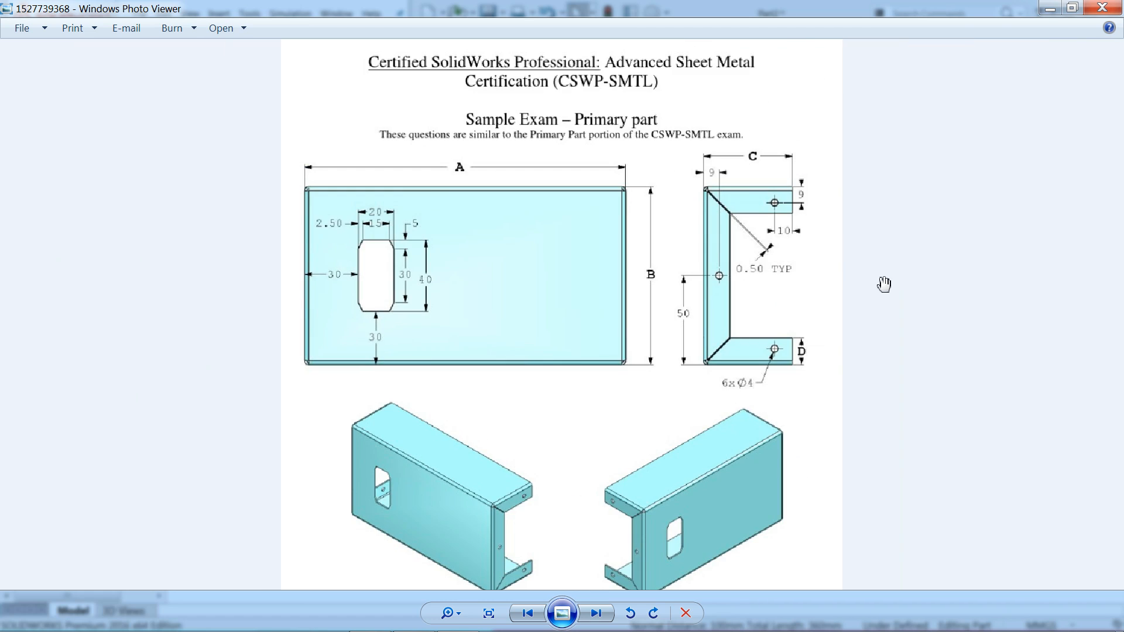
{"action": "scroll", "coordinate": [879, 286], "scroll_direction": "up", "scroll_amount": 1}
{"action": "left_click", "coordinate": [1051, 8]}
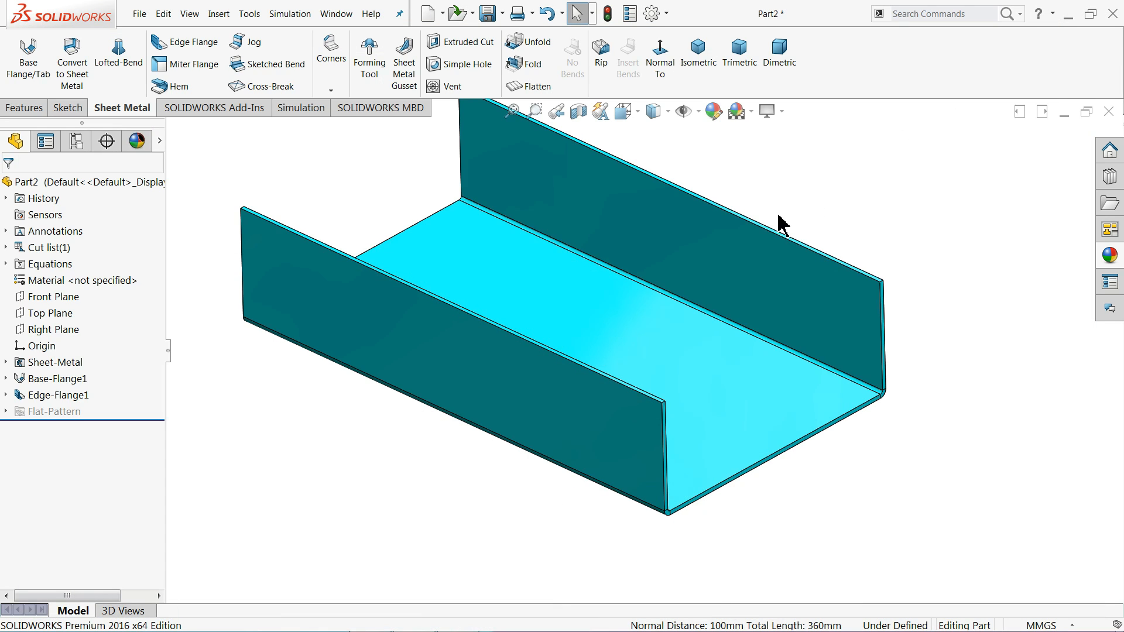
Step: Start an edge flange in SOLIDWORKS on the base edge and both side wall edges at one open end of the channel
{"action": "left_click", "coordinate": [200, 51]}
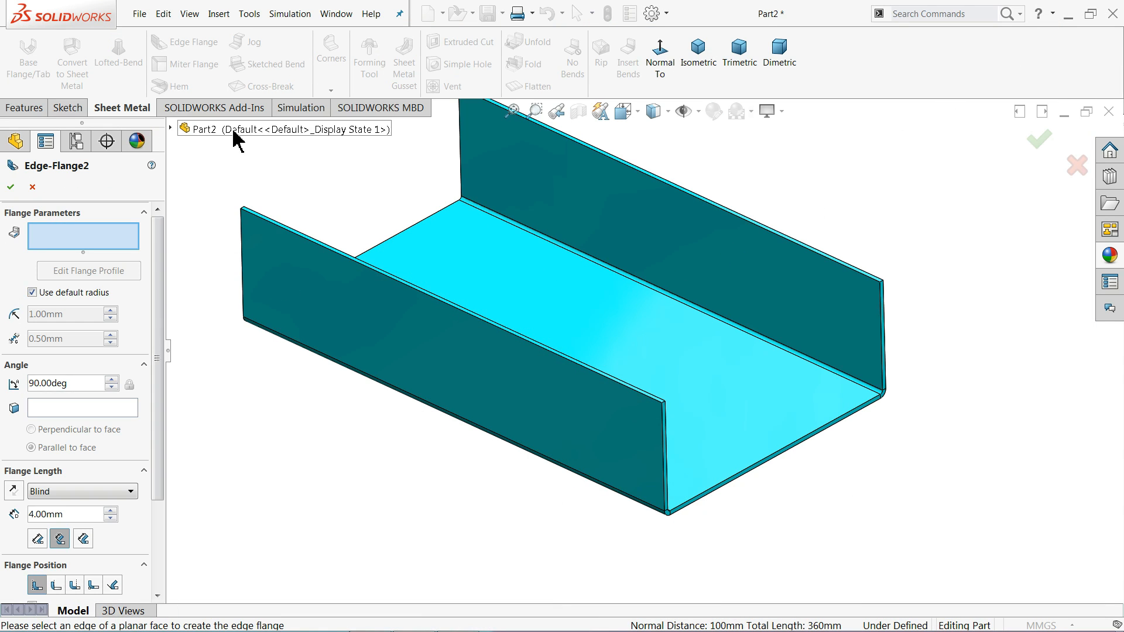
{"action": "scroll", "coordinate": [788, 413], "scroll_direction": "down", "scroll_amount": 3}
{"action": "scroll", "coordinate": [760, 443], "scroll_direction": "down", "scroll_amount": 1}
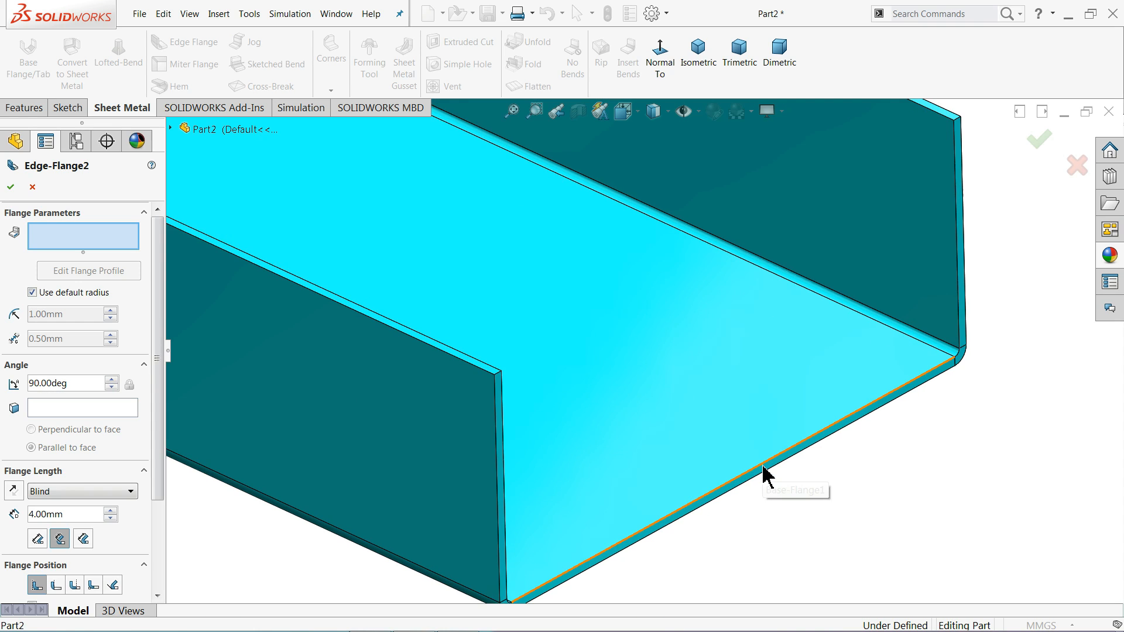
{"action": "left_click", "coordinate": [761, 467]}
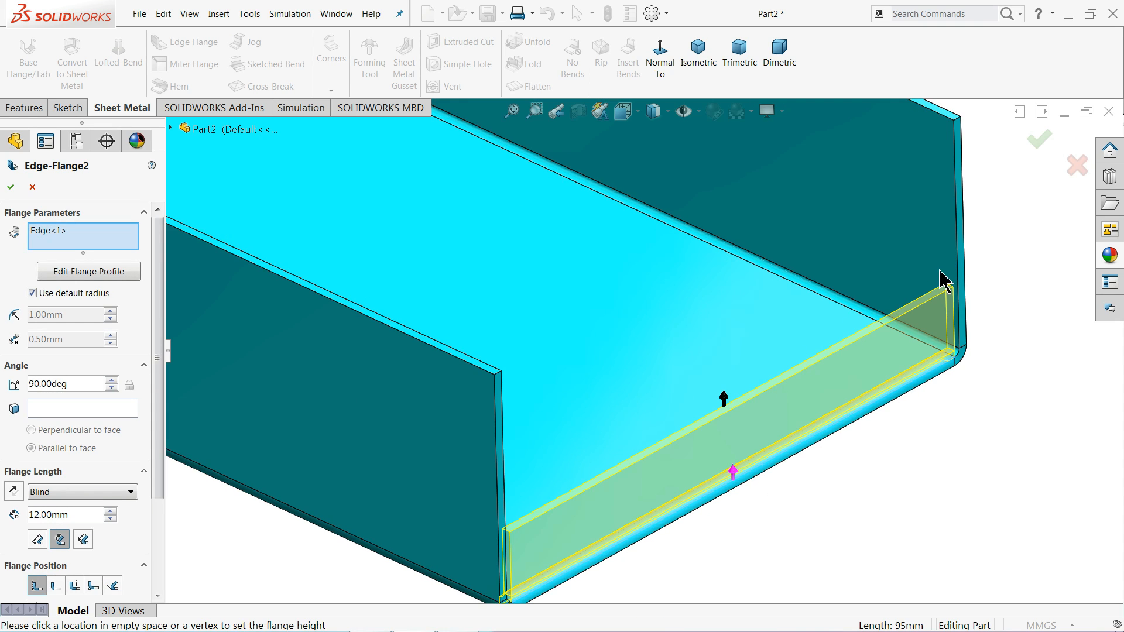
{"action": "left_click", "coordinate": [958, 257]}
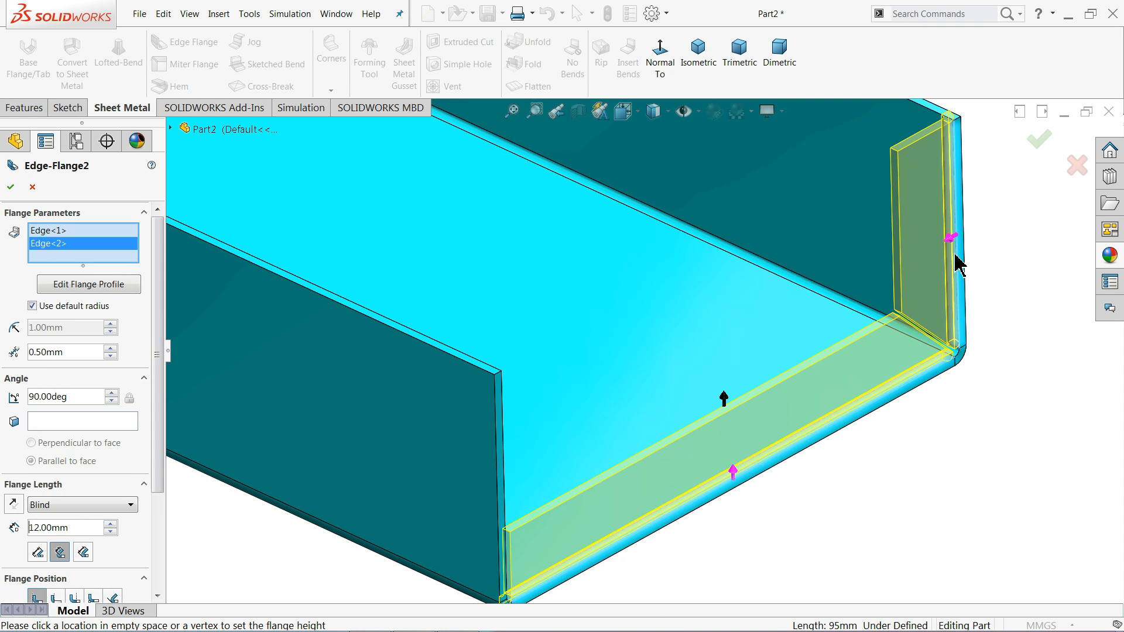
{"action": "left_click", "coordinate": [502, 465]}
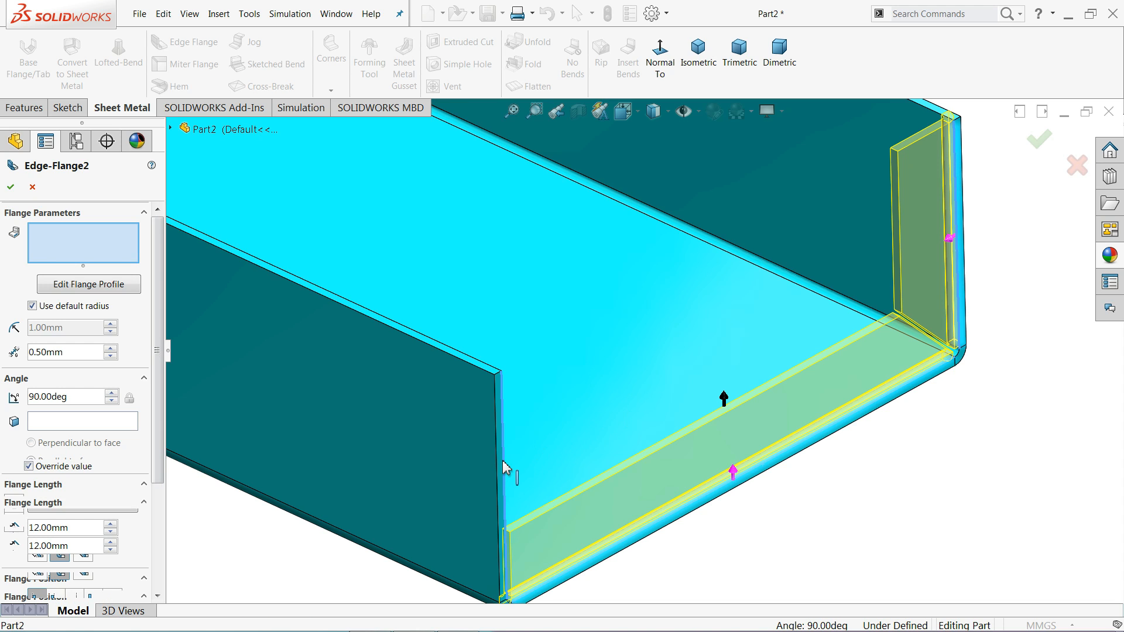
Step: Try a gap distance of 2 mm at the mitred flange corners and return it to 0.5 mm
{"action": "scroll", "coordinate": [587, 516], "scroll_direction": "up", "scroll_amount": 3}
{"action": "middle_click_drag", "start_coordinate": [602, 514], "coordinate": [573, 487]}
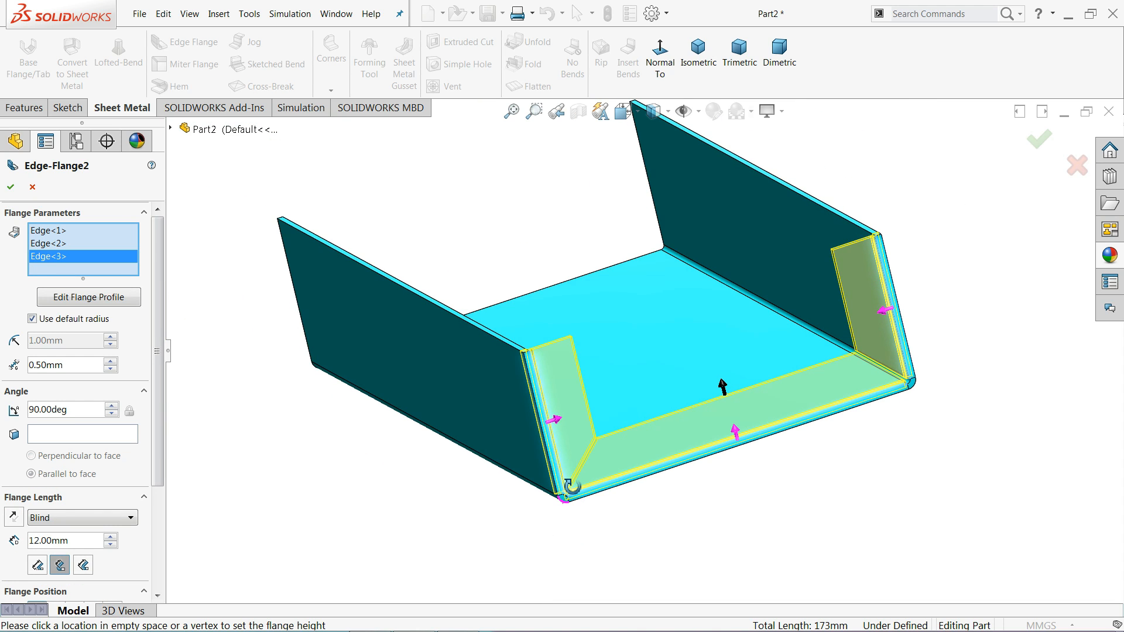
{"action": "scroll", "coordinate": [594, 448], "scroll_direction": "down", "scroll_amount": 7}
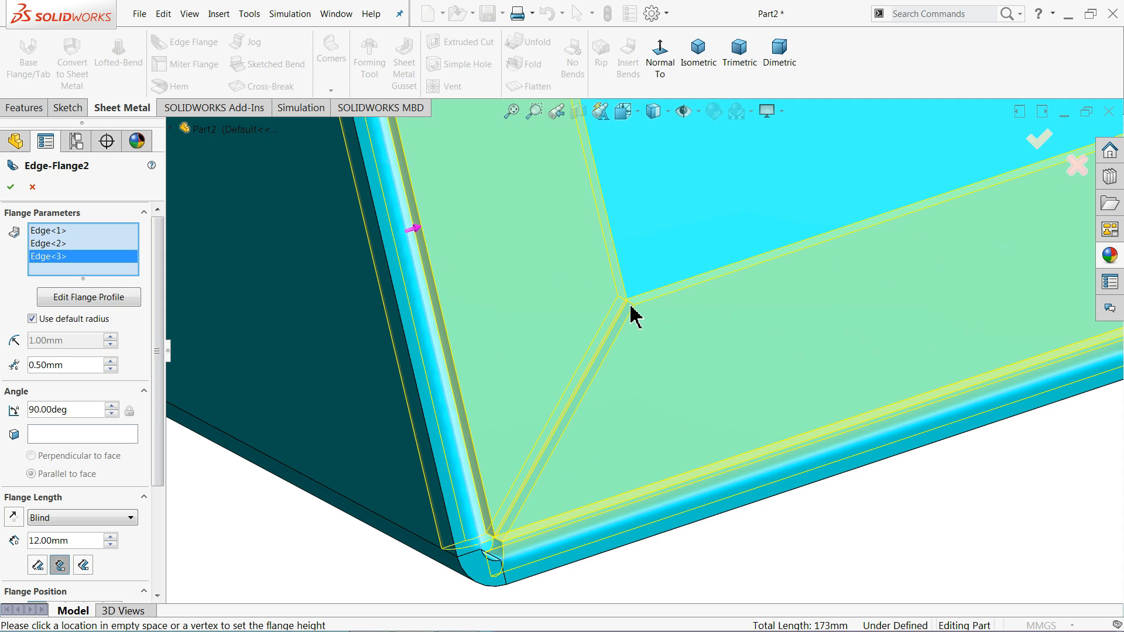
{"action": "middle_click_drag", "start_coordinate": [628, 305], "coordinate": [585, 326]}
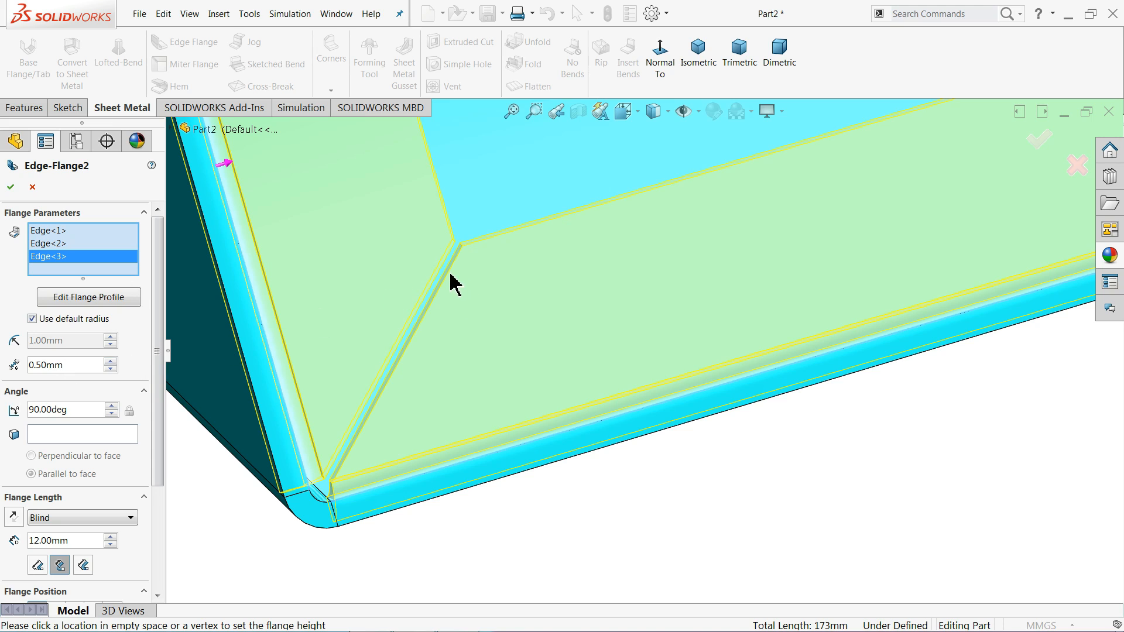
{"action": "left_click_drag", "start_coordinate": [73, 367], "coordinate": [20, 367]}
{"action": "type", "text": "2"}
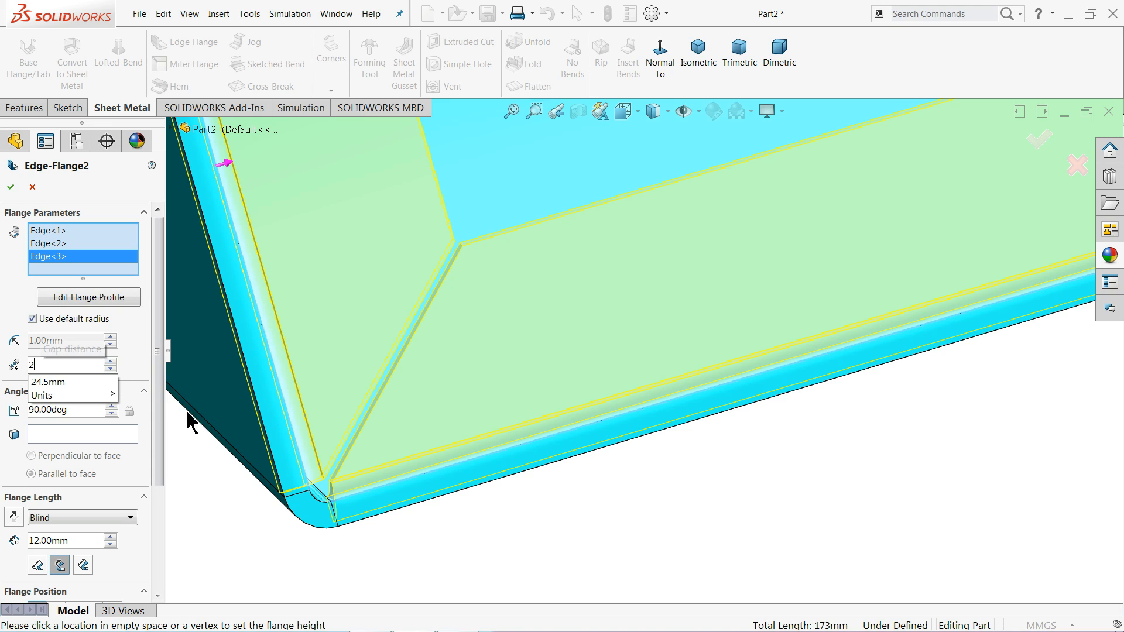
{"action": "key", "text": "Return"}
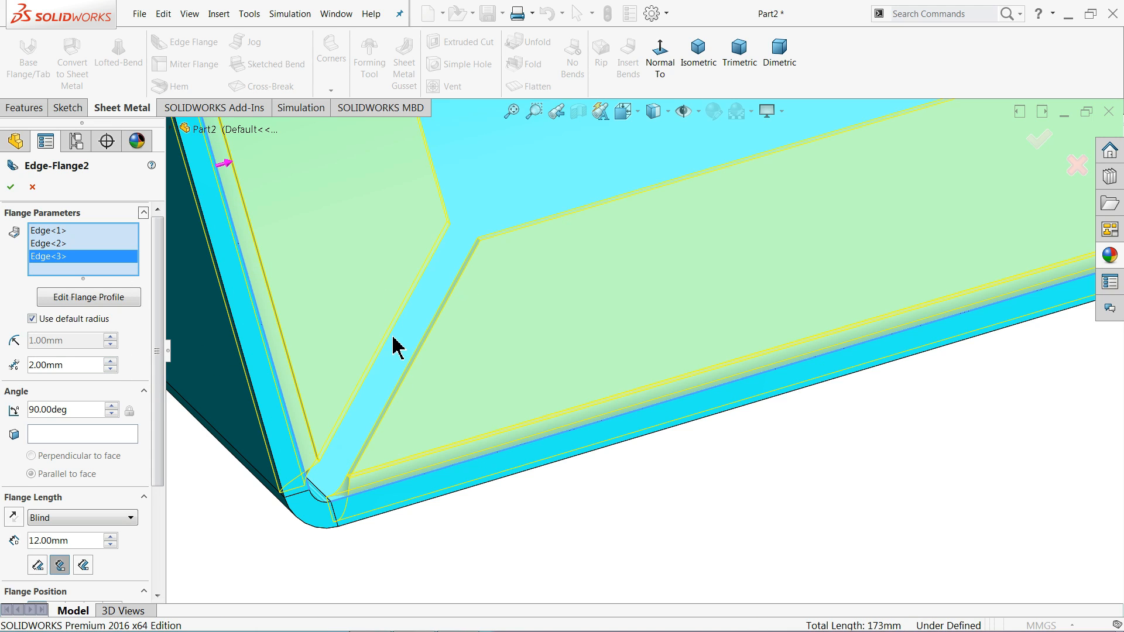
{"action": "left_click_drag", "start_coordinate": [74, 366], "coordinate": [17, 368]}
{"action": "type", "text": "0.5"}
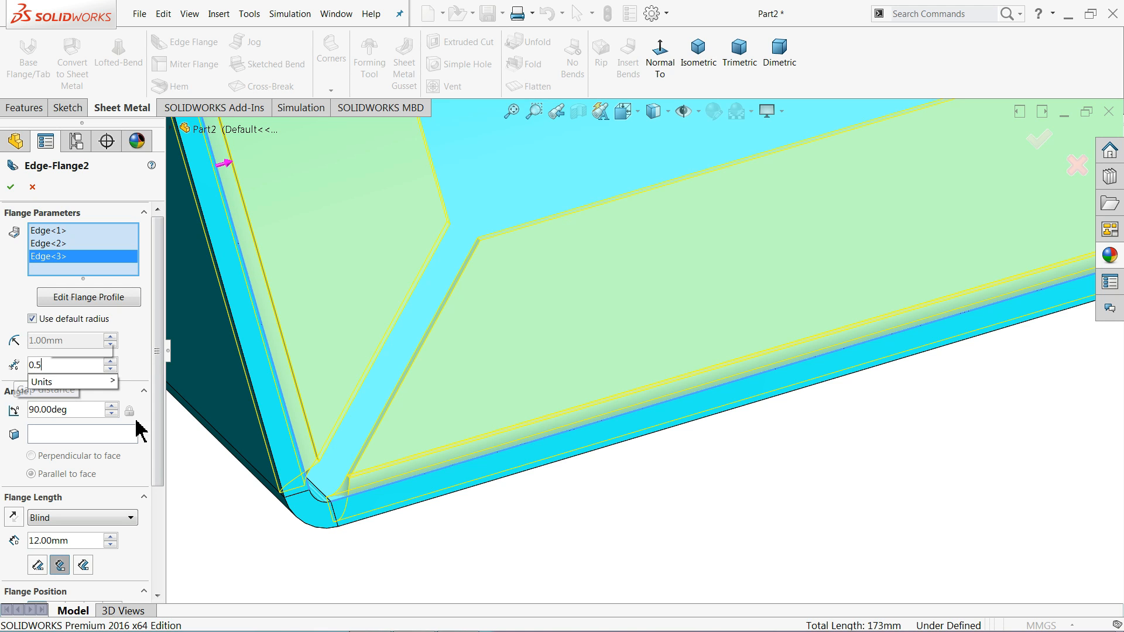
{"action": "key", "text": "Return"}
Step: Set the edge flange length to 15 mm and create the three mitred flanges at this end of the channel
{"action": "scroll", "coordinate": [413, 361], "scroll_direction": "up", "scroll_amount": 4}
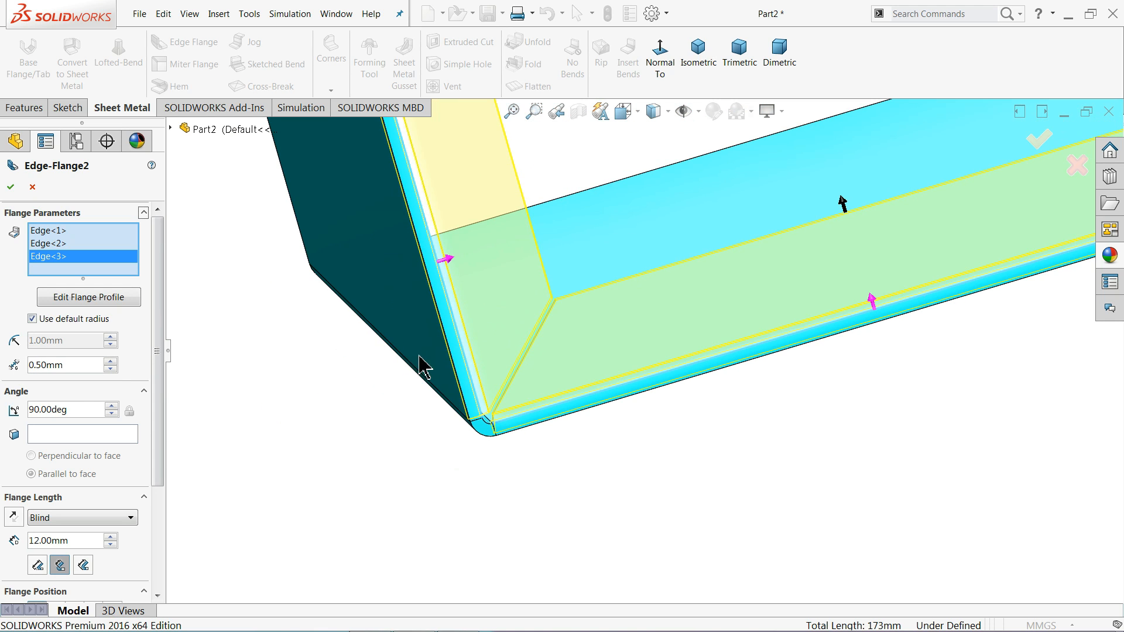
{"action": "scroll", "coordinate": [571, 352], "scroll_direction": "up", "scroll_amount": 3}
{"action": "middle_click_drag", "start_coordinate": [571, 351], "coordinate": [648, 377]}
{"action": "mouse_move", "coordinate": [683, 401]}
{"action": "middle_mouse_down"}
{"action": "mouse_move", "coordinate": [693, 381]}
{"action": "mouse_move", "coordinate": [679, 387]}
{"action": "middle_mouse_up"}
{"action": "left_click_drag", "start_coordinate": [155, 422], "coordinate": [159, 464]}
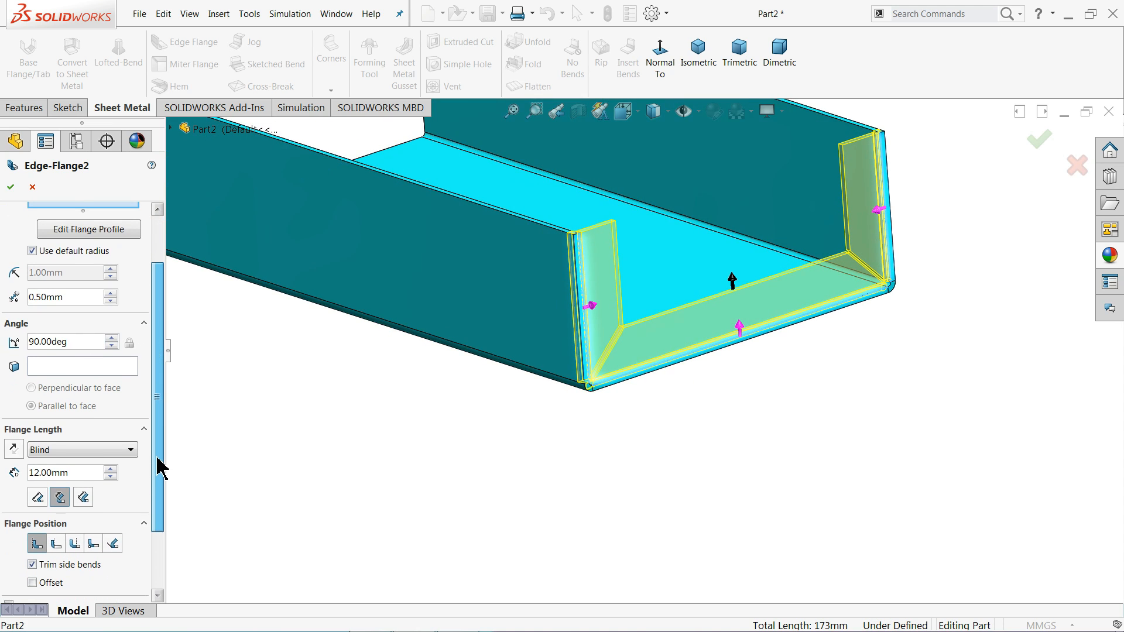
{"action": "type", "text": "15"}
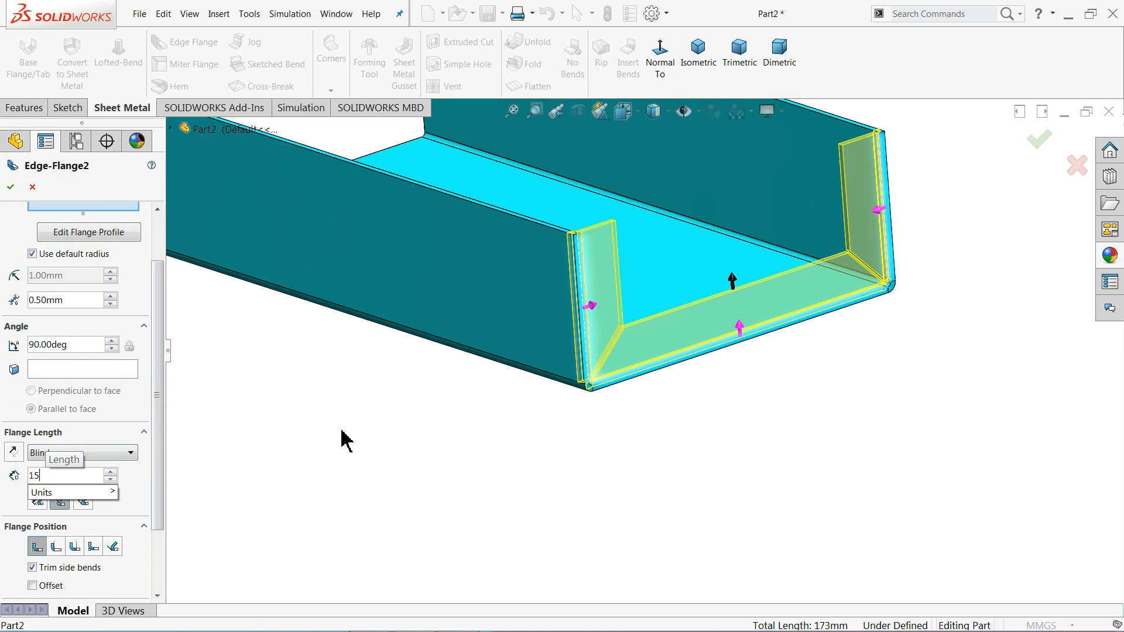
{"action": "key", "text": "Return"}
{"action": "scroll", "coordinate": [642, 341], "scroll_direction": "down", "scroll_amount": 2}
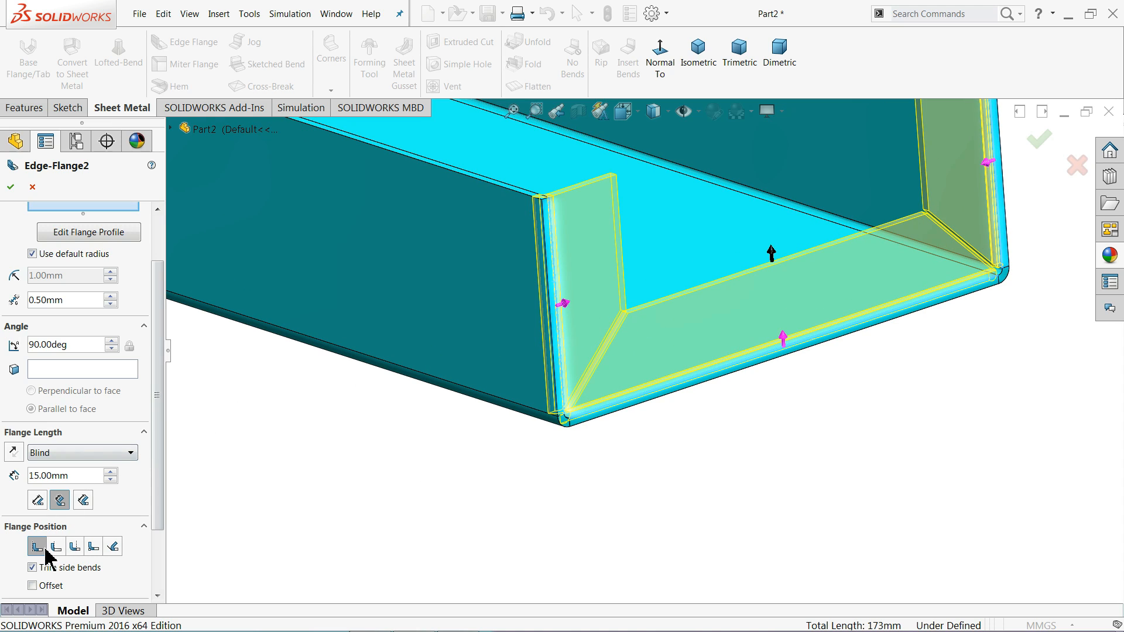
{"action": "left_click_drag", "start_coordinate": [159, 477], "coordinate": [159, 523]}
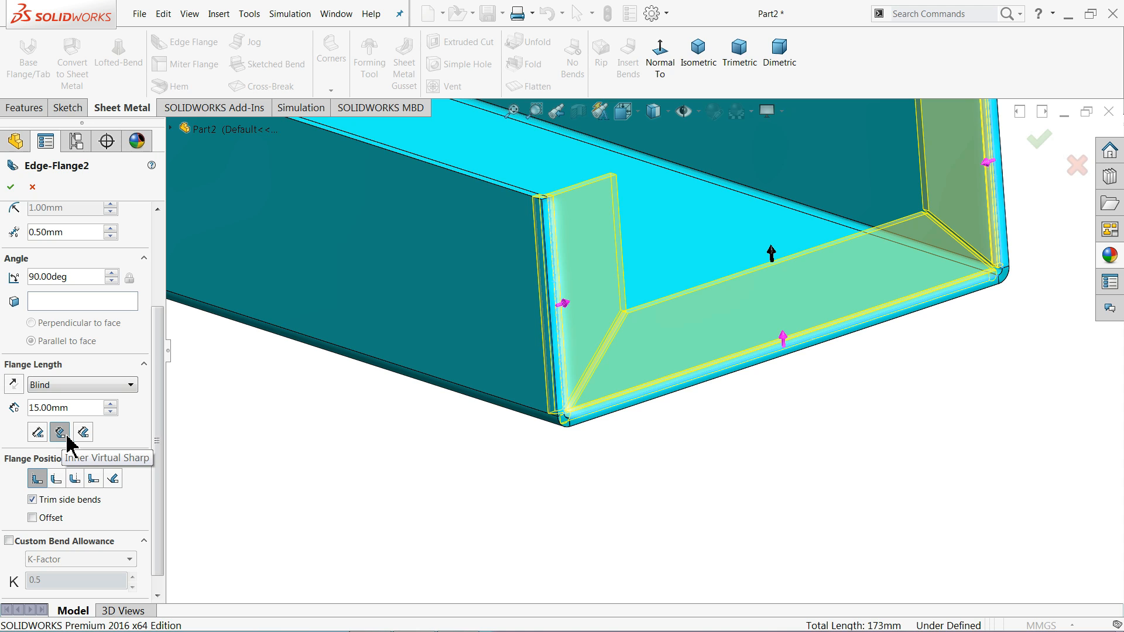
{"action": "left_click", "coordinate": [11, 187]}
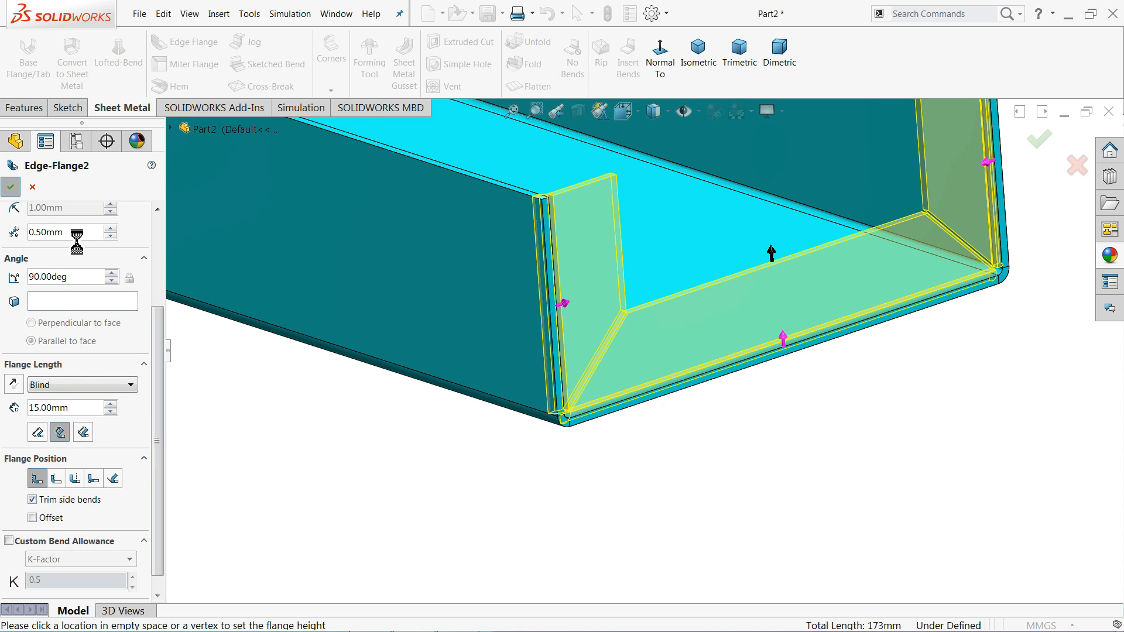
Step: Start an edge flange on the base edge and both side wall edges at the opposite open end of the channel
{"action": "scroll", "coordinate": [515, 364], "scroll_direction": "up", "scroll_amount": 8}
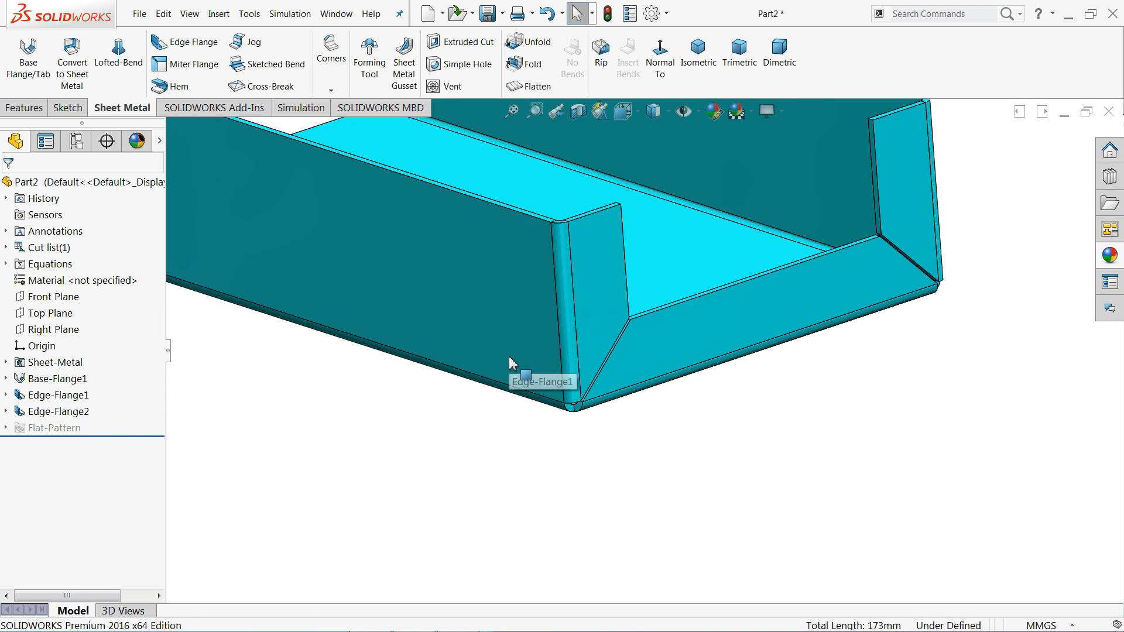
{"action": "middle_click_drag", "start_coordinate": [539, 314], "coordinate": [747, 397]}
{"action": "scroll", "coordinate": [656, 375], "scroll_direction": "down", "scroll_amount": 5}
{"action": "scroll", "coordinate": [656, 376], "scroll_direction": "down", "scroll_amount": 3}
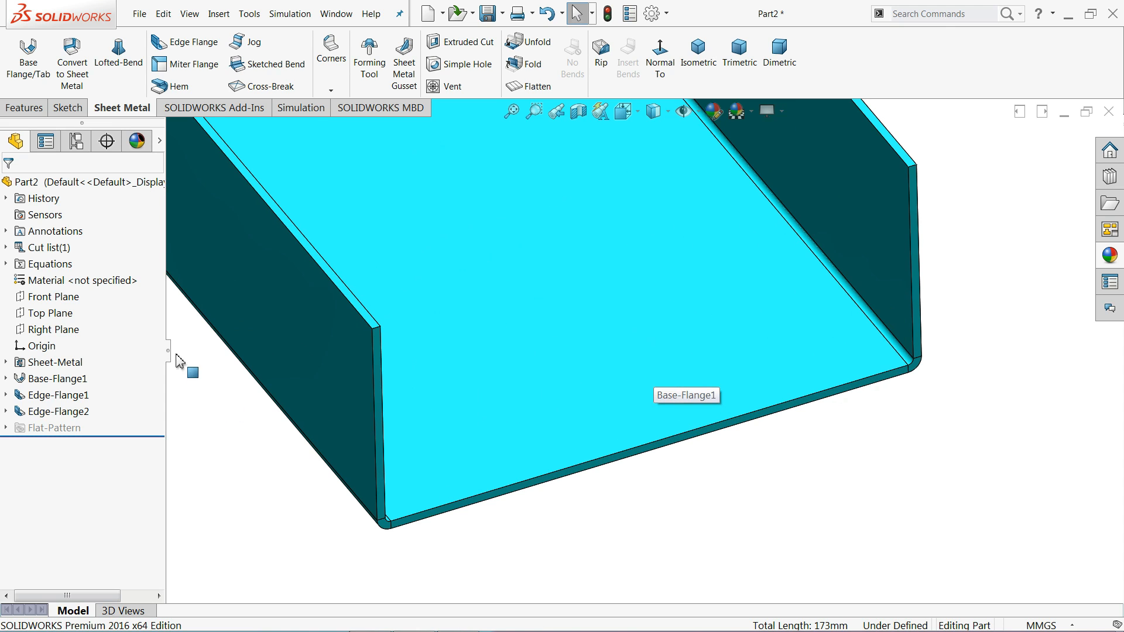
{"action": "left_click", "coordinate": [196, 42]}
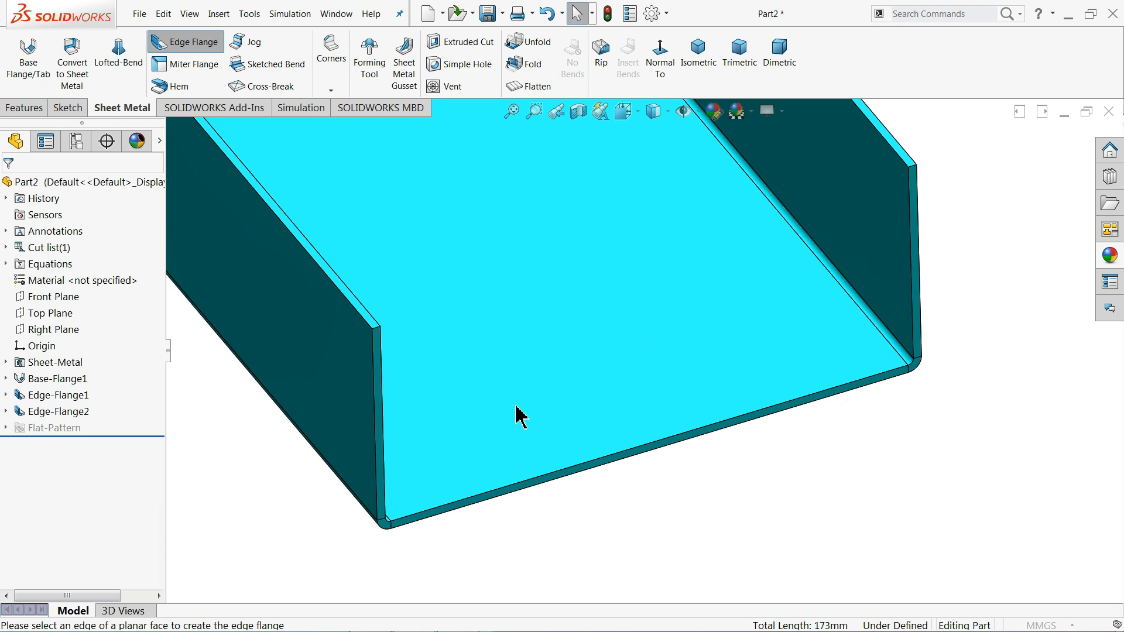
{"action": "left_click", "coordinate": [566, 475]}
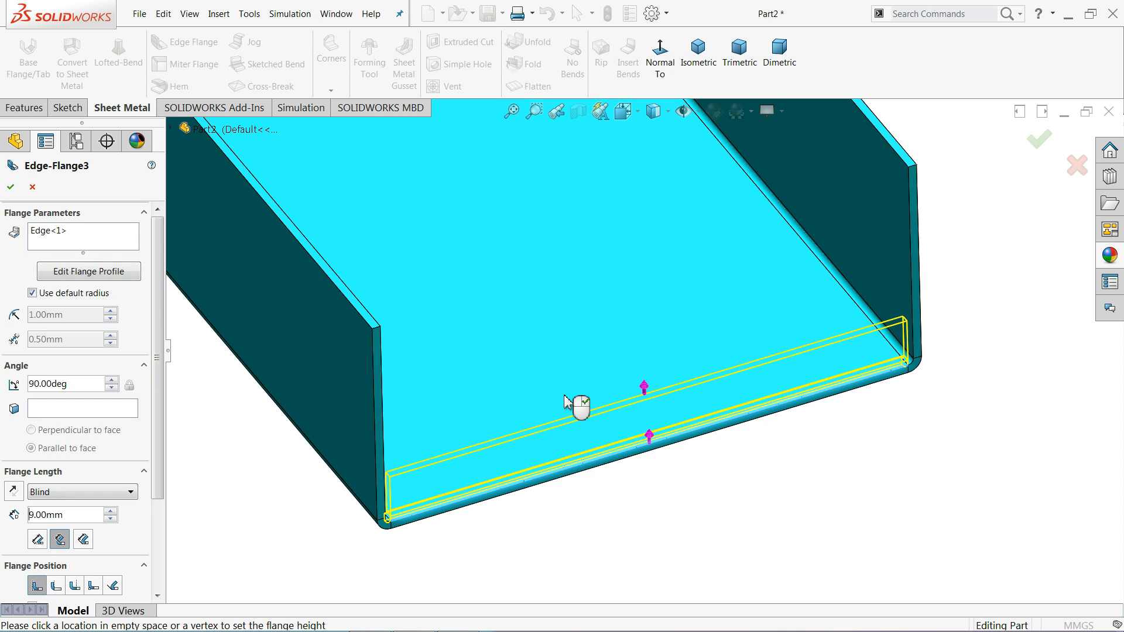
{"action": "left_click", "coordinate": [382, 410]}
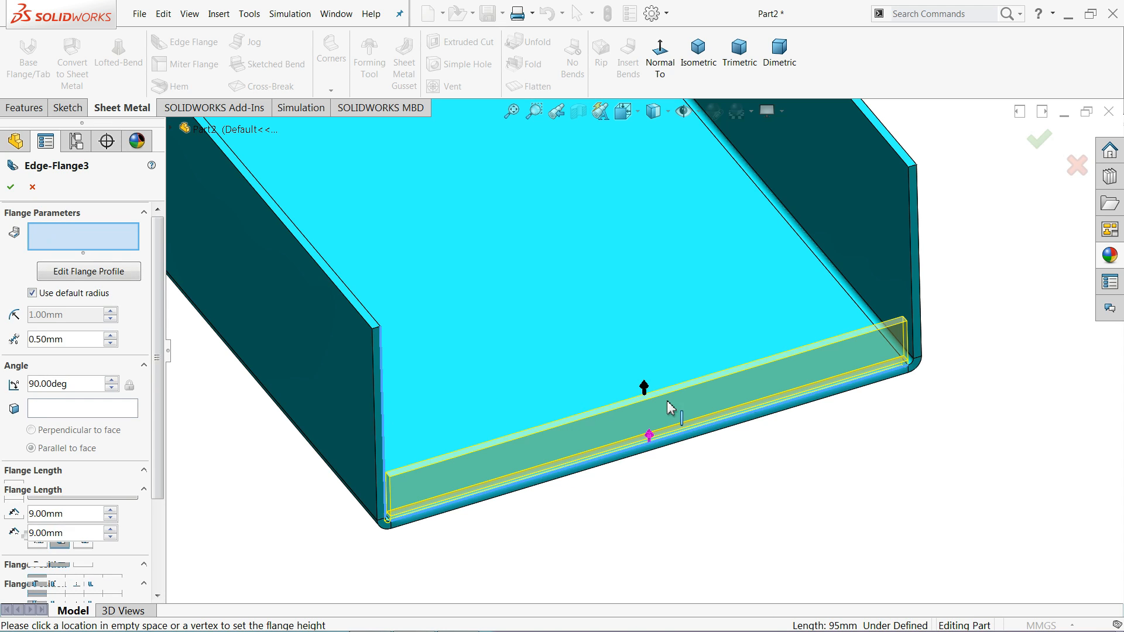
{"action": "left_click", "coordinate": [915, 311]}
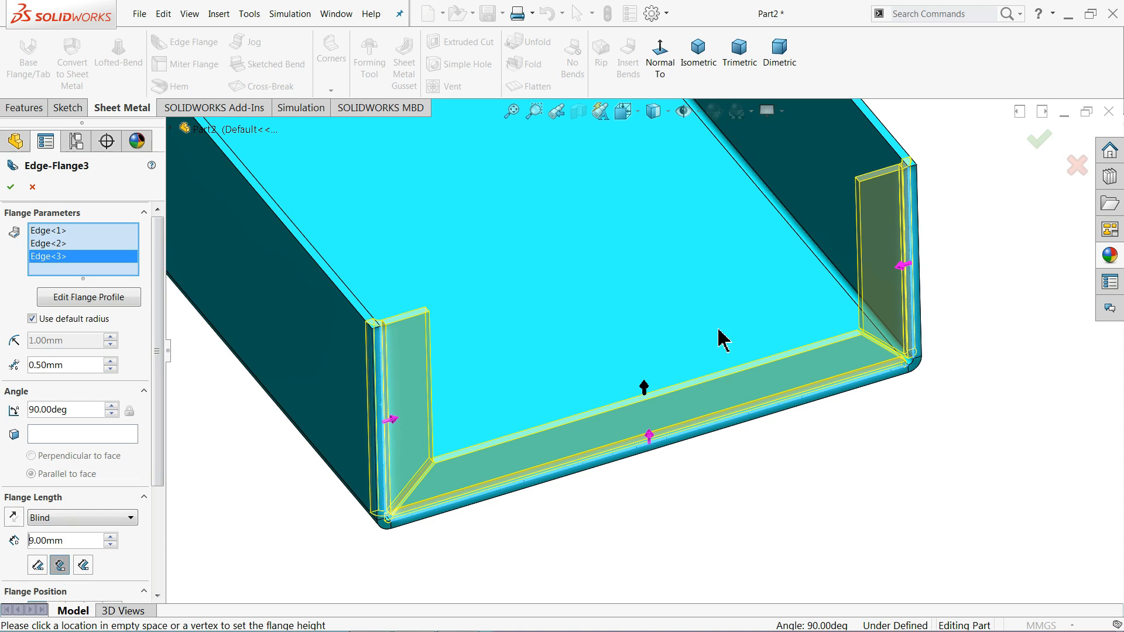
Step: Set the flange length to 15 mm and create the mitred flanges at the second end
{"action": "scroll", "coordinate": [156, 467], "scroll_direction": "down", "scroll_amount": 1}
{"action": "left_click_drag", "start_coordinate": [154, 468], "coordinate": [150, 514]}
{"action": "left_click", "coordinate": [70, 450]}
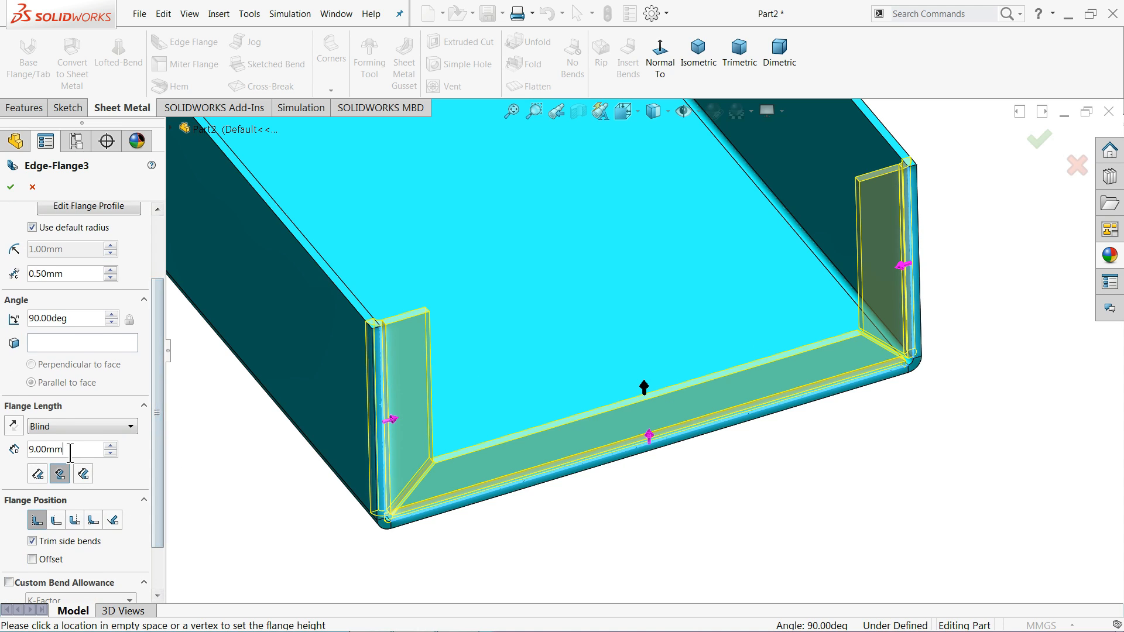
{"action": "type", "text": "15"}
{"action": "key", "text": "Return"}
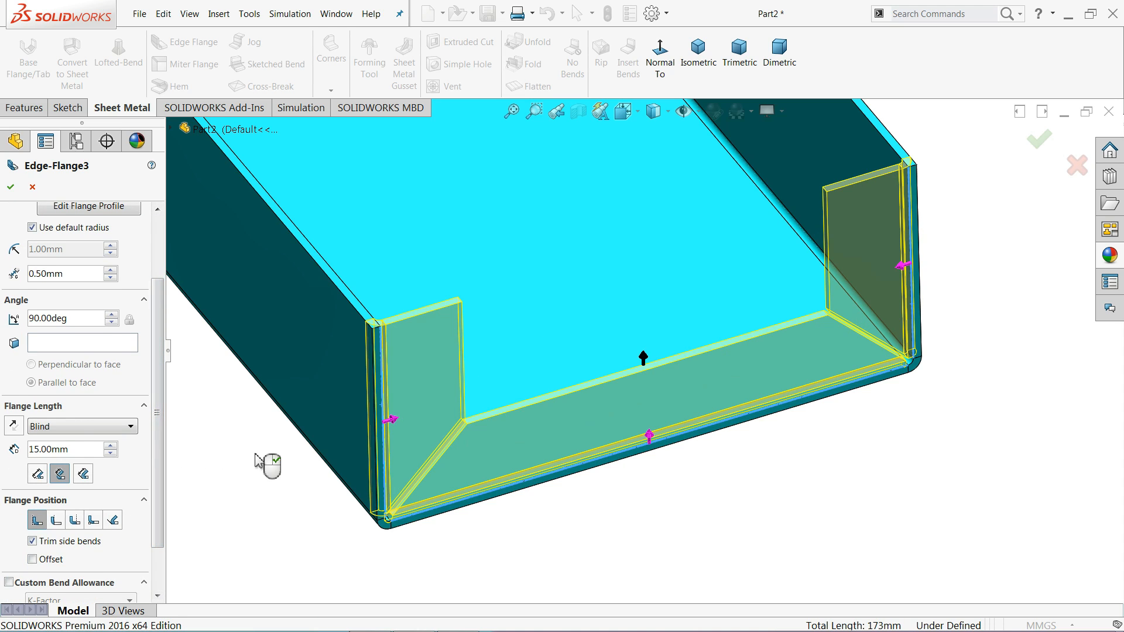
{"action": "left_click", "coordinate": [11, 187]}
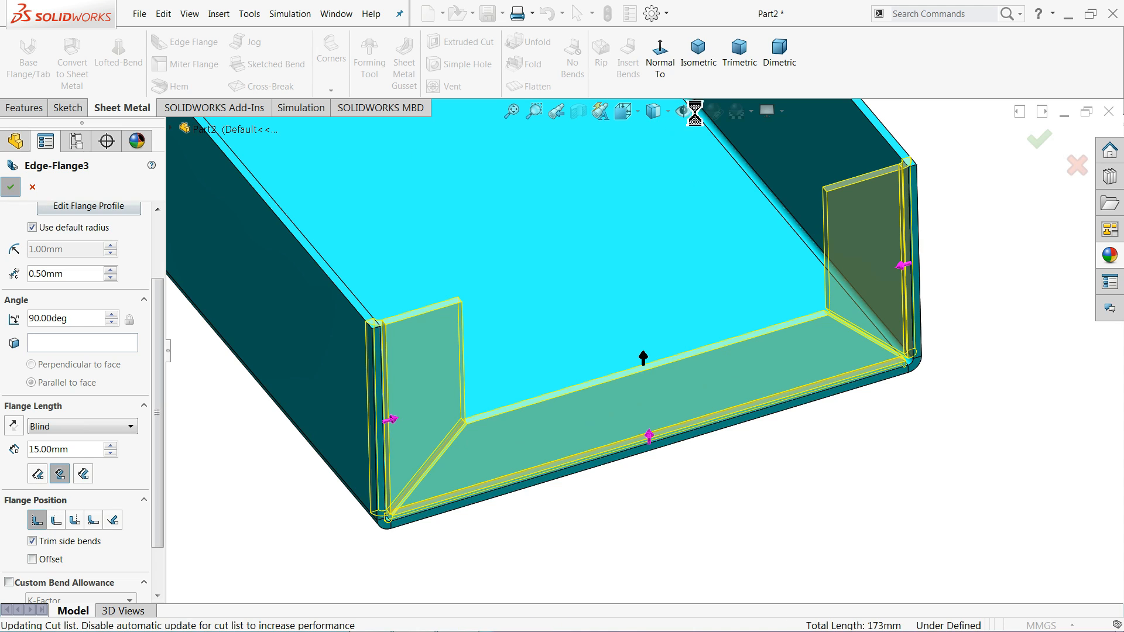
Step: Show the part in isometric view and examine the end flange hole dimensions on the exam drawing in Windows Photo Viewer
{"action": "left_click", "coordinate": [710, 72]}
{"action": "scroll", "coordinate": [801, 488], "scroll_direction": "down", "scroll_amount": 3}
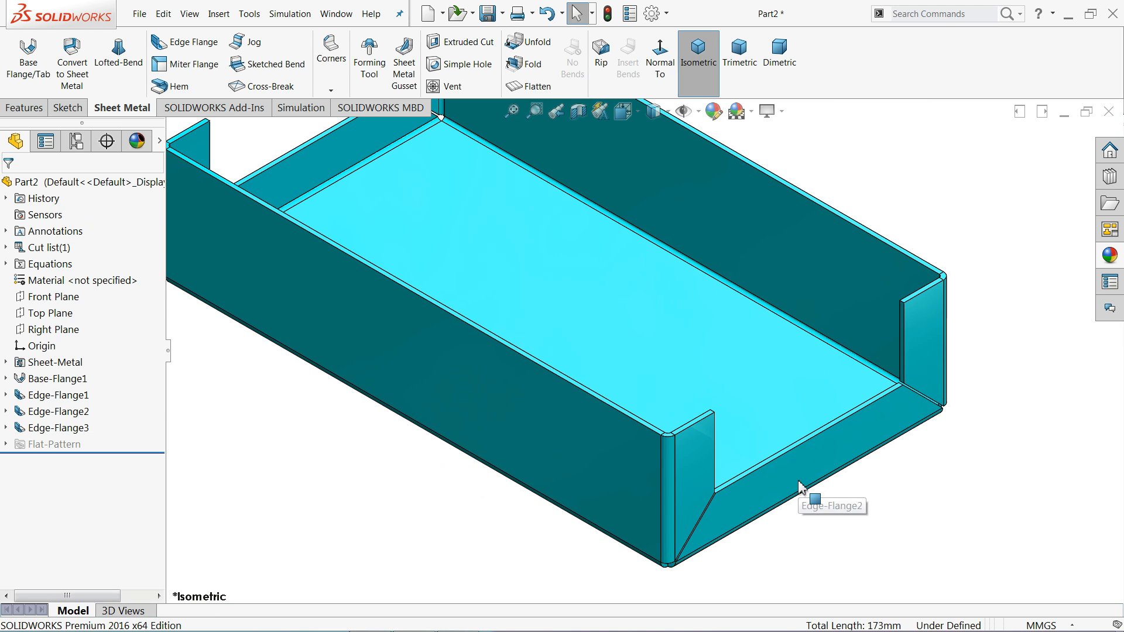
{"action": "key", "text": "alt+Tab"}
{"action": "scroll", "coordinate": [944, 184], "scroll_direction": "down", "scroll_amount": 2}
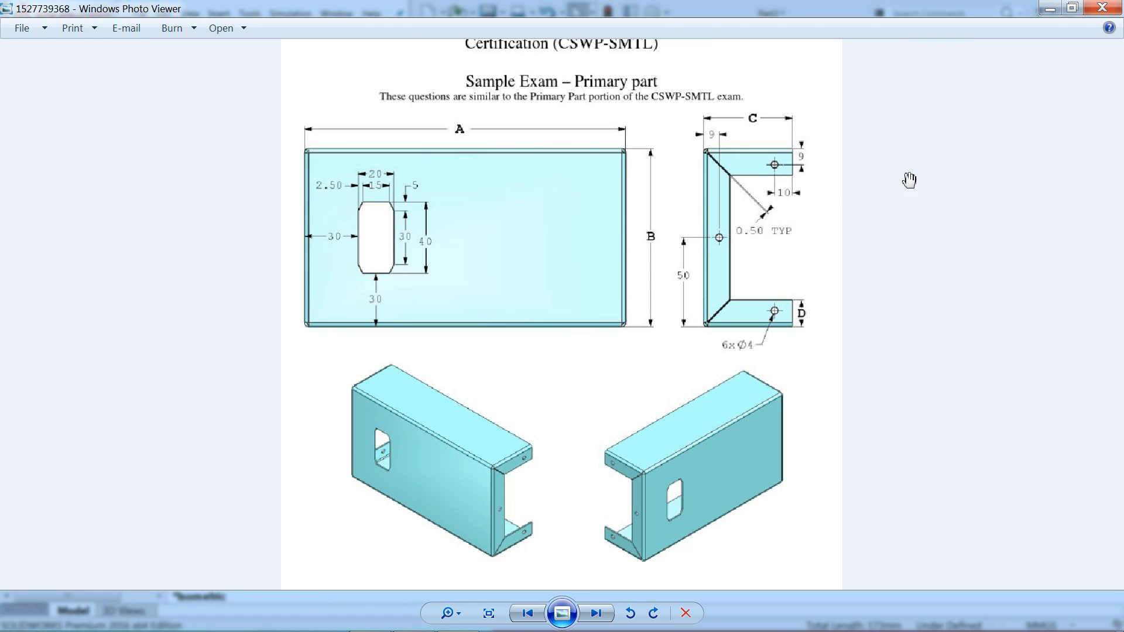
{"action": "scroll", "coordinate": [806, 192], "scroll_direction": "up", "scroll_amount": 3}
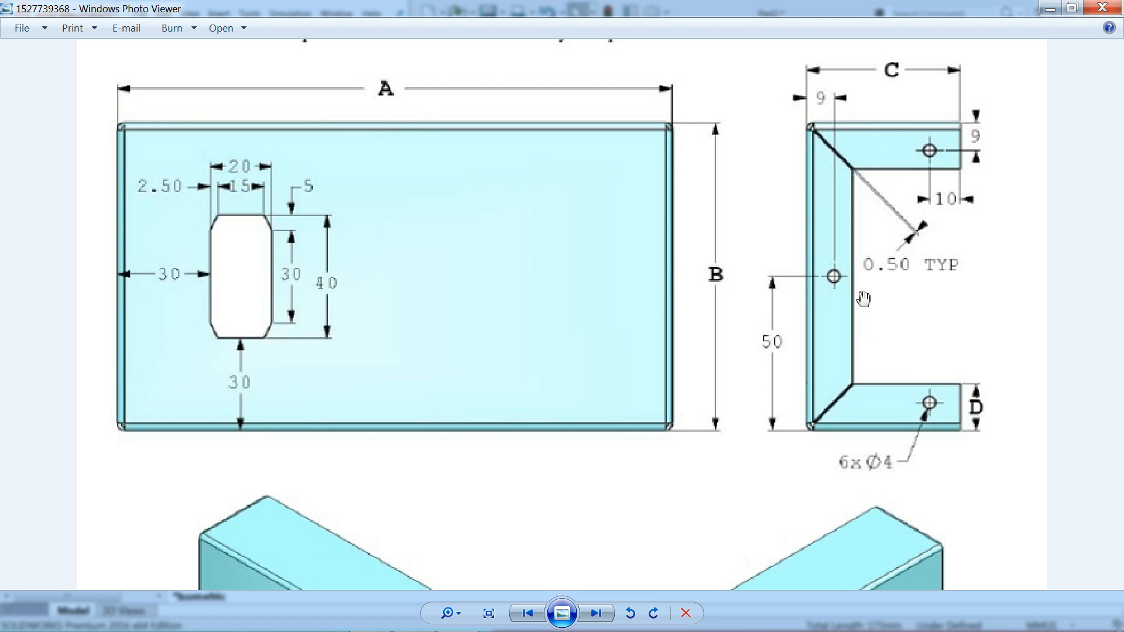
{"action": "left_click", "coordinate": [1057, 11]}
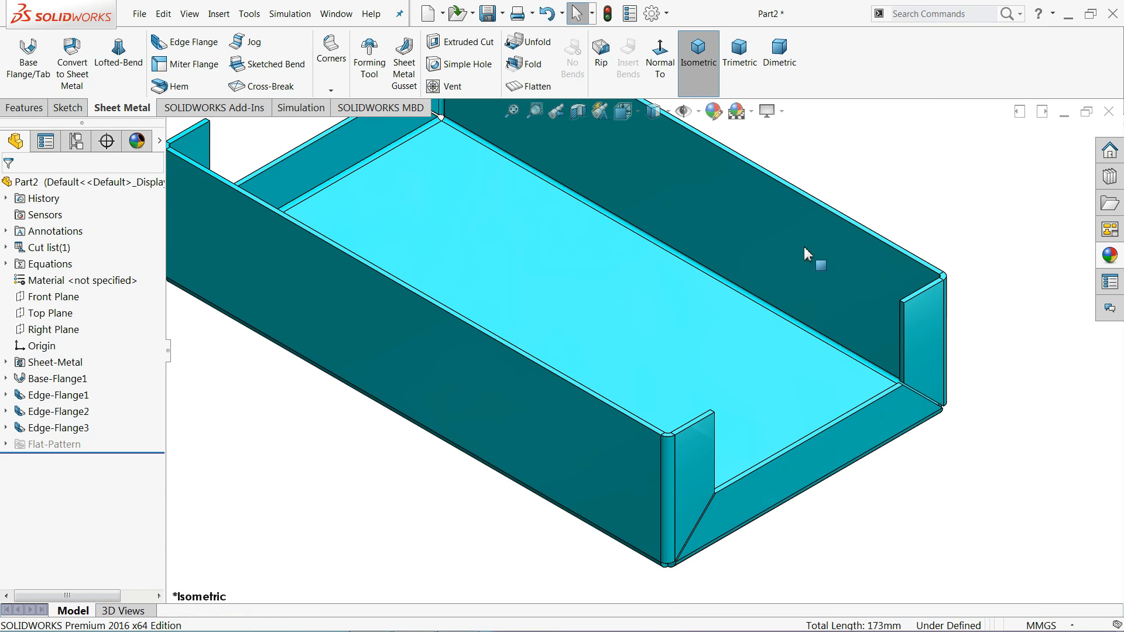
Step: Start a sketch in SOLIDWORKS on the outer face of the base's end flange and view it straight on
{"action": "scroll", "coordinate": [754, 448], "scroll_direction": "down", "scroll_amount": 4}
{"action": "scroll", "coordinate": [756, 450], "scroll_direction": "down", "scroll_amount": 2}
{"action": "left_click", "coordinate": [662, 353]}
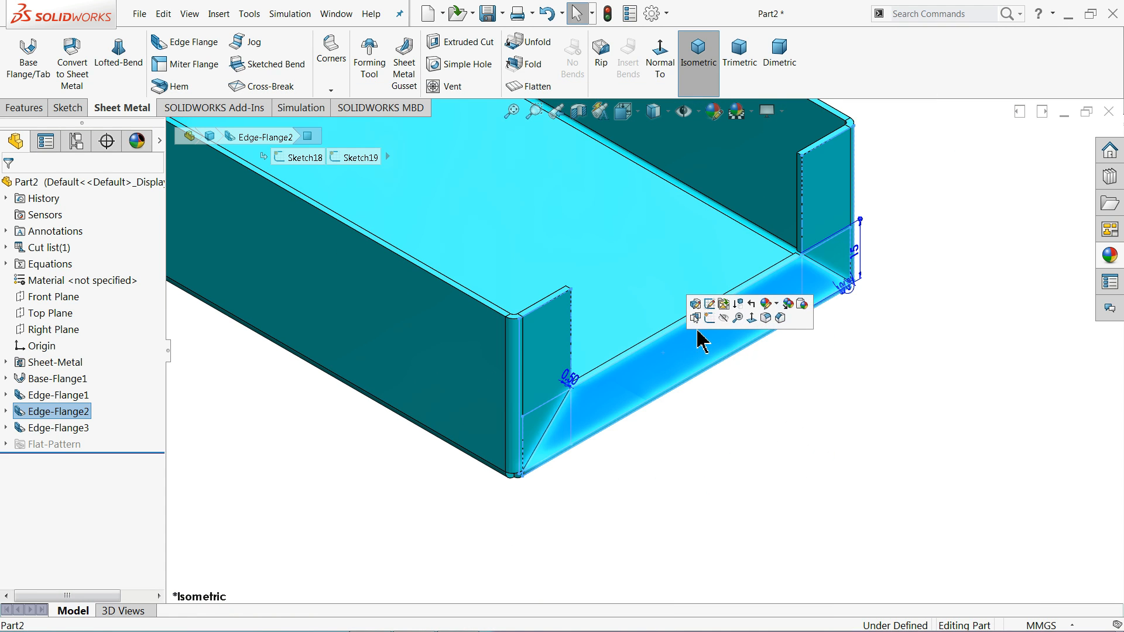
{"action": "left_click", "coordinate": [709, 319]}
{"action": "left_click", "coordinate": [646, 65]}
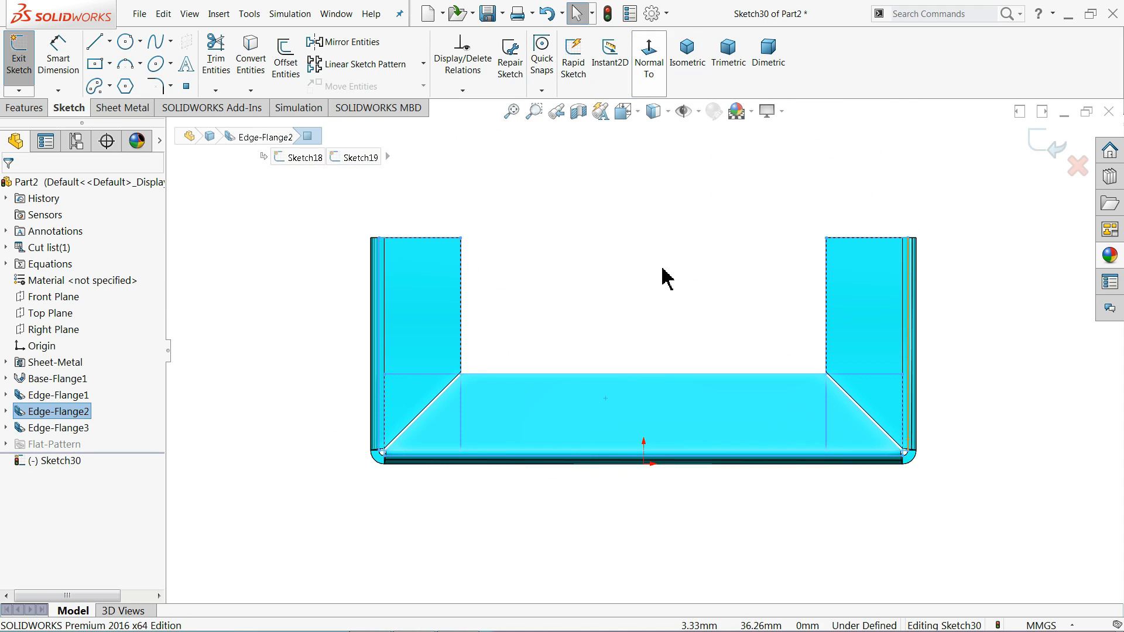
Step: Sketch a 4 mm diameter circle on each of the three end flanges: both side flanges and the base flange
{"action": "left_click", "coordinate": [125, 46]}
{"action": "scroll", "coordinate": [467, 304], "scroll_direction": "down", "scroll_amount": 2}
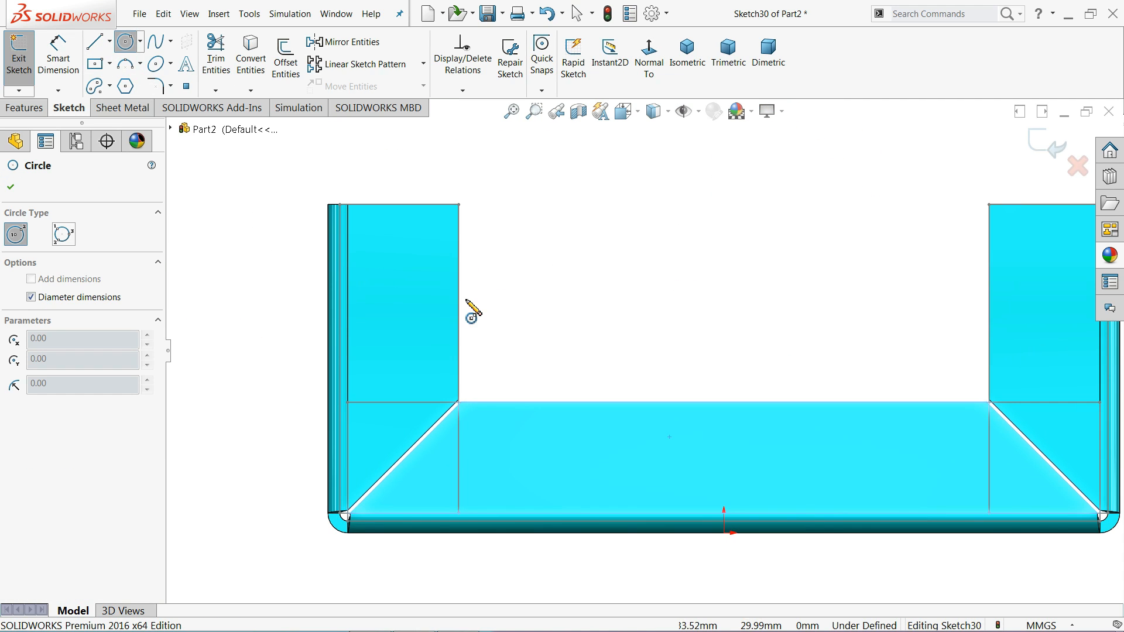
{"action": "left_click", "coordinate": [395, 268]}
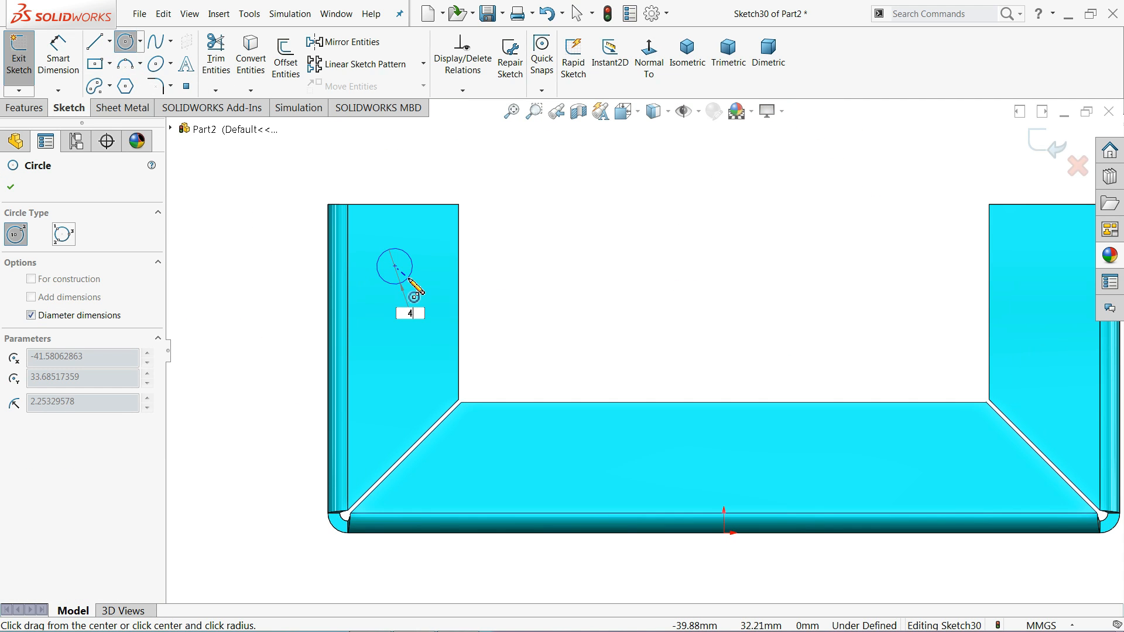
{"action": "type", "text": "4"}
{"action": "key", "text": "Return"}
{"action": "left_click", "coordinate": [705, 458]}
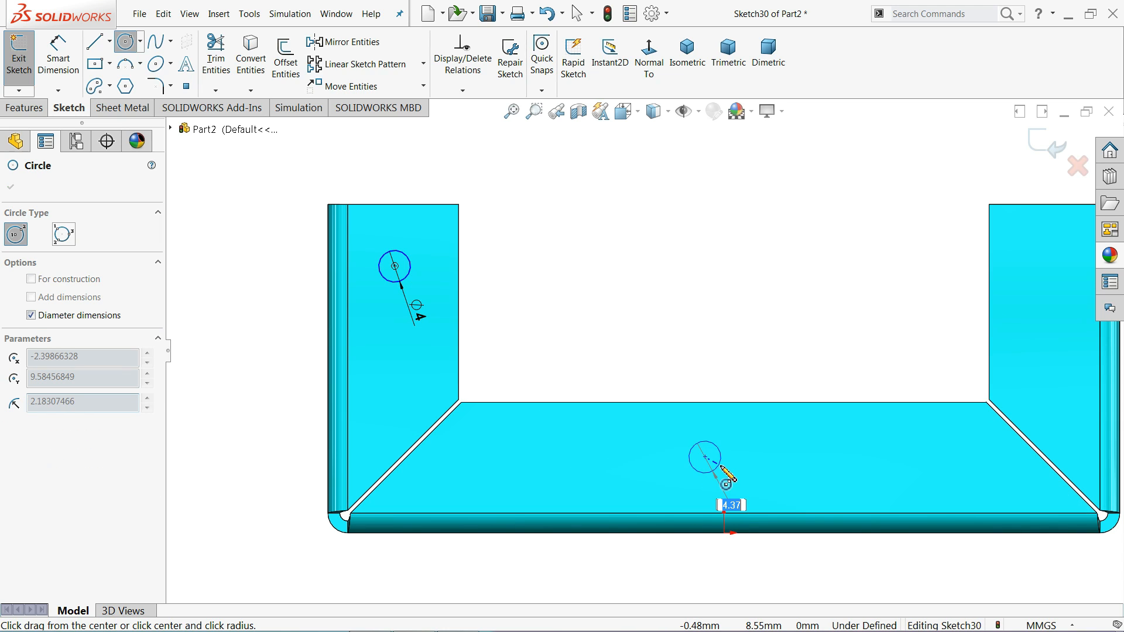
{"action": "key", "text": "Return"}
{"action": "scroll", "coordinate": [734, 447], "scroll_direction": "up", "scroll_amount": 2}
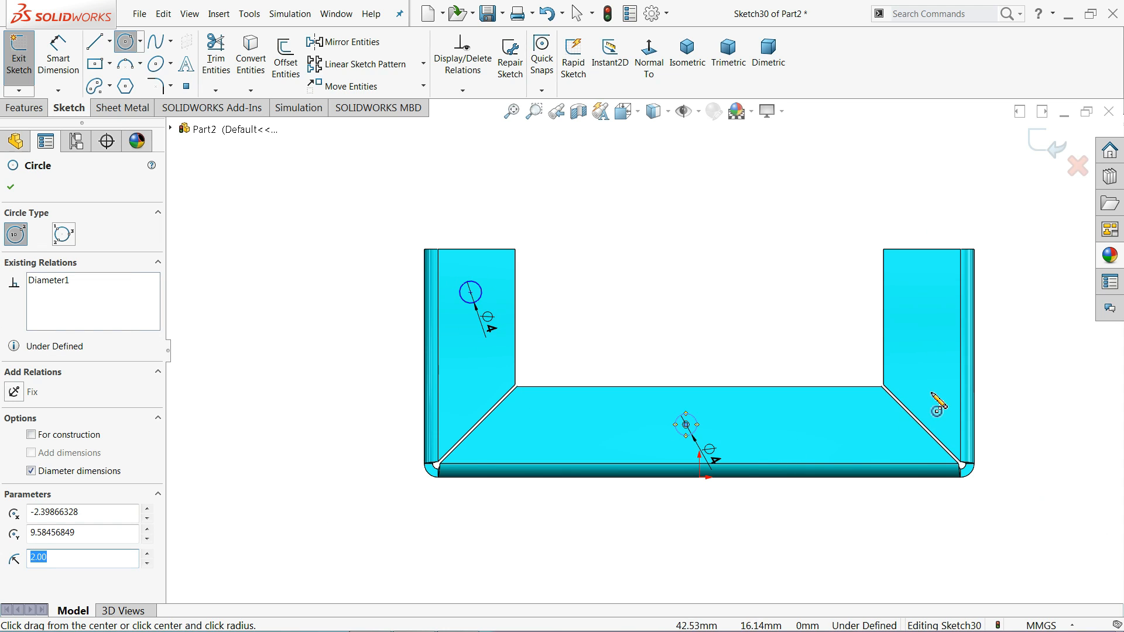
{"action": "scroll", "coordinate": [936, 346], "scroll_direction": "down", "scroll_amount": 1}
{"action": "left_click", "coordinate": [904, 289]}
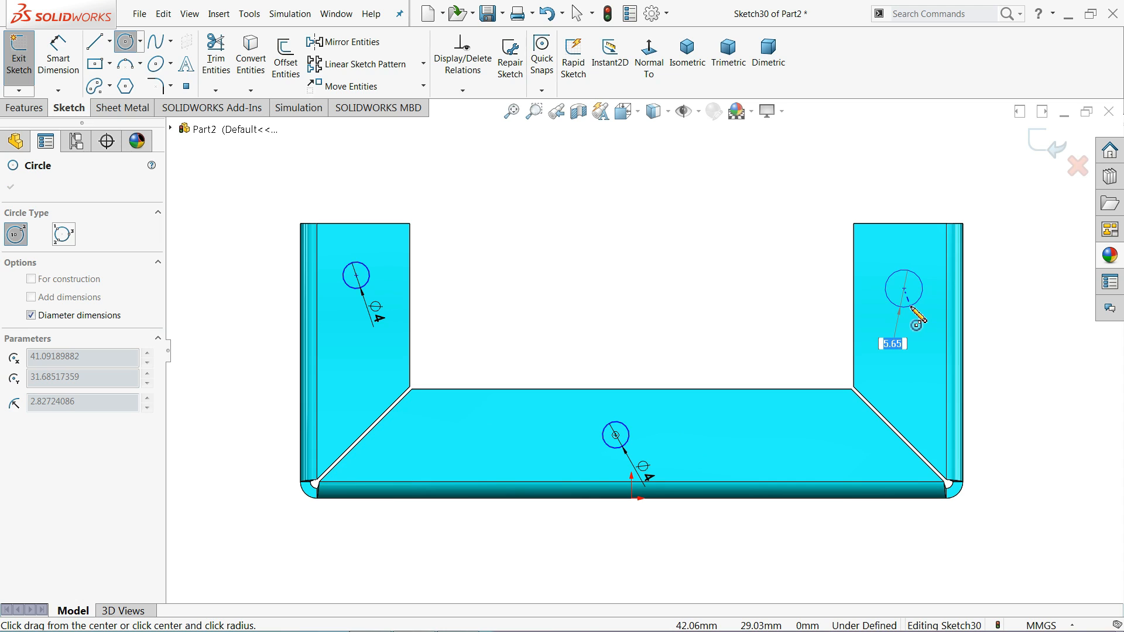
{"action": "type", "text": "4"}
{"action": "key", "text": "Return"}
{"action": "right_click", "coordinate": [660, 218]}
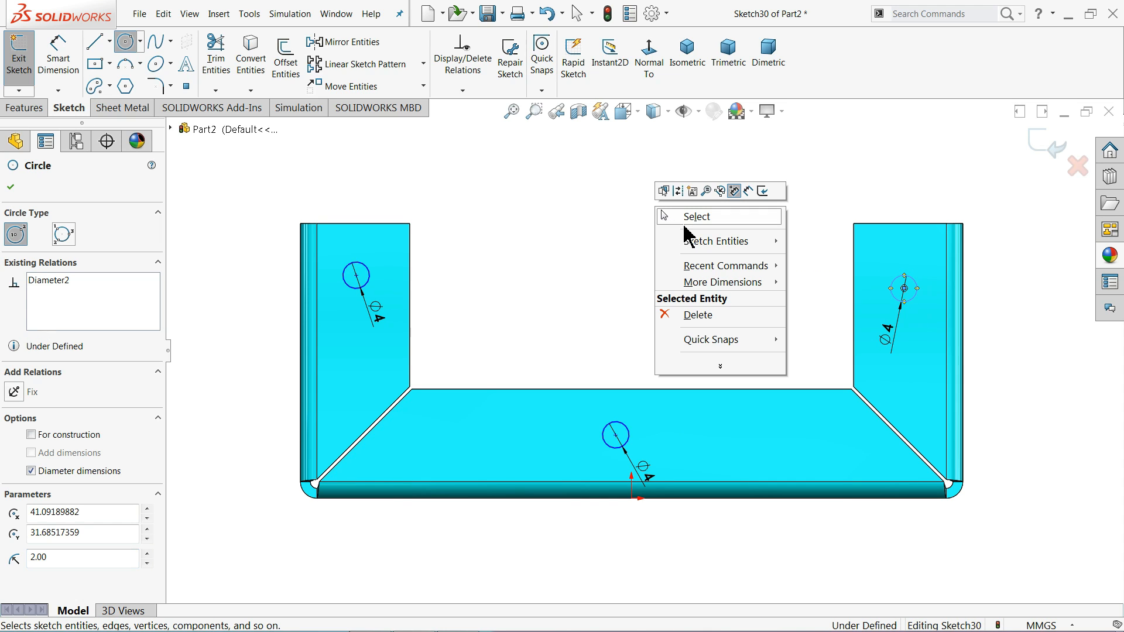
{"action": "left_click", "coordinate": [691, 217]}
Step: Add a horizontal relation between the centres of the two side flange circles
{"action": "left_click", "coordinate": [903, 289]}
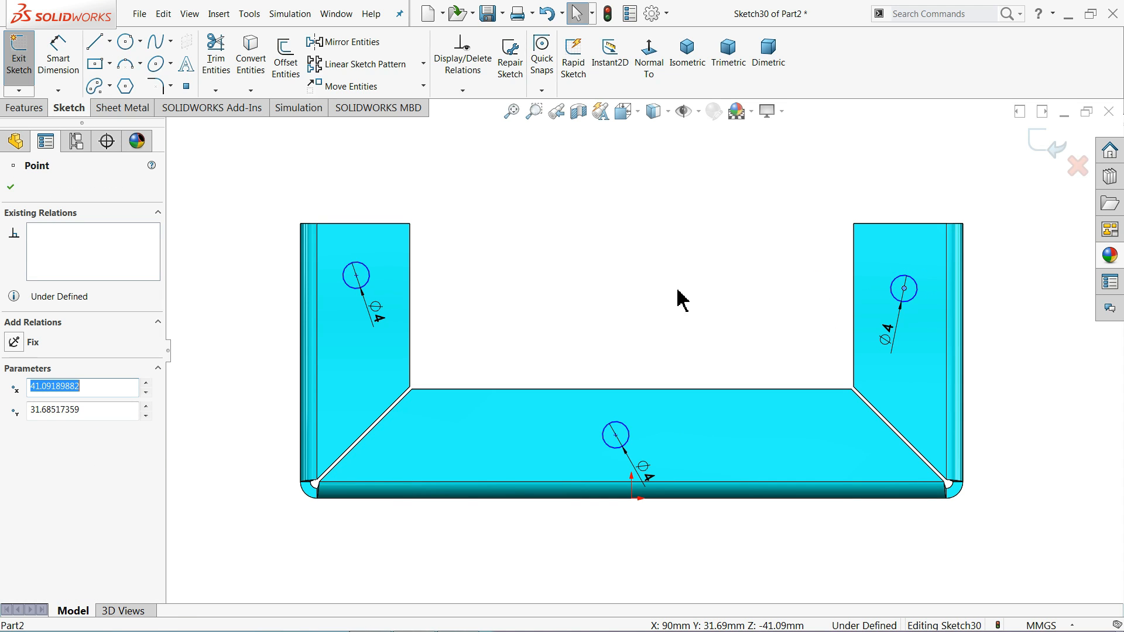
{"action": "left_click", "coordinate": [356, 275], "text": "ctrl"}
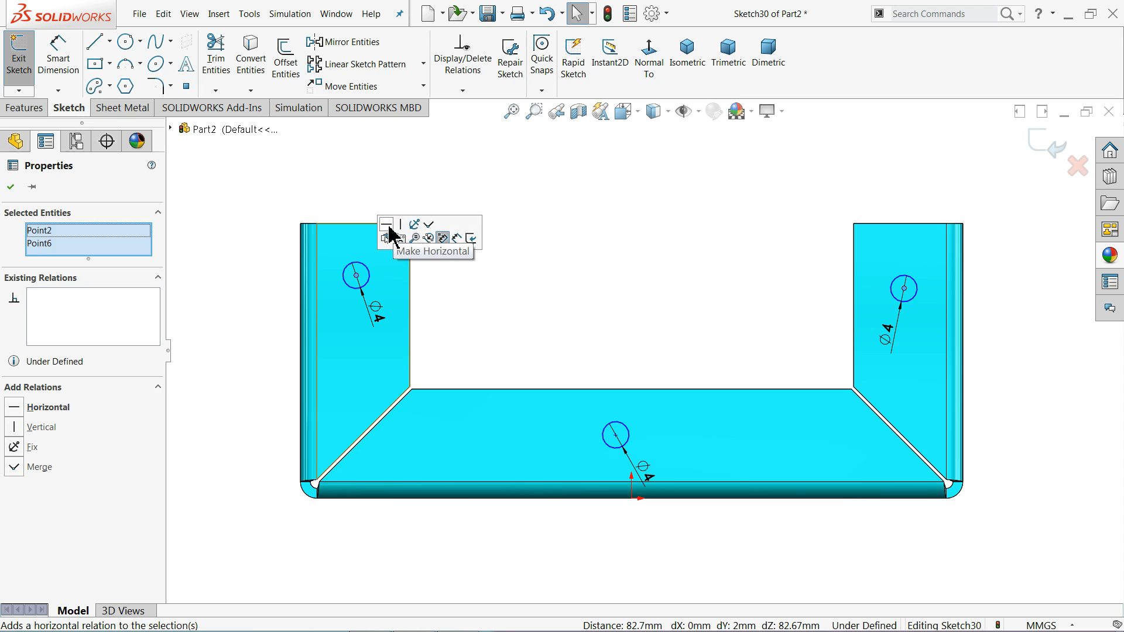
{"action": "left_click", "coordinate": [386, 224]}
{"action": "left_click", "coordinate": [429, 253]}
Step: Dimension the left side flange circle's centre 9 mm from the outer side wall edge
{"action": "left_click", "coordinate": [58, 59]}
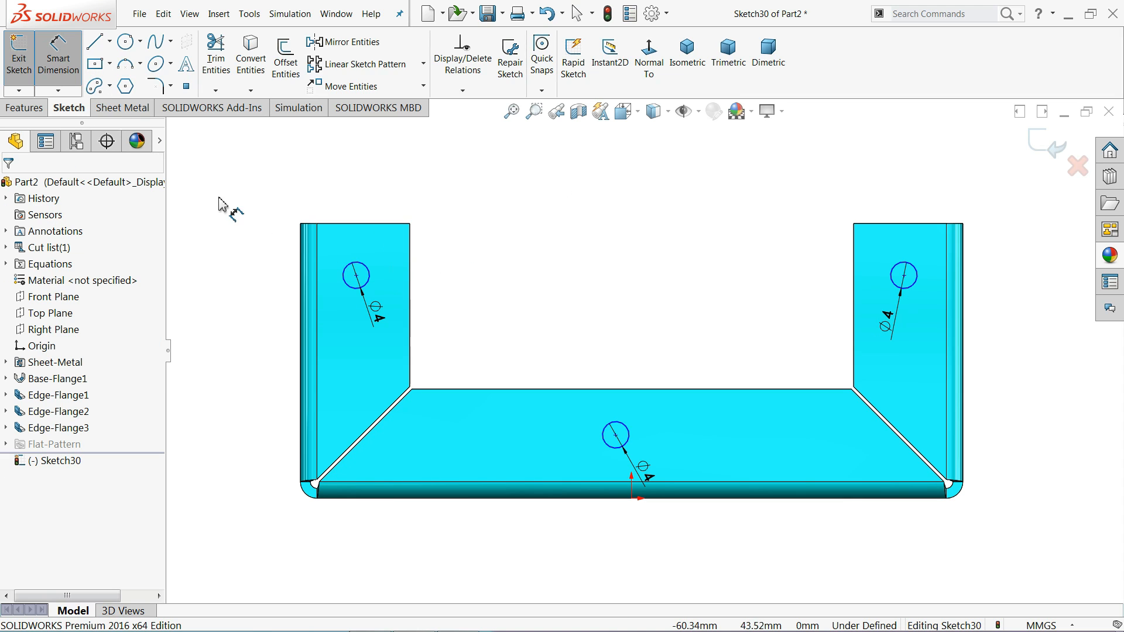
{"action": "left_click", "coordinate": [357, 276]}
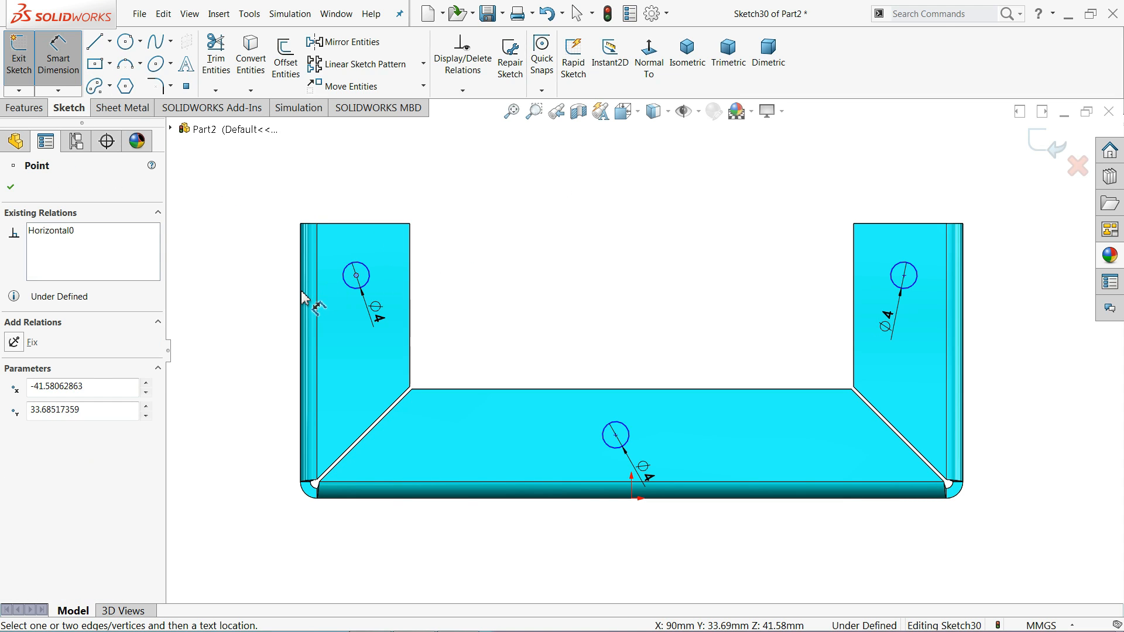
{"action": "left_click", "coordinate": [302, 298]}
{"action": "left_click", "coordinate": [321, 179]}
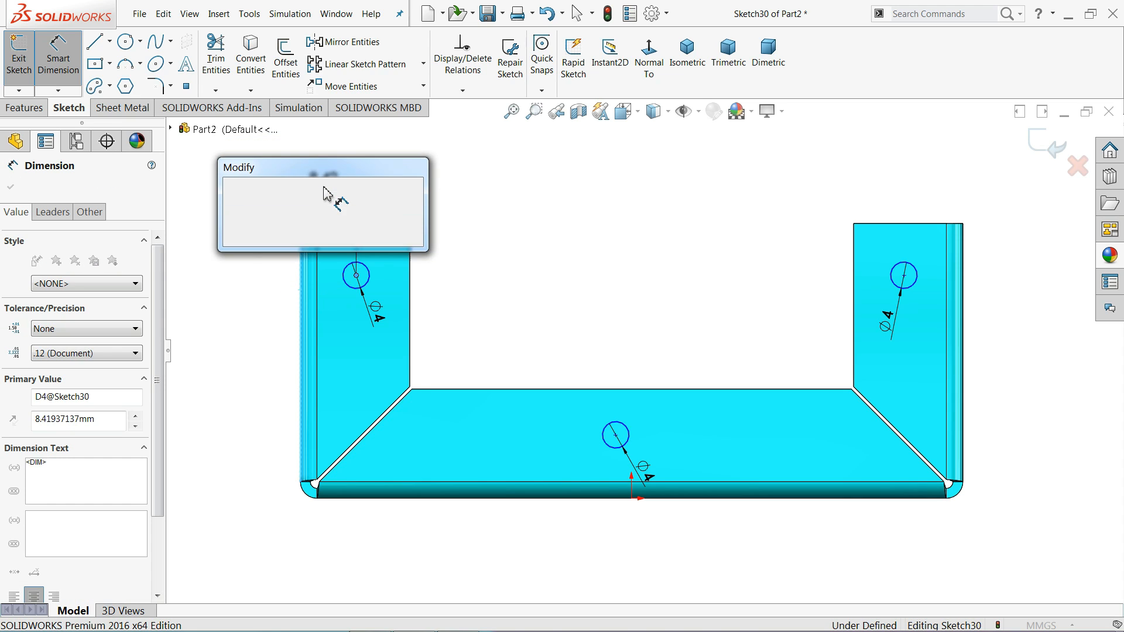
{"action": "type", "text": "9"}
{"action": "key", "text": "Return"}
Step: Dimension the left side flange circle 10 mm below the flange's upper edge
{"action": "left_click", "coordinate": [370, 284]}
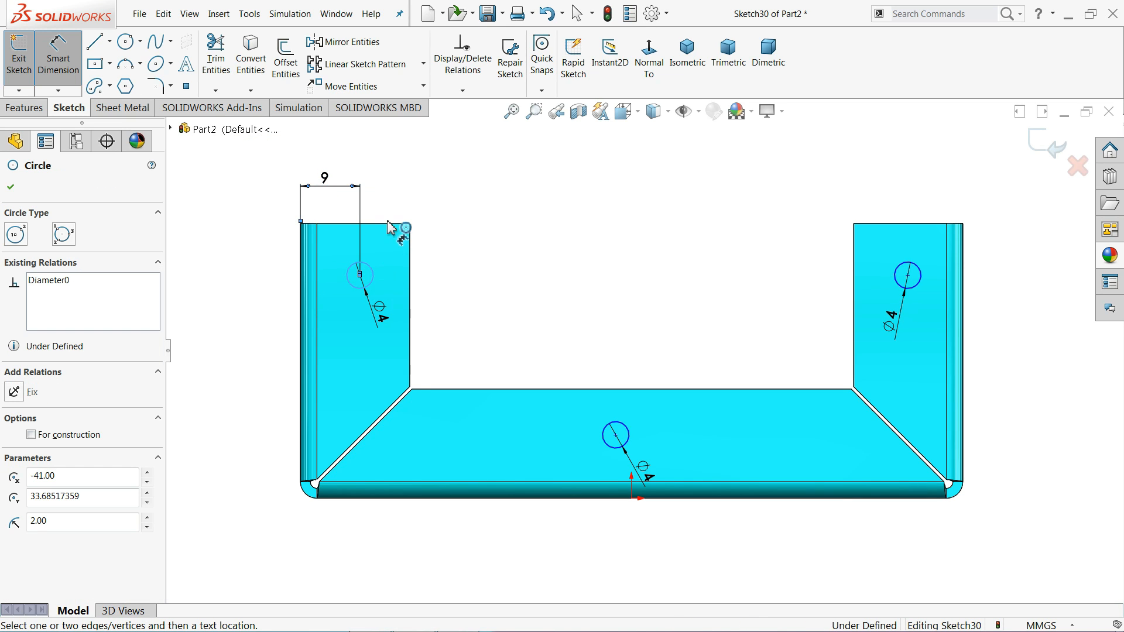
{"action": "left_click", "coordinate": [390, 225]}
{"action": "left_click", "coordinate": [458, 242]}
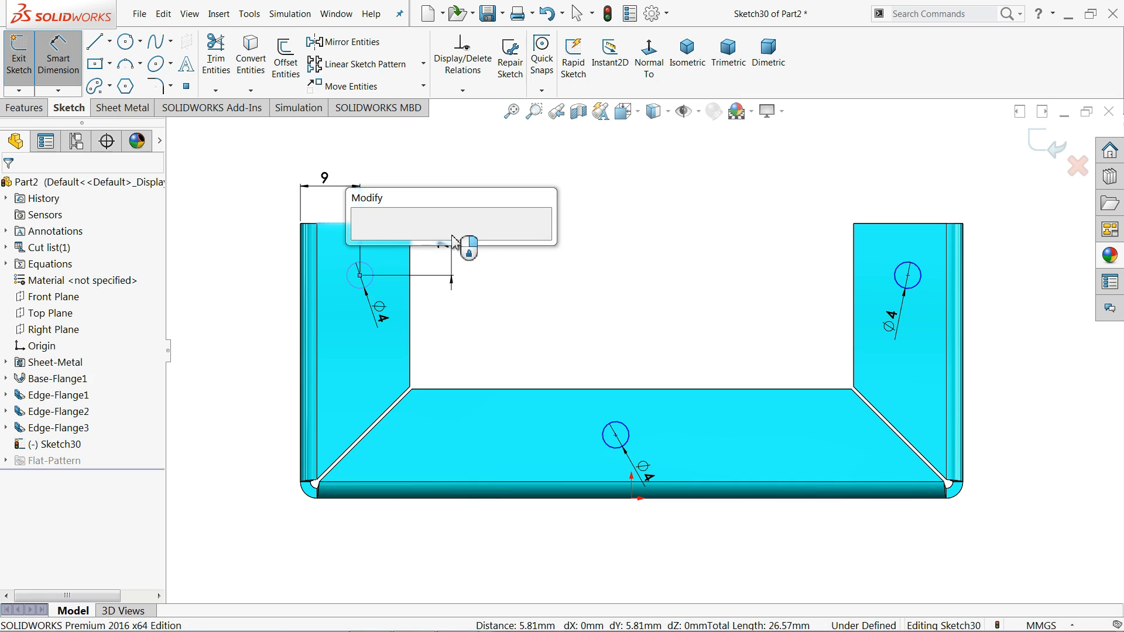
{"action": "type", "text": "10"}
{"action": "key", "text": "Return"}
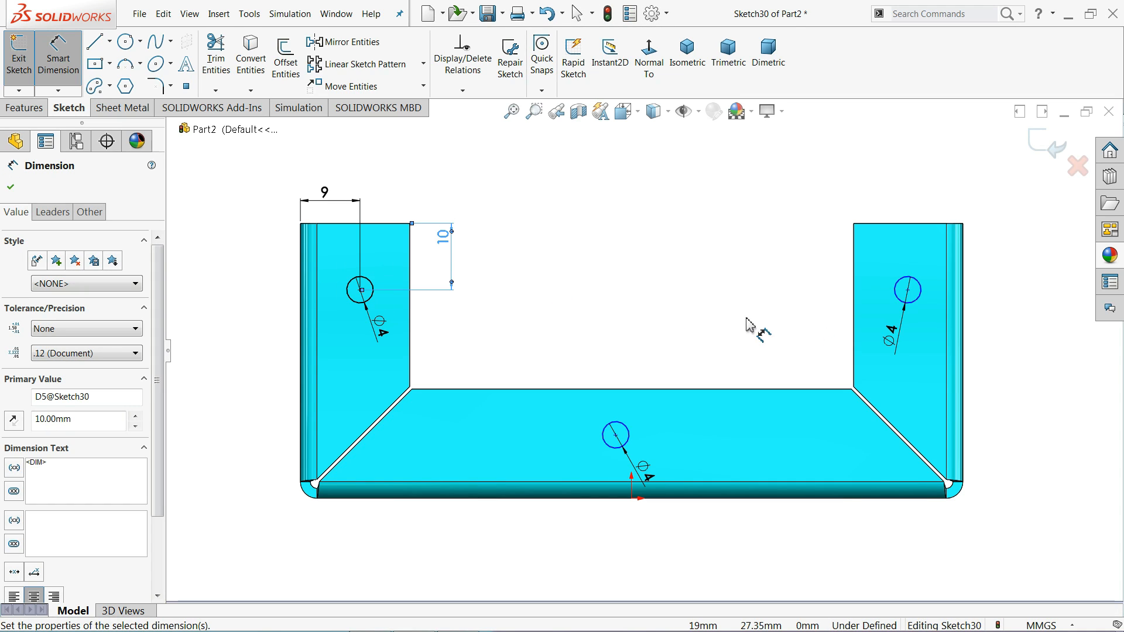
Step: Dimension the right side flange circle's centre 9 mm from the outer side wall edge
{"action": "left_click", "coordinate": [912, 306]}
{"action": "left_click", "coordinate": [963, 306]}
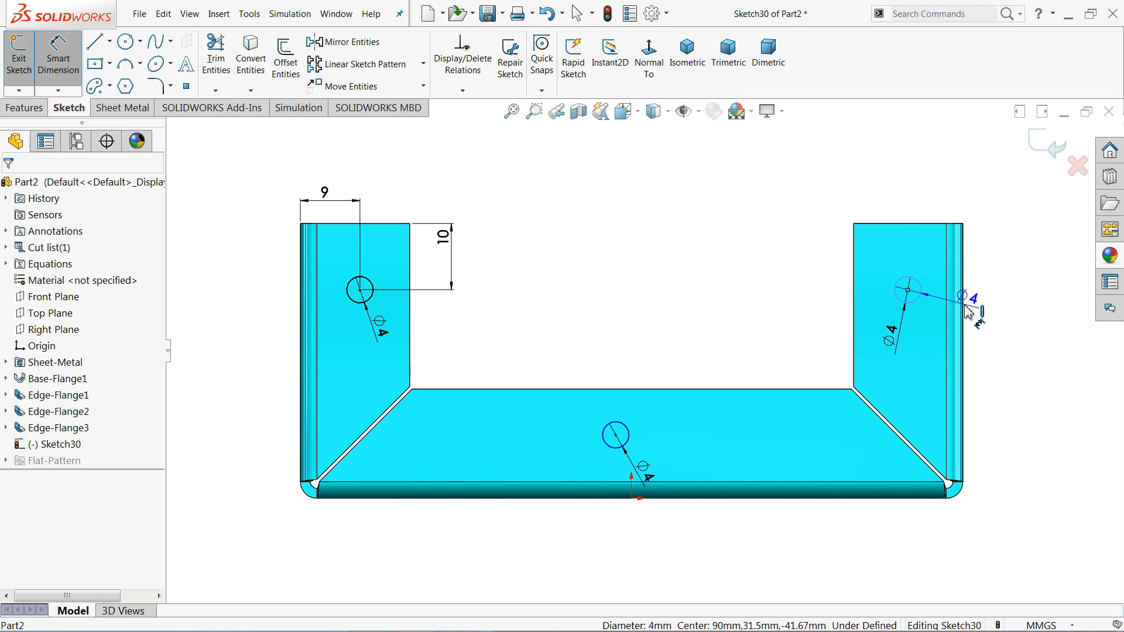
{"action": "left_click", "coordinate": [941, 203]}
{"action": "type", "text": "9"}
{"action": "key", "text": "Return"}
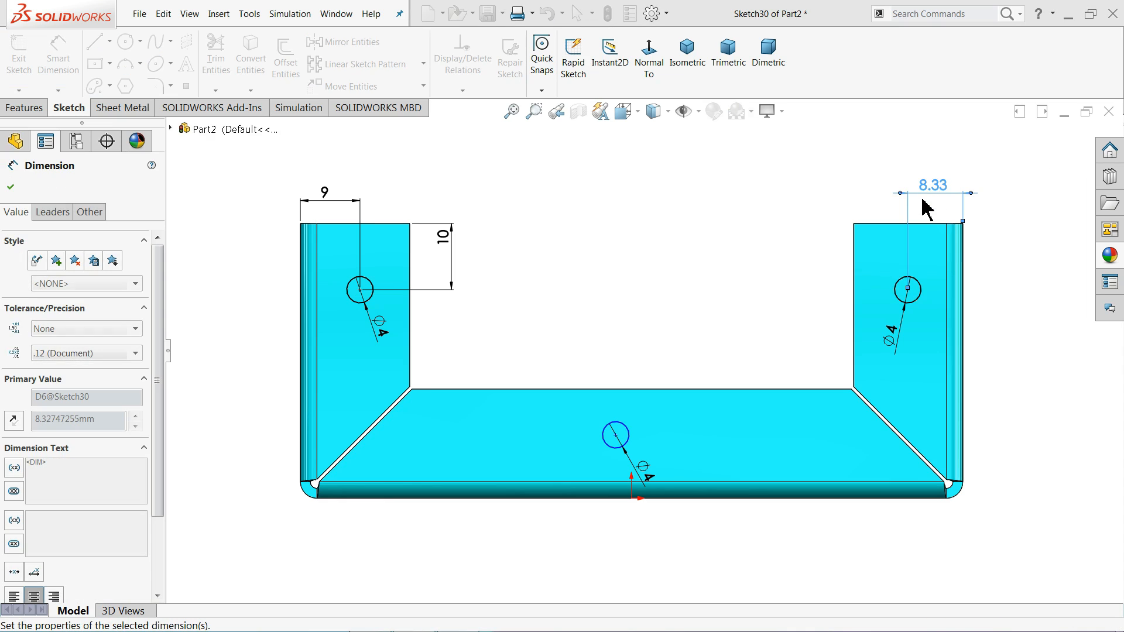
Step: Dimension the base flange circle's centre 9 mm above the origin and end the dimensioning command
{"action": "left_click", "coordinate": [617, 436]}
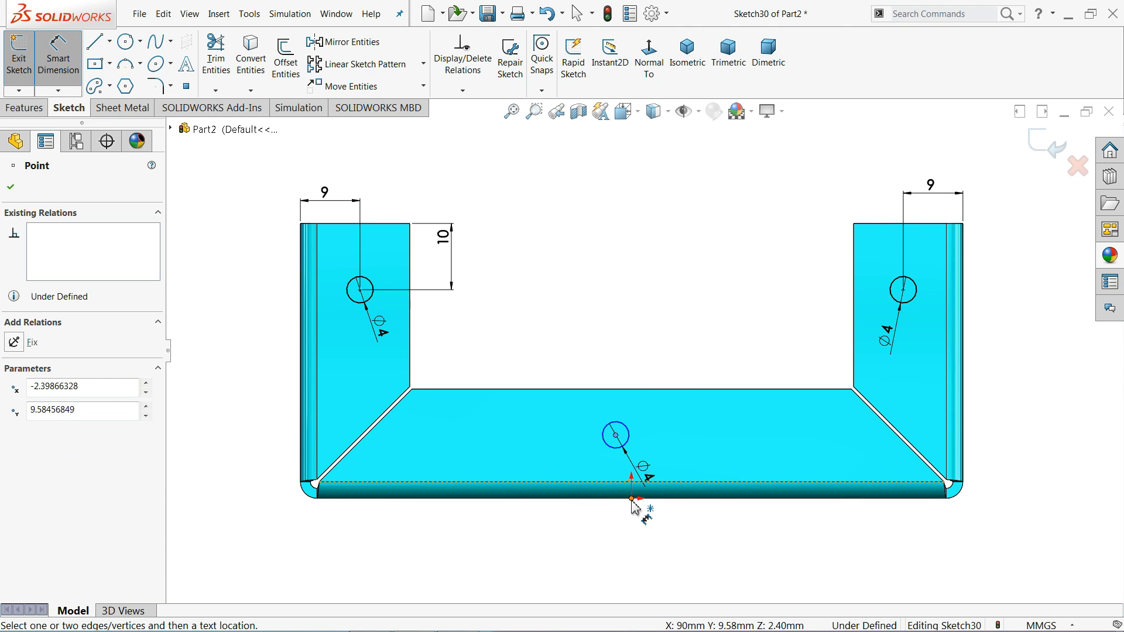
{"action": "left_click", "coordinate": [632, 500]}
{"action": "left_click", "coordinate": [545, 477]}
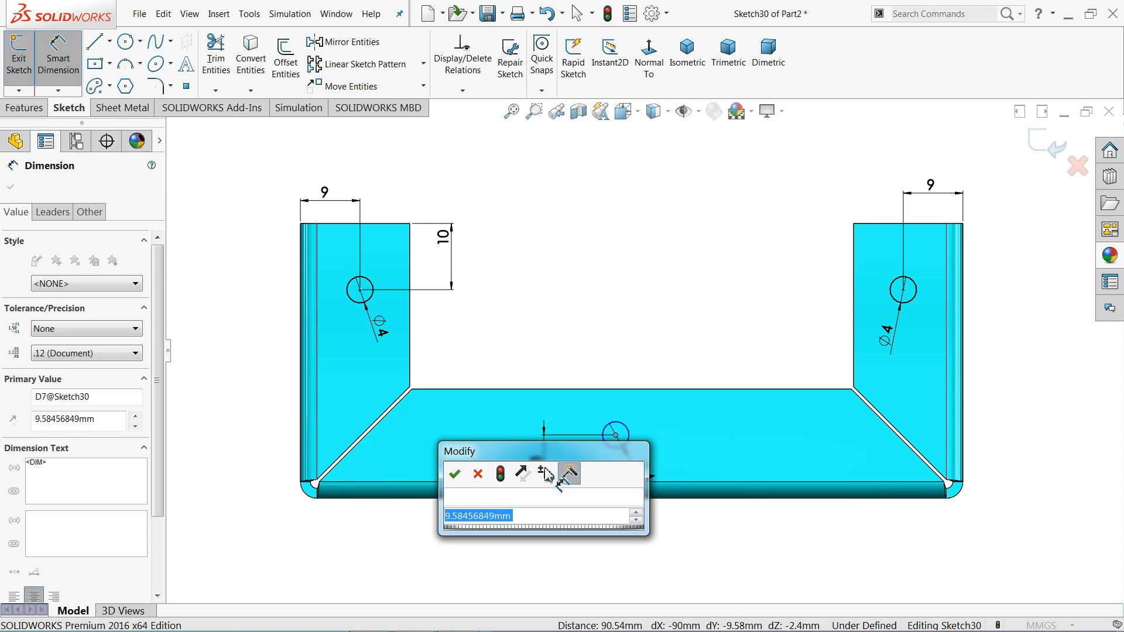
{"action": "type", "text": "9"}
{"action": "key", "text": "Return"}
{"action": "right_click", "coordinate": [596, 253]}
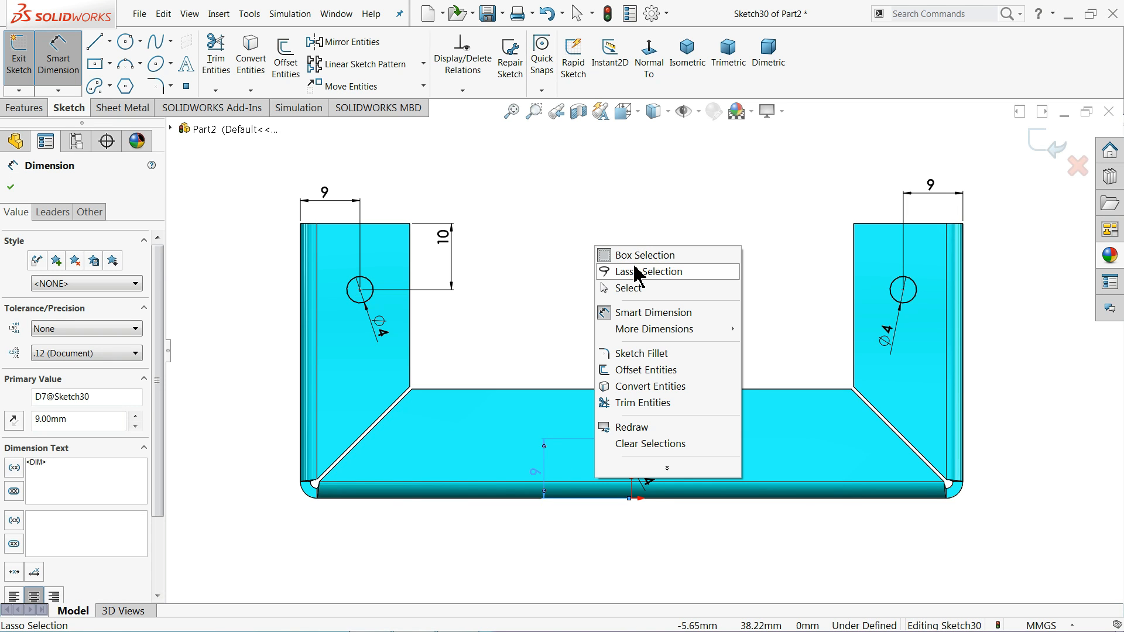
{"action": "left_click", "coordinate": [633, 289]}
Step: Add a vertical relation between the base flange circle's centre and the origin
{"action": "scroll", "coordinate": [633, 475], "scroll_direction": "down", "scroll_amount": 3}
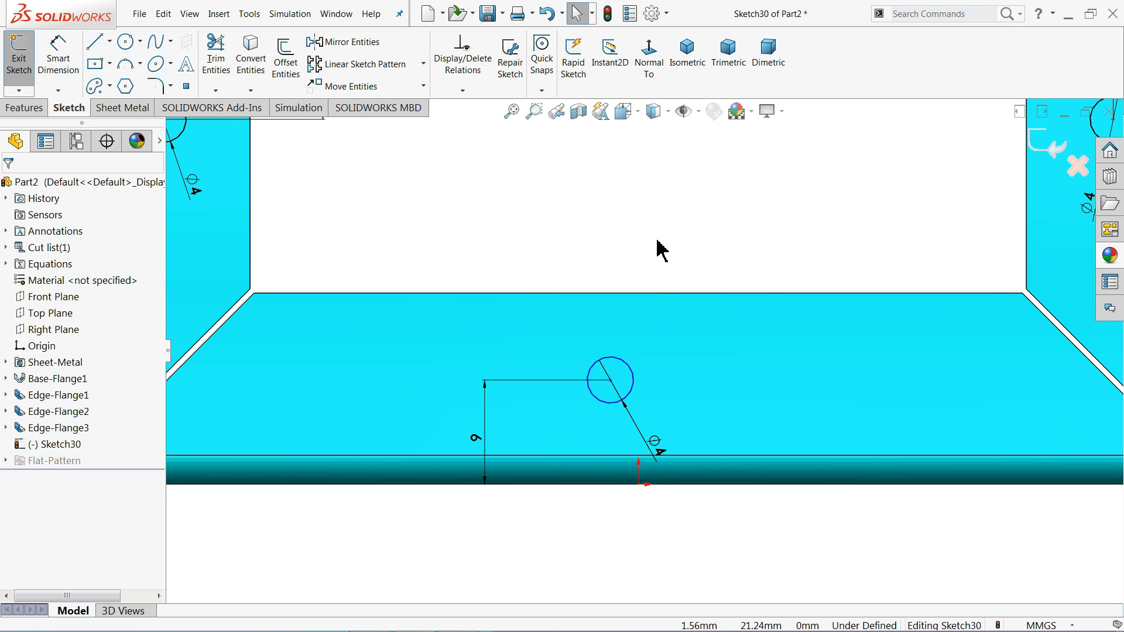
{"action": "left_click", "coordinate": [610, 380]}
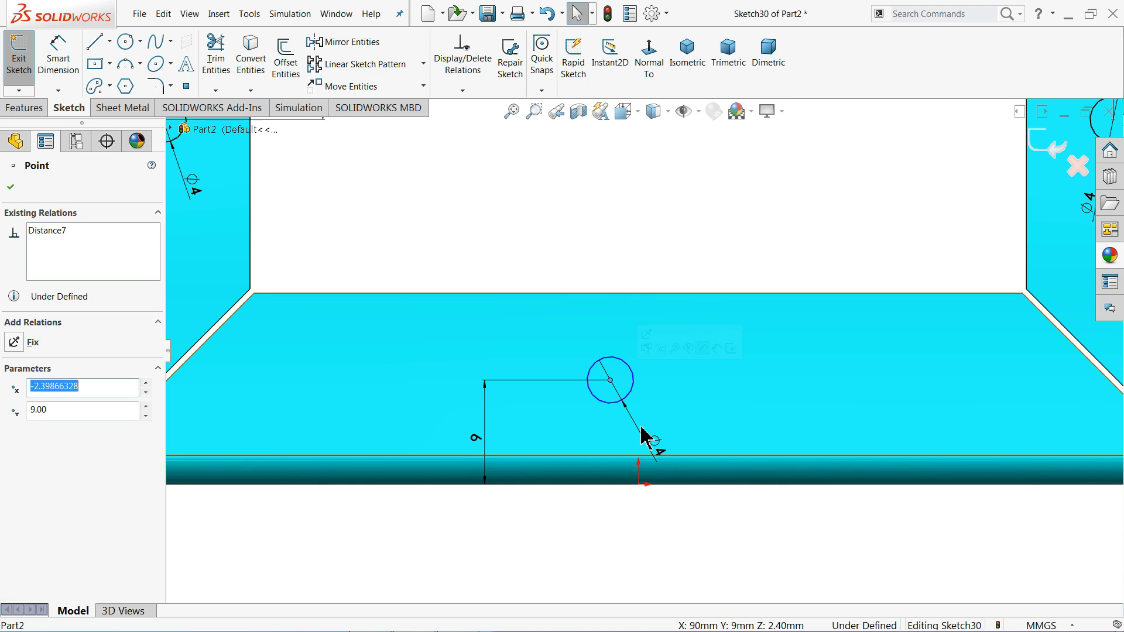
{"action": "left_click", "coordinate": [638, 485], "text": "ctrl"}
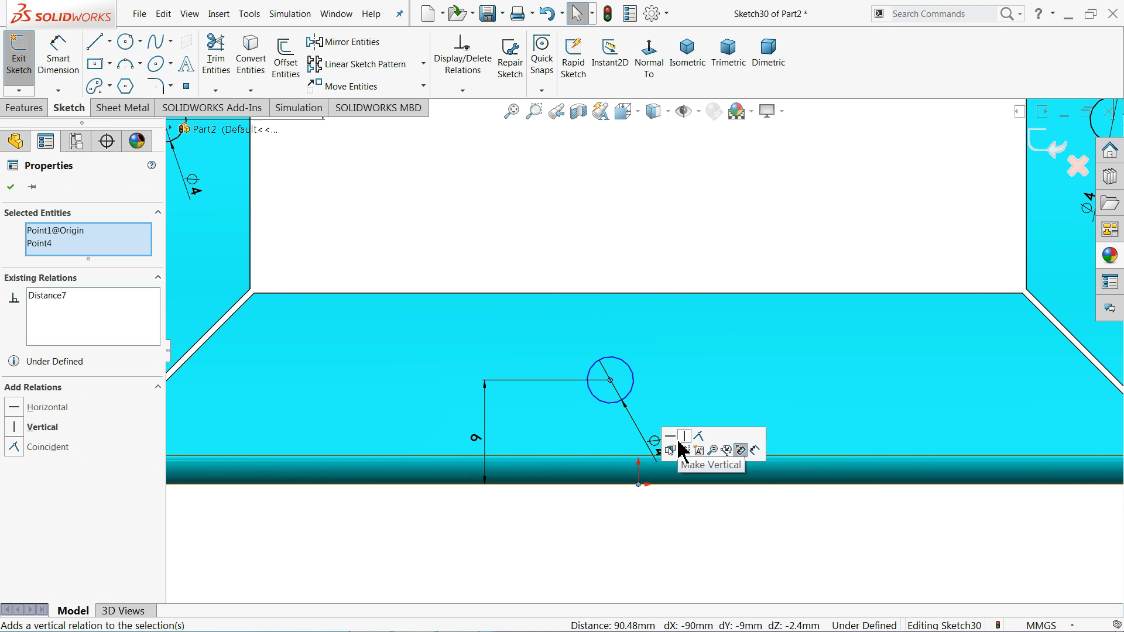
{"action": "left_click", "coordinate": [686, 439]}
{"action": "left_click", "coordinate": [623, 258]}
{"action": "key", "text": "f"}
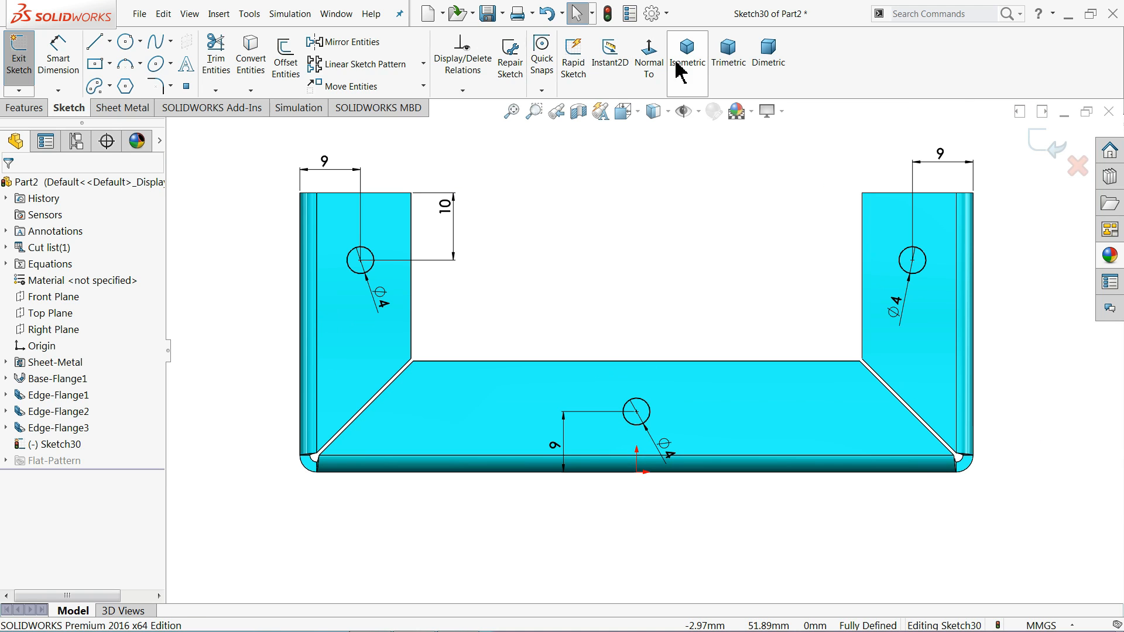
Step: Cut the three circles with an Extruded Cut set to Up To Surface, ending at the opposite end's base flange face
{"action": "left_click", "coordinate": [686, 48]}
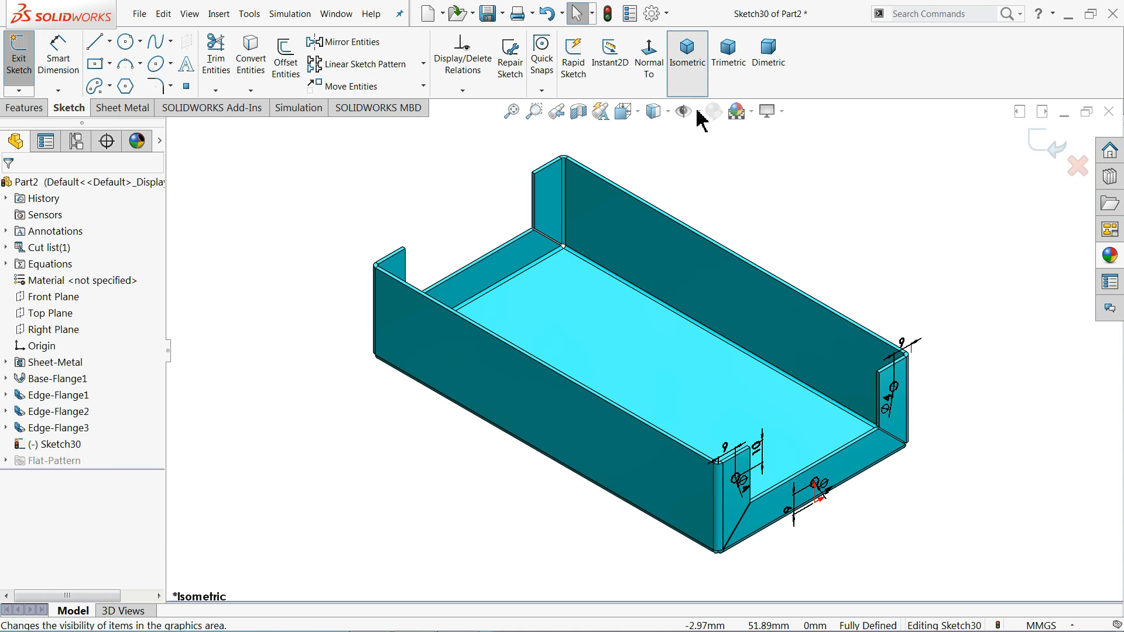
{"action": "left_click", "coordinate": [138, 112]}
{"action": "left_click", "coordinate": [452, 43]}
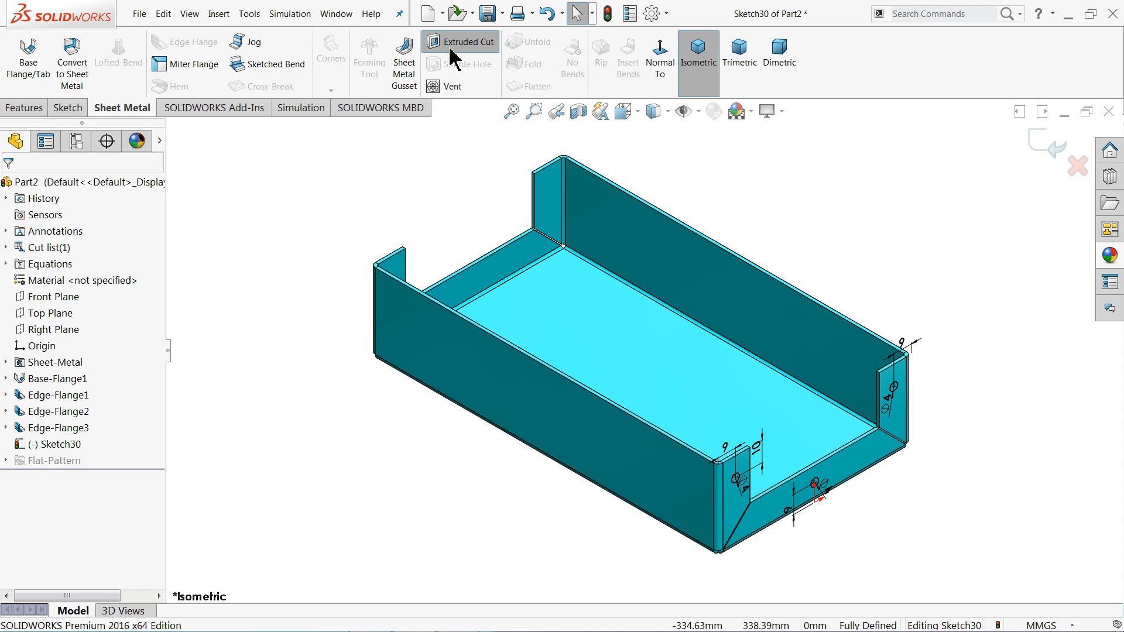
{"action": "left_click", "coordinate": [73, 280]}
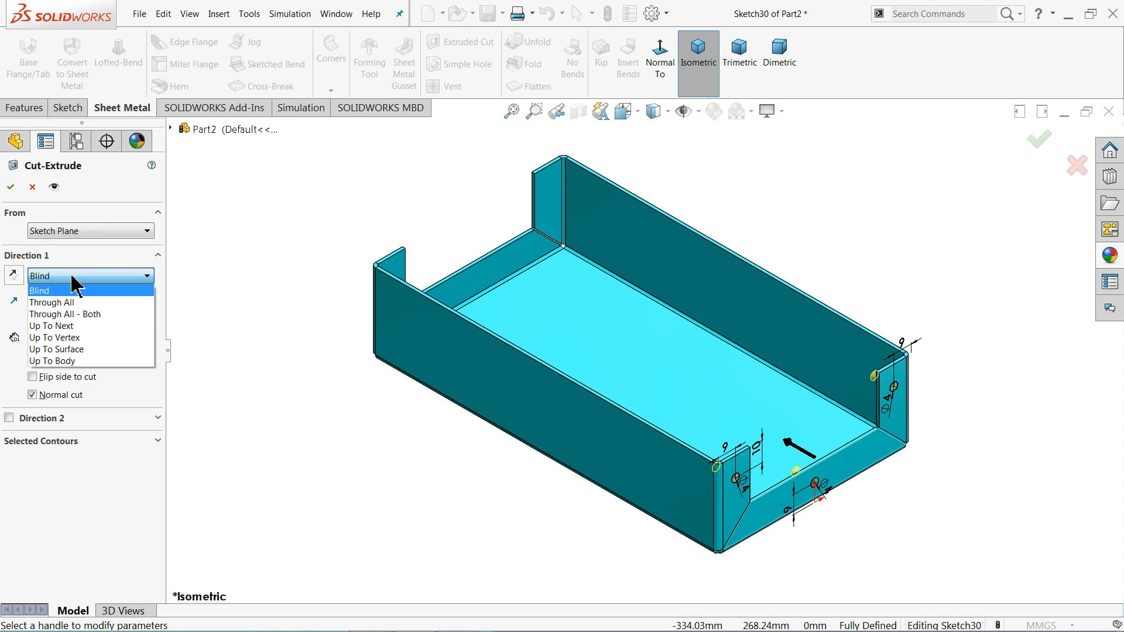
{"action": "left_click", "coordinate": [68, 350]}
{"action": "middle_click_drag", "start_coordinate": [273, 336], "coordinate": [410, 393]}
{"action": "left_click", "coordinate": [507, 378]}
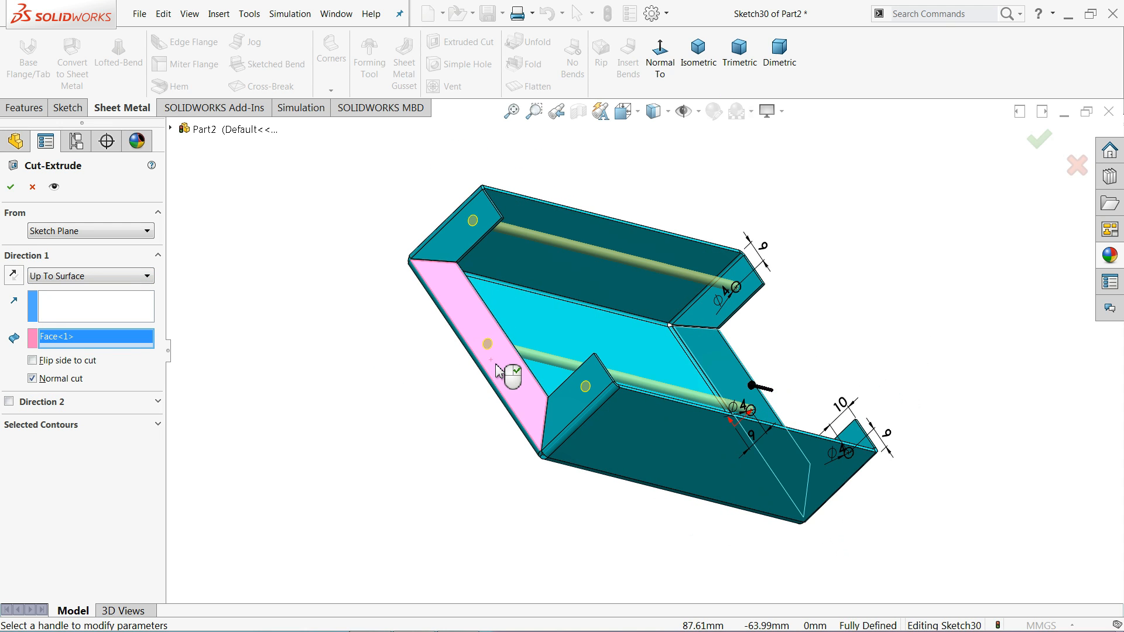
{"action": "middle_click_drag", "start_coordinate": [510, 376], "coordinate": [372, 321]}
{"action": "scroll", "coordinate": [492, 375], "scroll_direction": "down", "scroll_amount": 2}
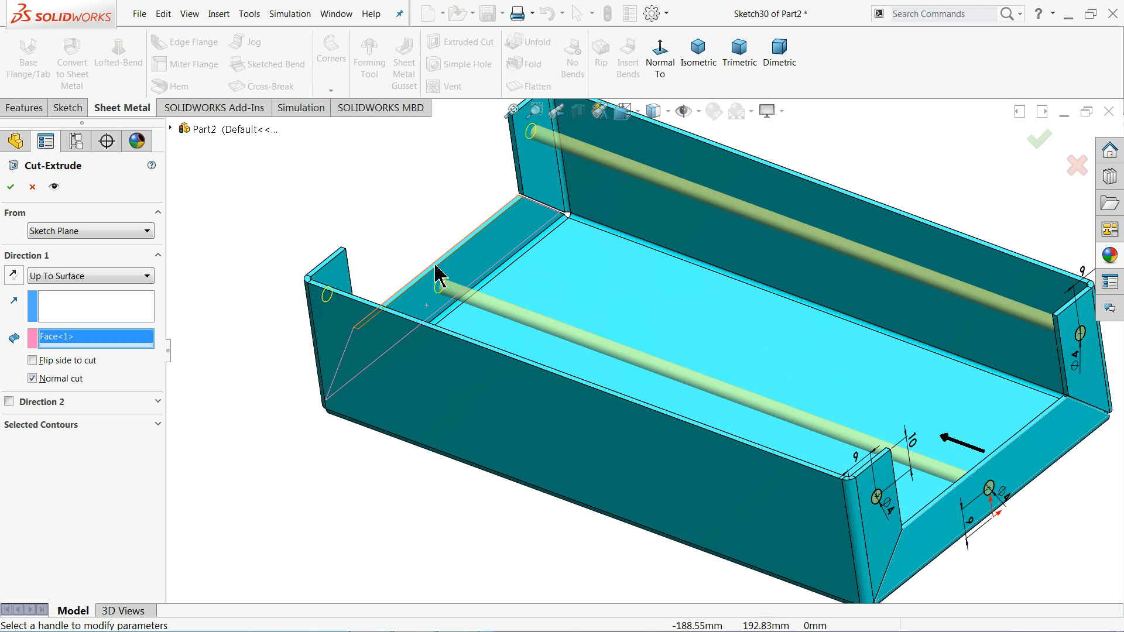
{"action": "left_click", "coordinate": [11, 188]}
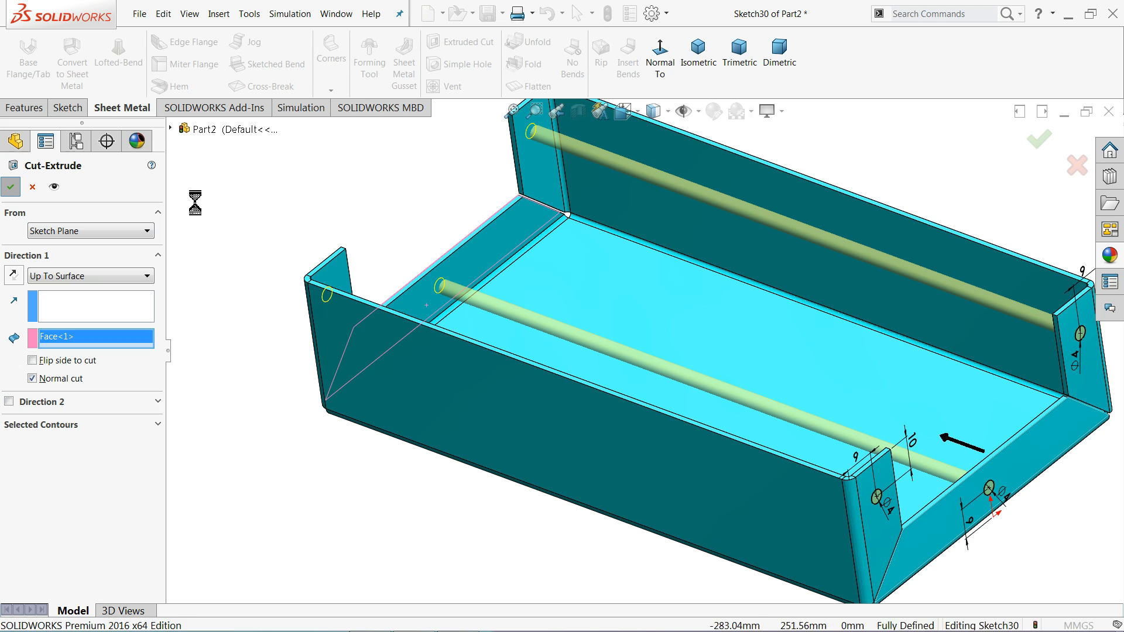
Step: Inspect the cut holes, and switch to Windows Photo Viewer to examine the cutout dimensions on the reference drawing
{"action": "scroll", "coordinate": [372, 314], "scroll_direction": "up", "scroll_amount": 3}
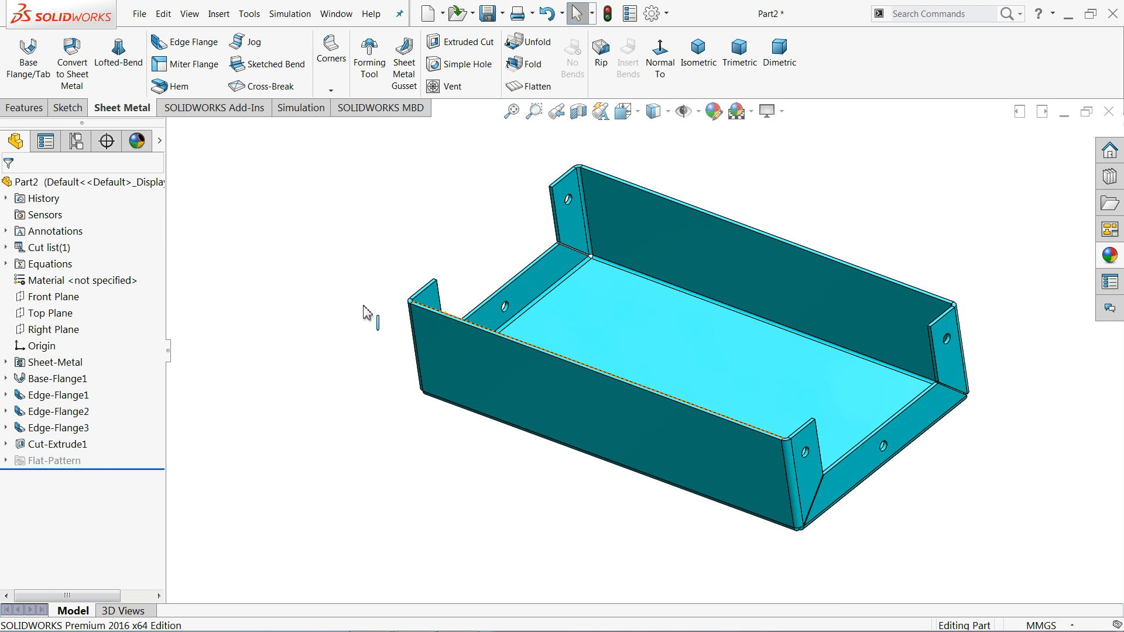
{"action": "mouse_move", "coordinate": [372, 314]}
{"action": "middle_mouse_down"}
{"action": "mouse_move", "coordinate": [389, 283]}
{"action": "mouse_move", "coordinate": [390, 307]}
{"action": "middle_mouse_up"}
{"action": "scroll", "coordinate": [564, 379], "scroll_direction": "up", "scroll_amount": 2}
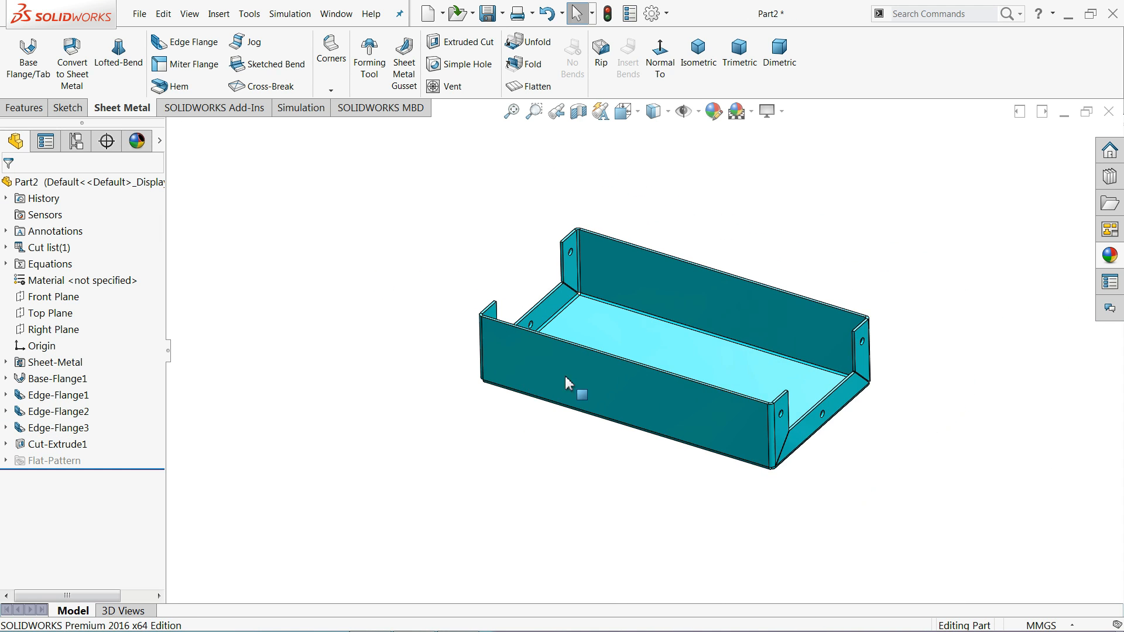
{"action": "scroll", "coordinate": [728, 358], "scroll_direction": "down", "scroll_amount": 3}
{"action": "mouse_move", "coordinate": [513, 631]}
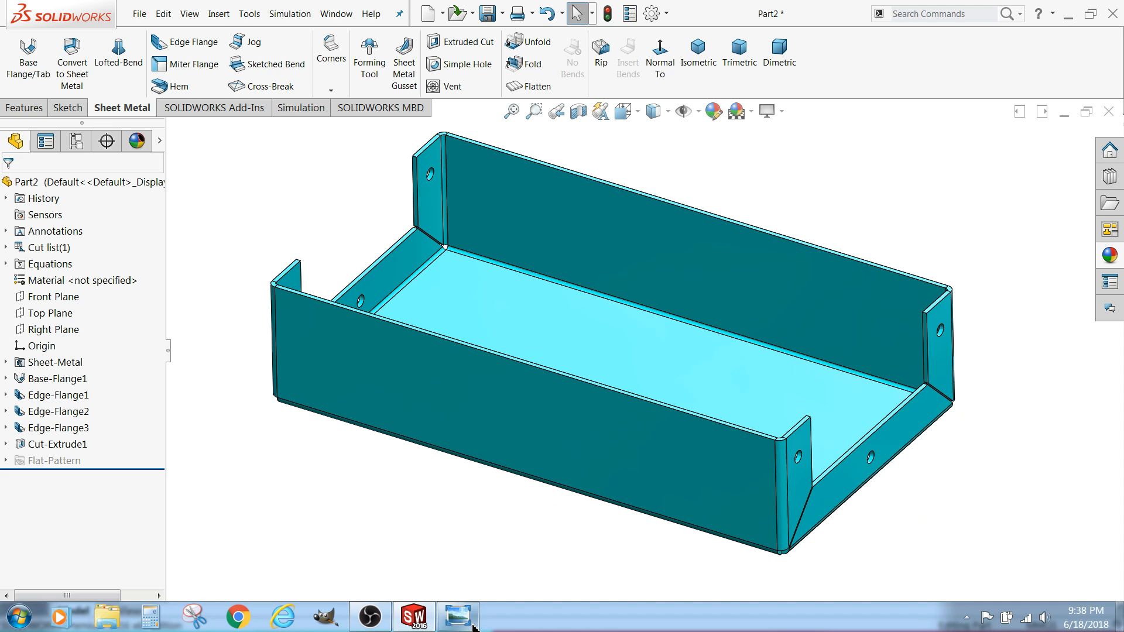
{"action": "left_click", "coordinate": [472, 624]}
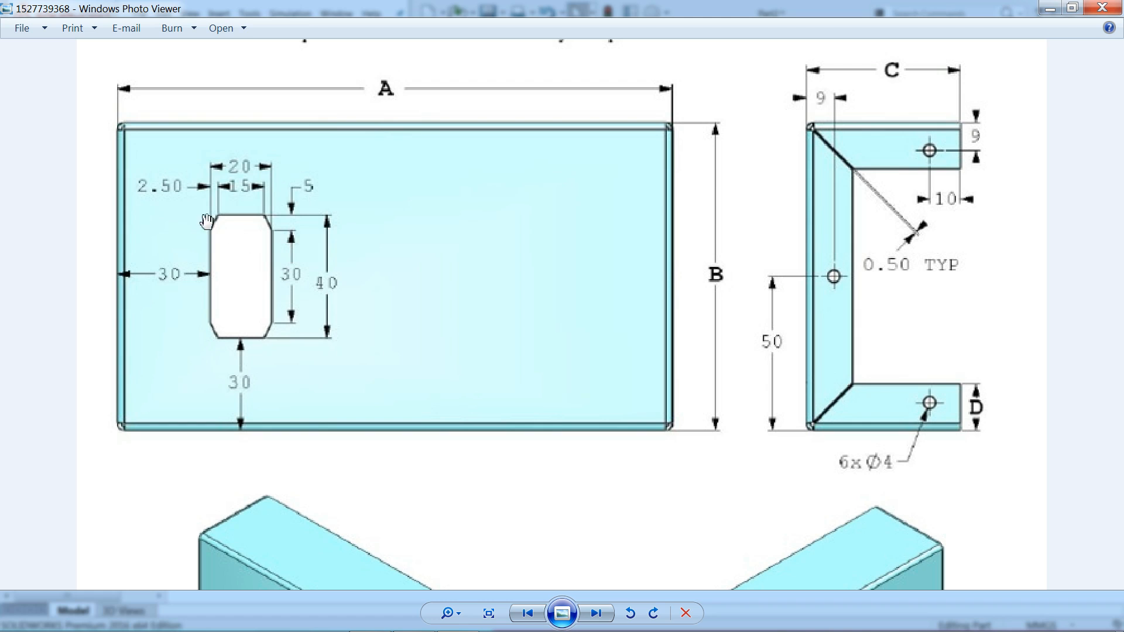
{"action": "left_click", "coordinate": [1048, 12]}
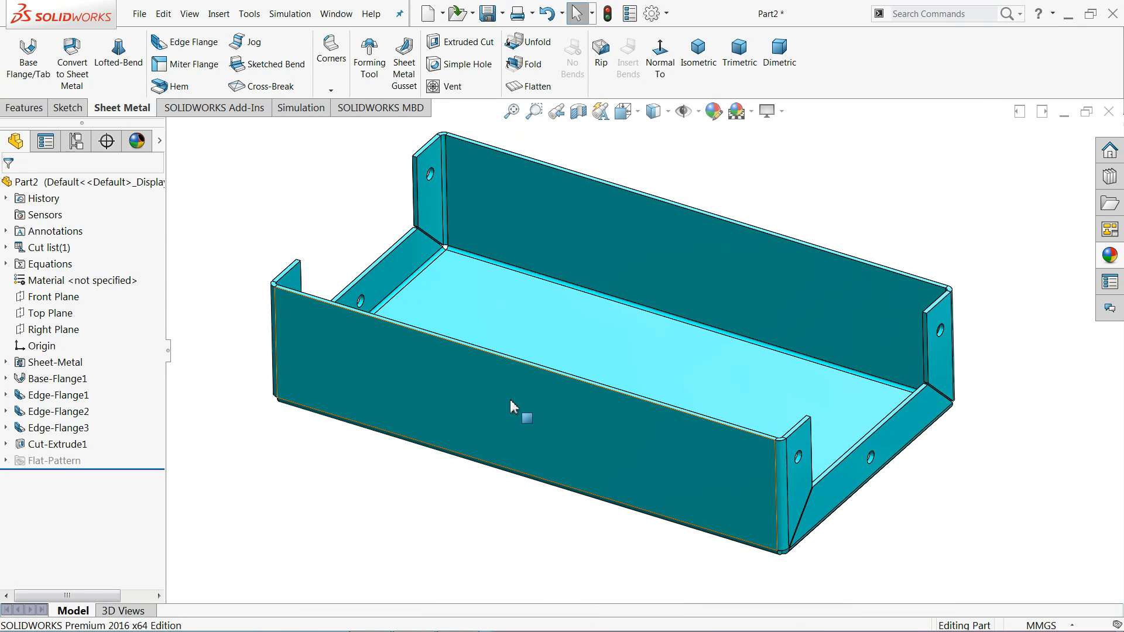
Step: Start a sketch on the outer bottom face of the base flange and view it face-on
{"action": "middle_click_drag", "start_coordinate": [557, 264], "coordinate": [495, 392]}
{"action": "left_click", "coordinate": [494, 391]}
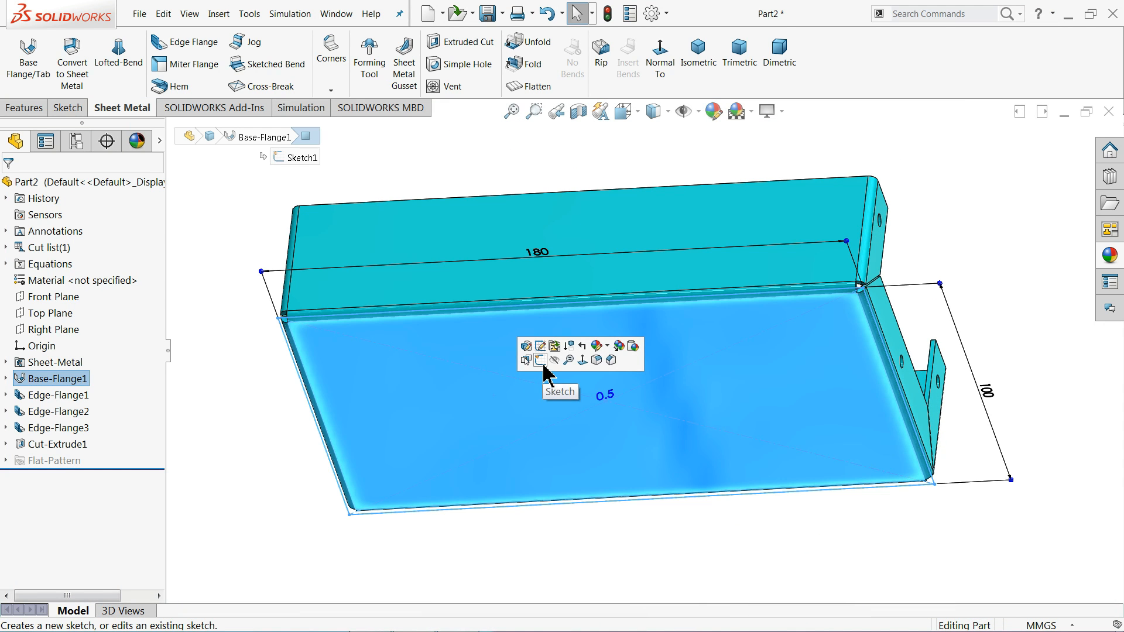
{"action": "left_click", "coordinate": [529, 361]}
{"action": "left_click", "coordinate": [649, 70]}
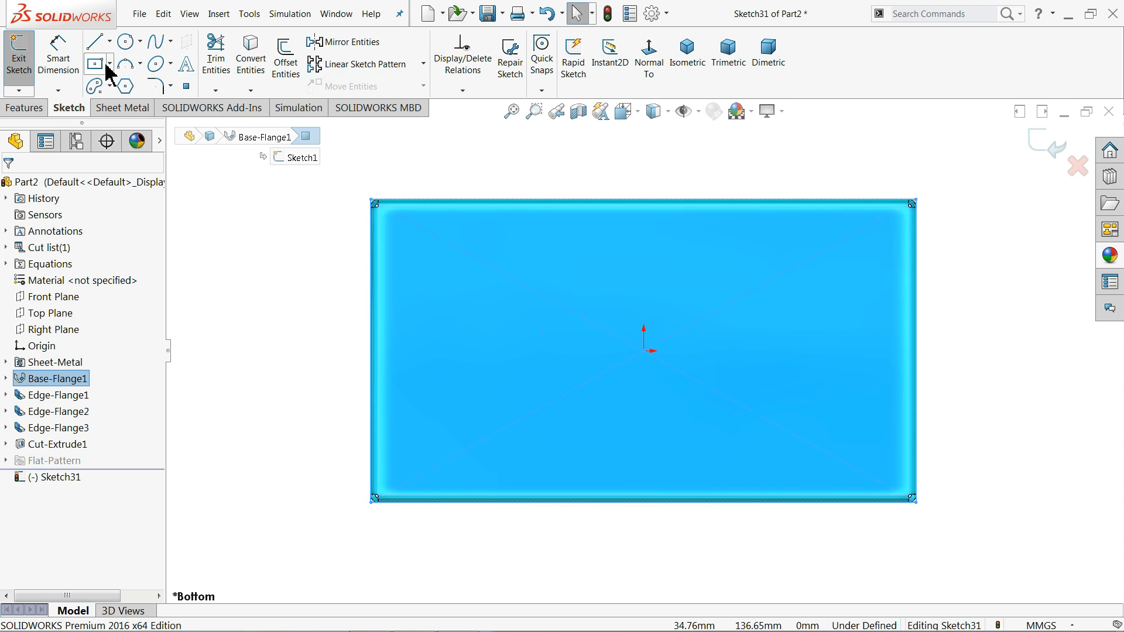
Step: Draw a centre rectangle 40 mm high and 20 mm wide on the face, left of the origin
{"action": "left_click", "coordinate": [94, 64]}
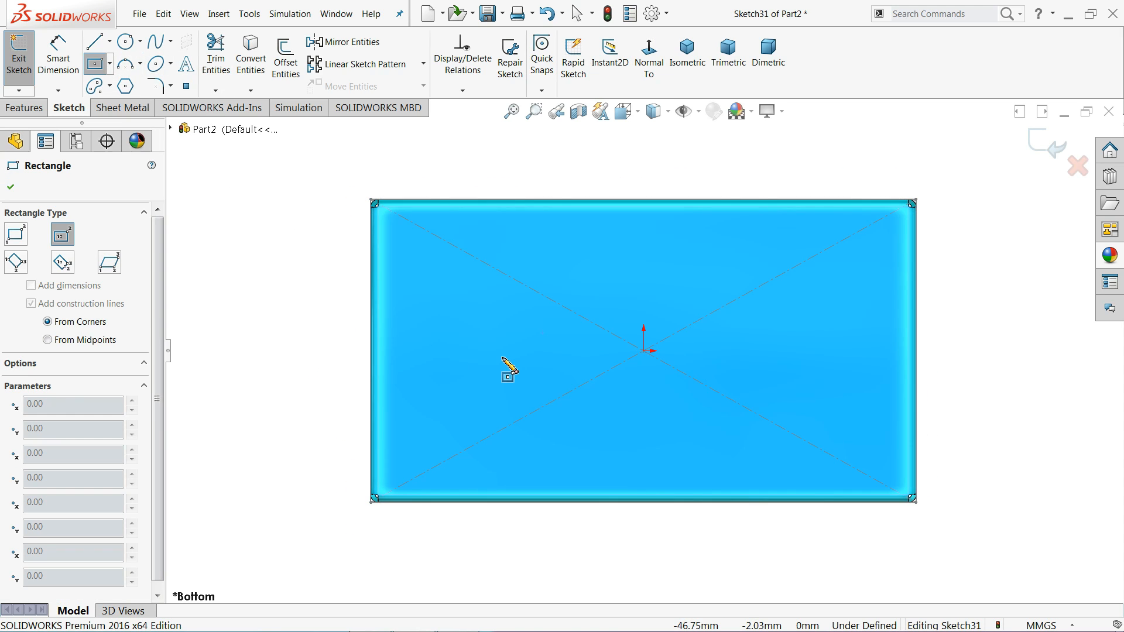
{"action": "left_click", "coordinate": [503, 358]}
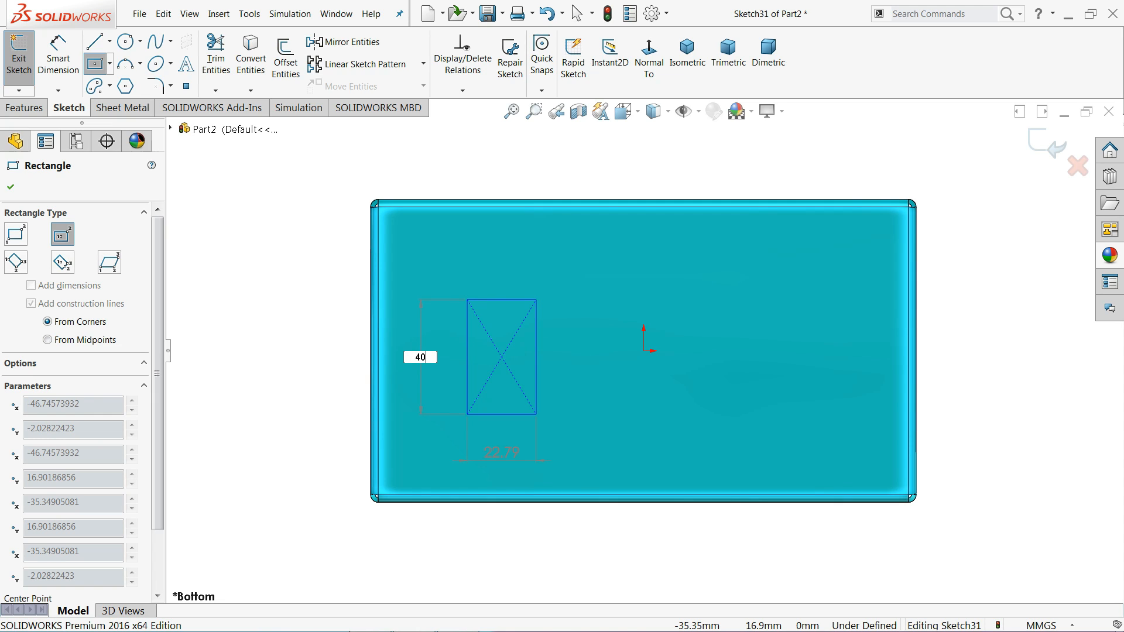
{"action": "type", "text": "40"}
{"action": "key", "text": "Tab"}
{"action": "key", "text": "Return"}
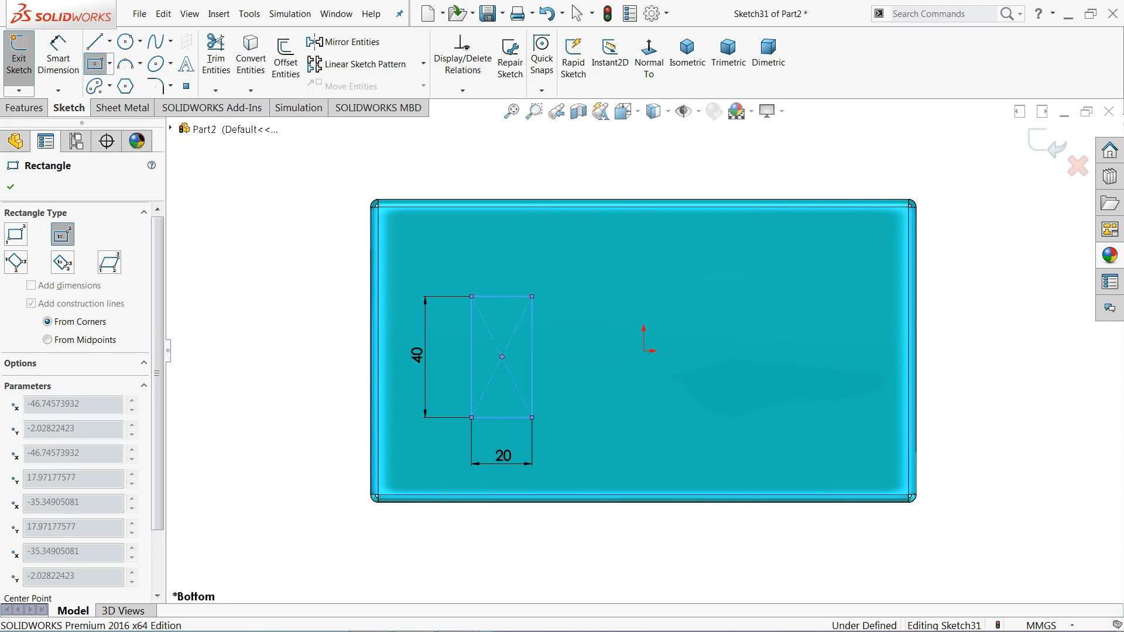
{"action": "key", "text": "Escape"}
Step: Dimension the rectangle's left side 30 mm from the part's left outer edge
{"action": "left_click", "coordinate": [71, 79]}
{"action": "scroll", "coordinate": [459, 352], "scroll_direction": "down", "scroll_amount": 3}
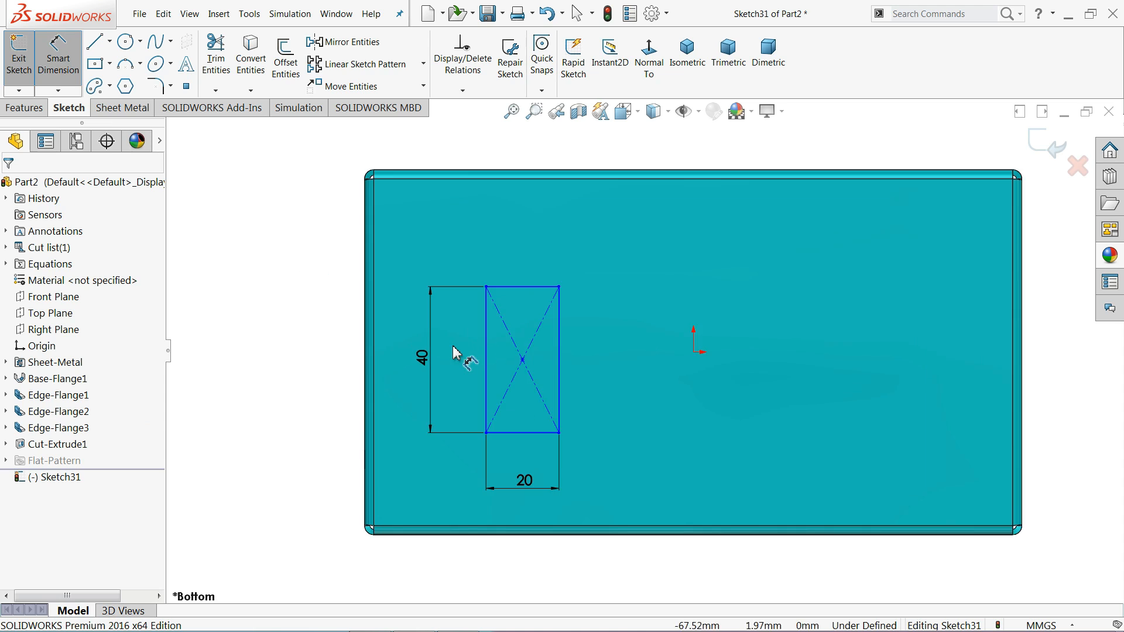
{"action": "left_click", "coordinate": [368, 360]}
{"action": "left_click_drag", "start_coordinate": [364, 356], "coordinate": [357, 362]}
{"action": "left_click", "coordinate": [358, 363]}
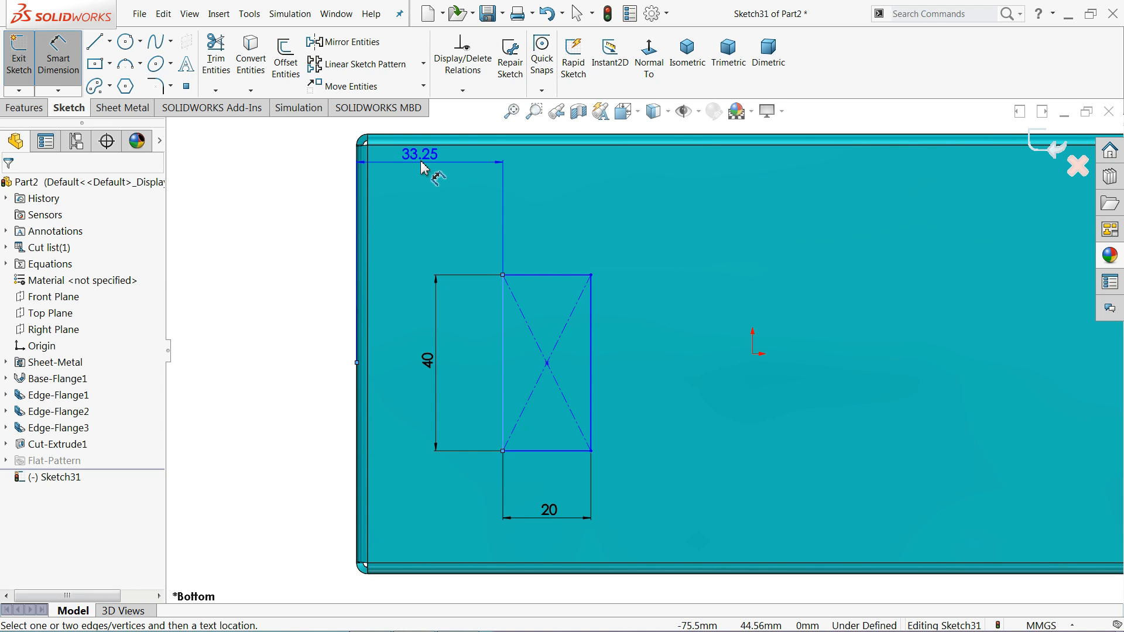
{"action": "left_click", "coordinate": [433, 134]}
{"action": "type", "text": "30"}
{"action": "key", "text": "Return"}
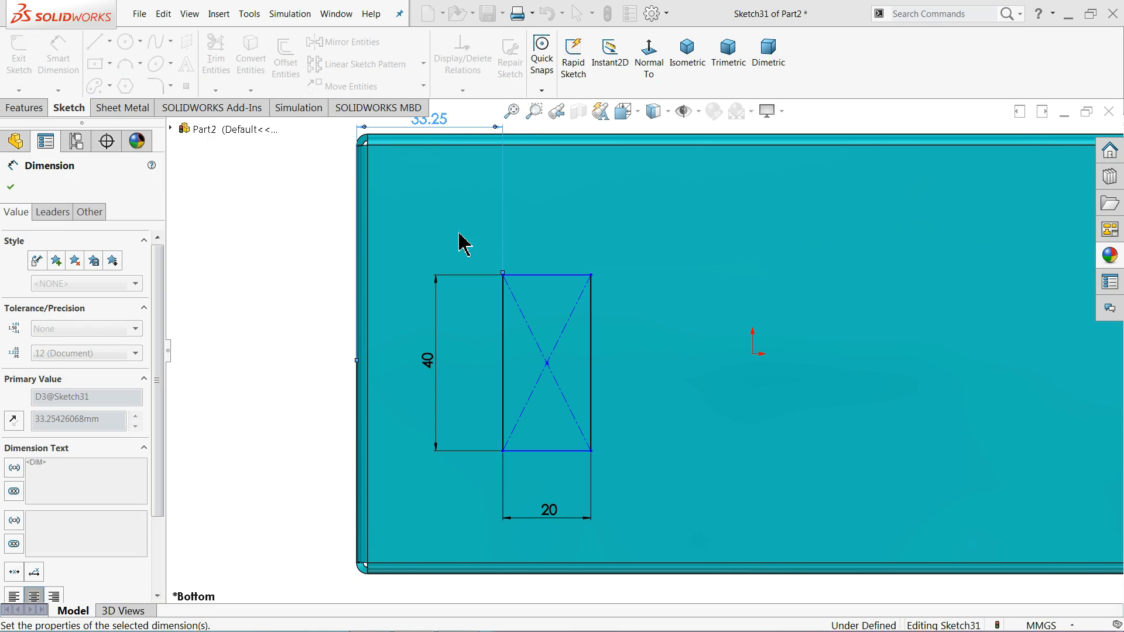
Step: Dimension the rectangle's lower side 30 mm from the part's lower outer edge
{"action": "left_click", "coordinate": [540, 453]}
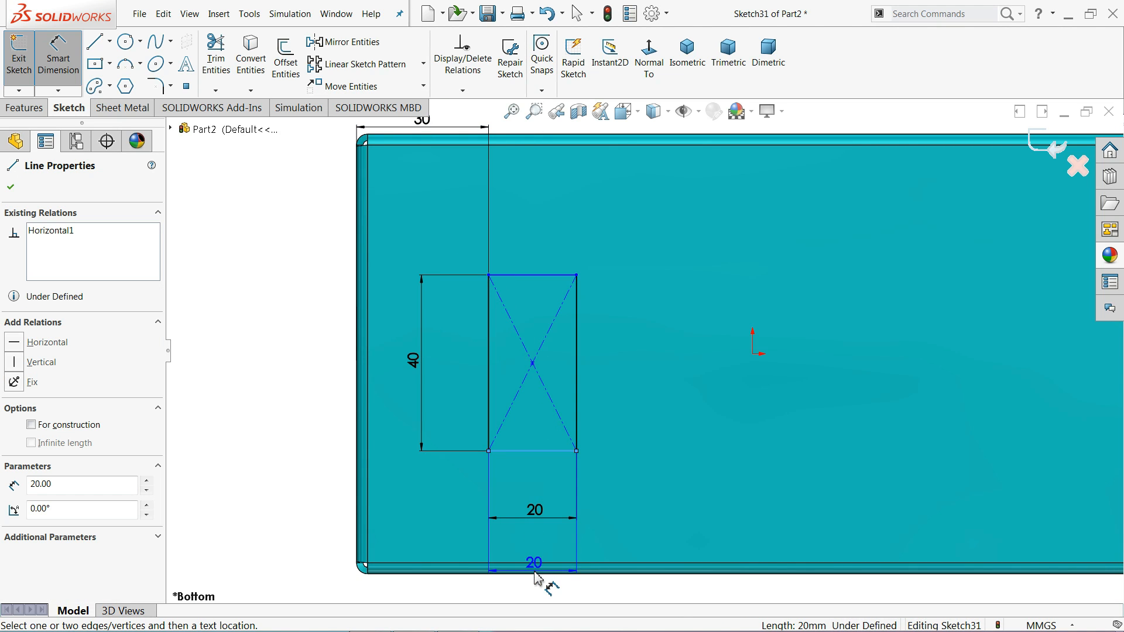
{"action": "left_click", "coordinate": [530, 572]}
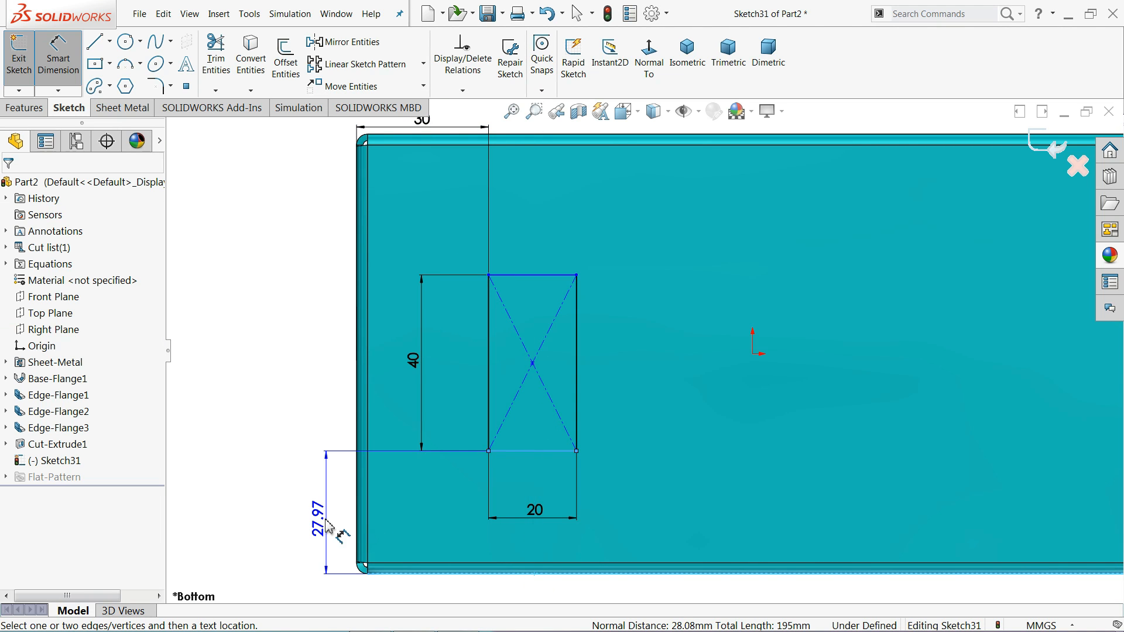
{"action": "left_click", "coordinate": [321, 524]}
{"action": "type", "text": "30"}
{"action": "key", "text": "Return"}
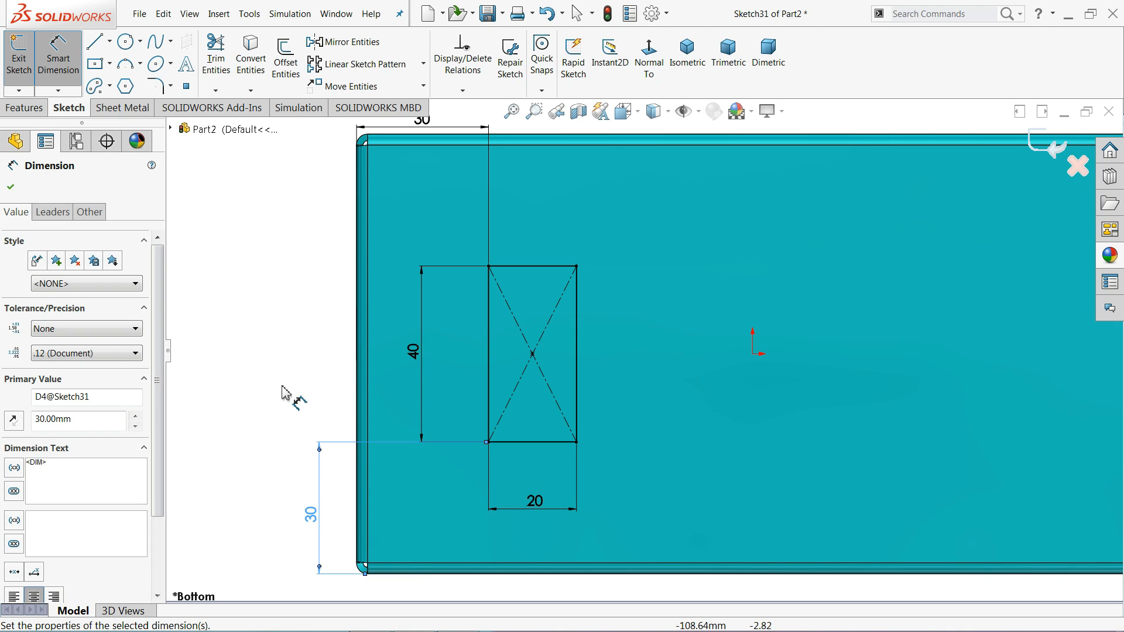
Step: Chamfer the rectangle's upper-left corner with unequal distances, 5 mm along the vertical side and 2.5 mm along the horizontal side
{"action": "left_click", "coordinate": [172, 87]}
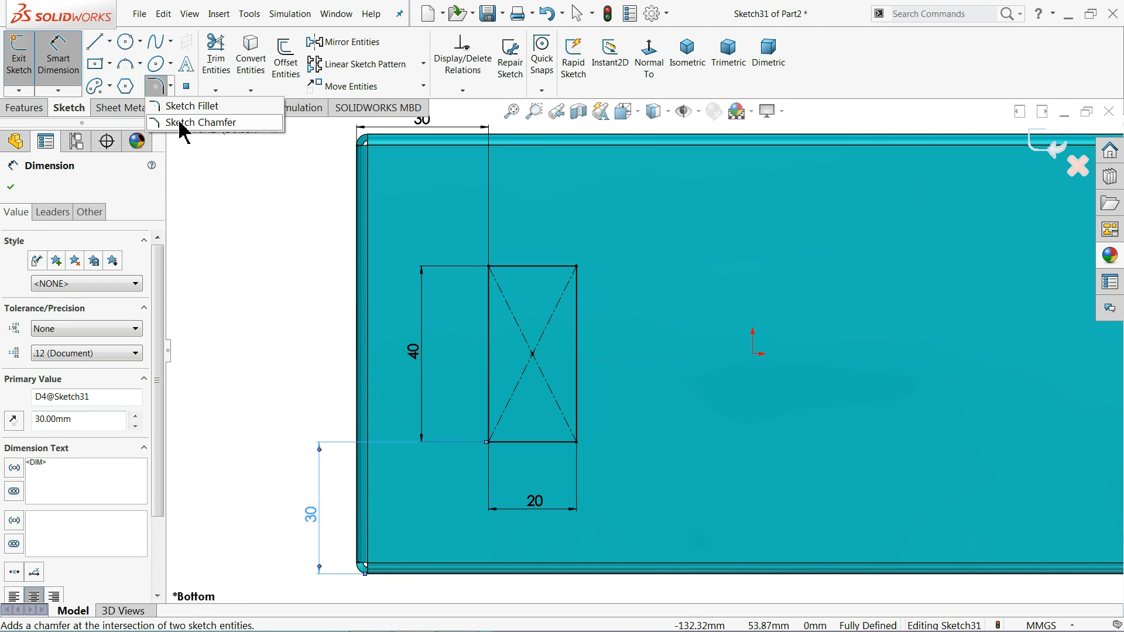
{"action": "left_click", "coordinate": [182, 123]}
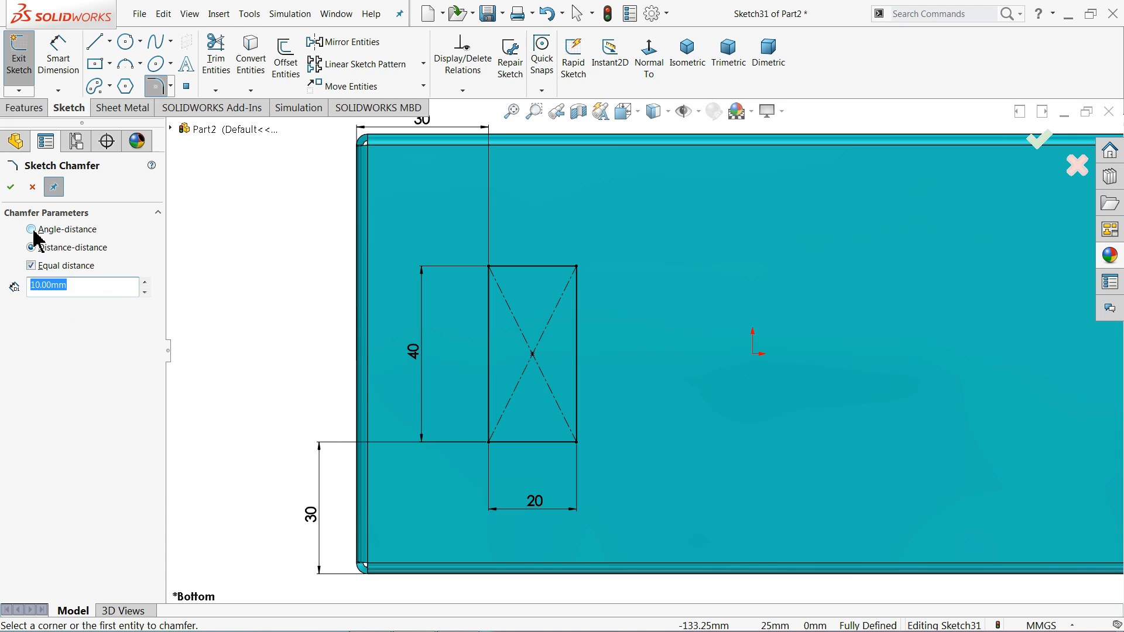
{"action": "left_click", "coordinate": [31, 266]}
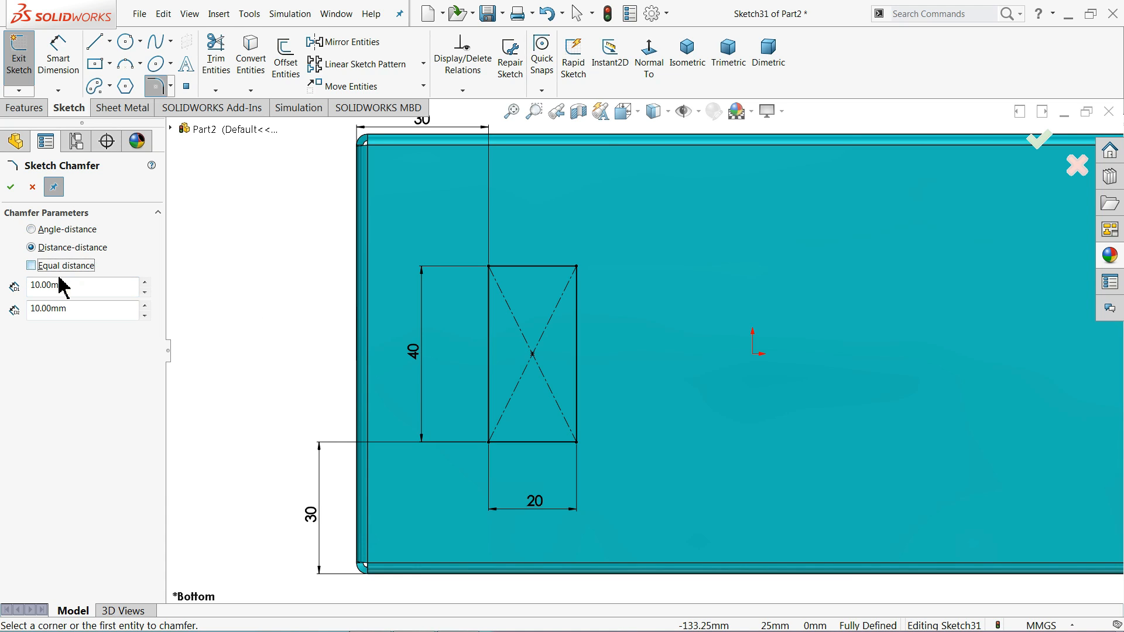
{"action": "left_click_drag", "start_coordinate": [78, 291], "coordinate": [19, 287]}
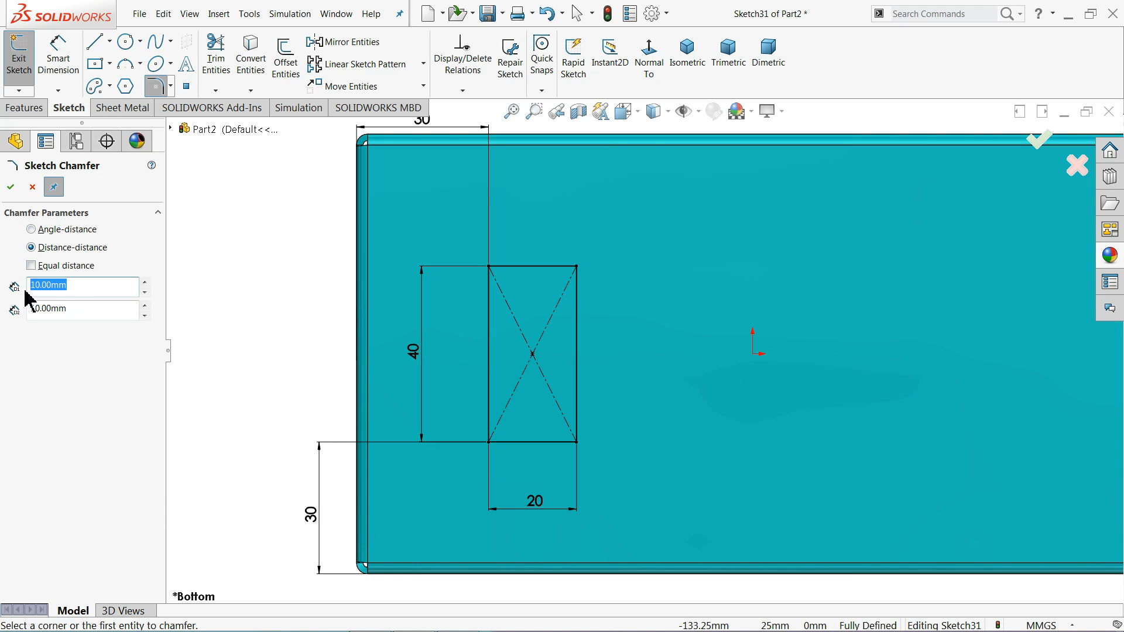
{"action": "type", "text": "2.5"}
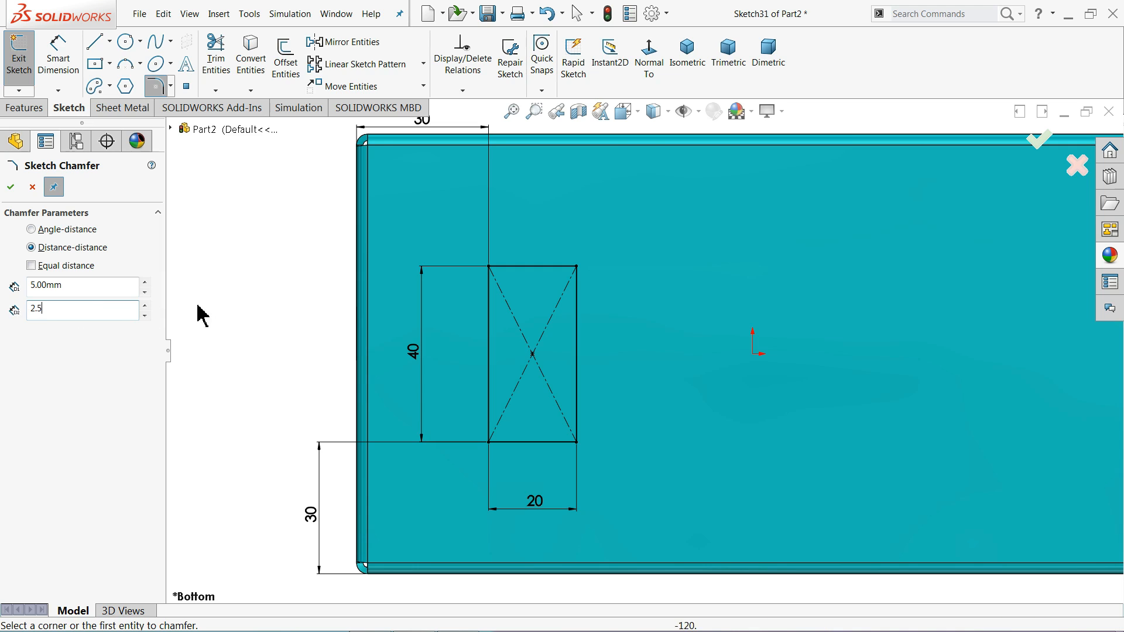
{"action": "left_click", "coordinate": [577, 267]}
{"action": "scroll", "coordinate": [577, 271], "scroll_direction": "down", "scroll_amount": 4}
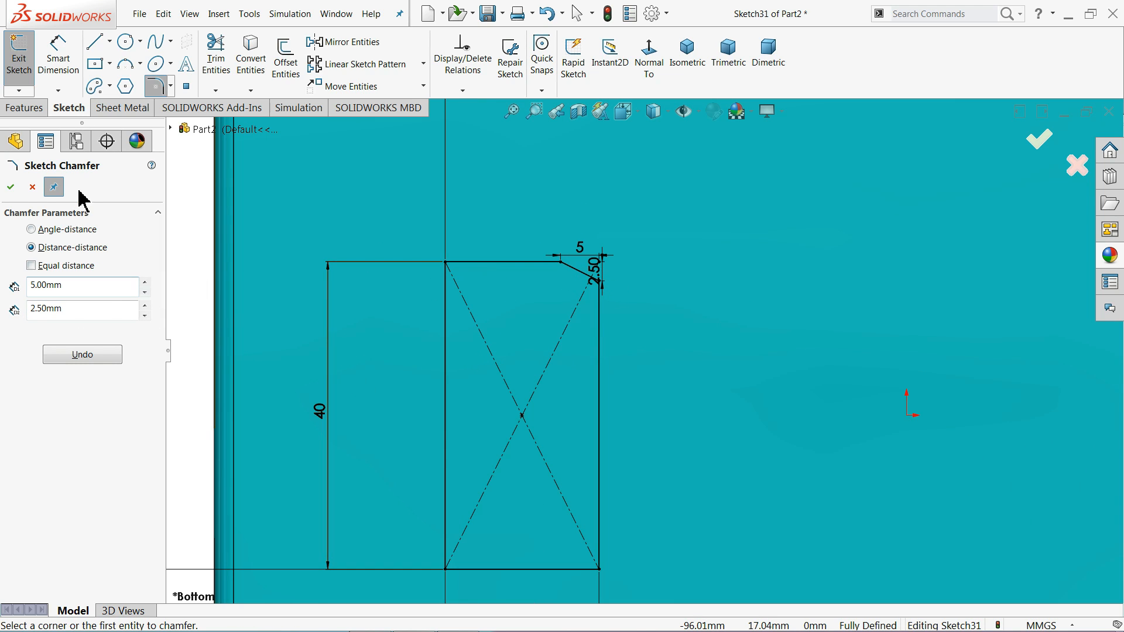
{"action": "left_click", "coordinate": [85, 356]}
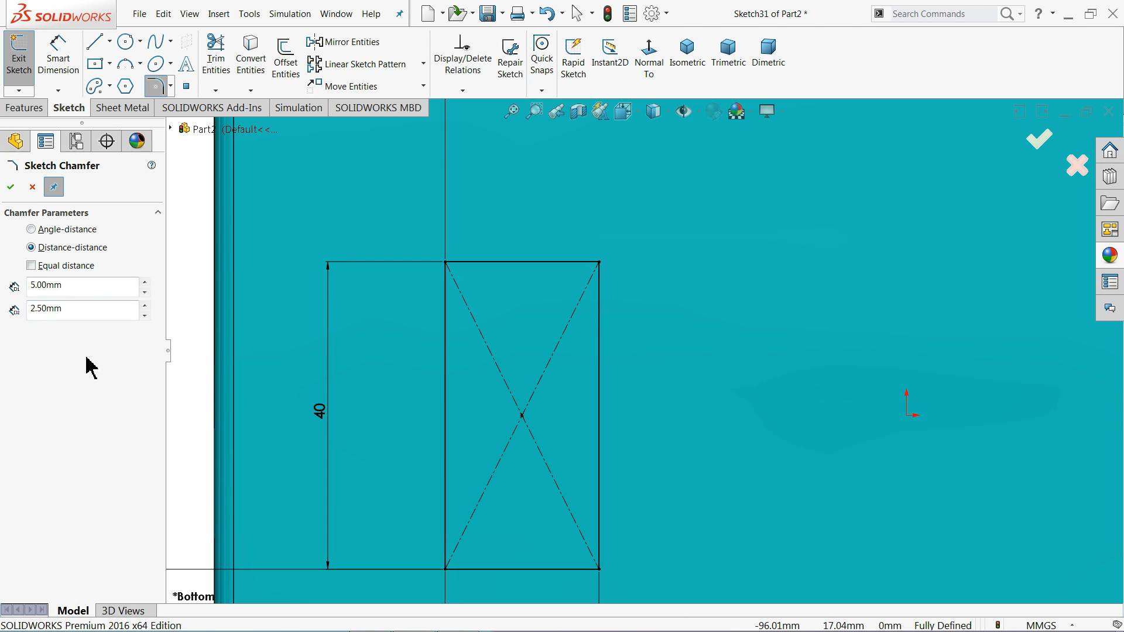
{"action": "left_click", "coordinate": [446, 267]}
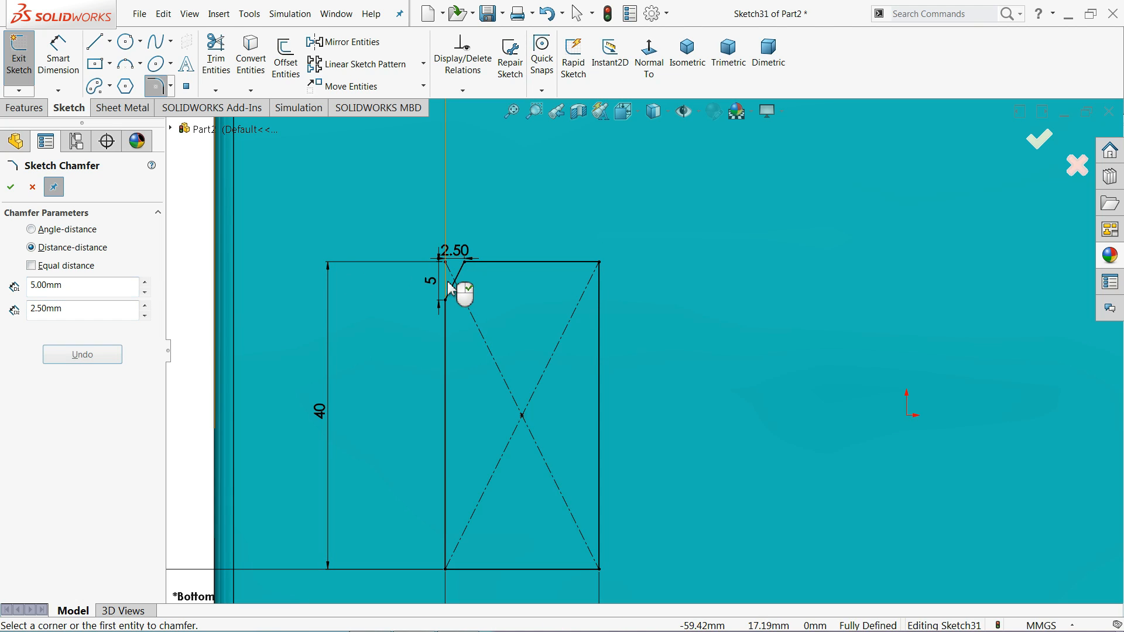
Step: Try the 5 mm by 2.5 mm sketch chamfer on the rectangle's lower-left and lower-right corners, undoing each one
{"action": "left_click", "coordinate": [445, 570]}
{"action": "left_click", "coordinate": [82, 354]}
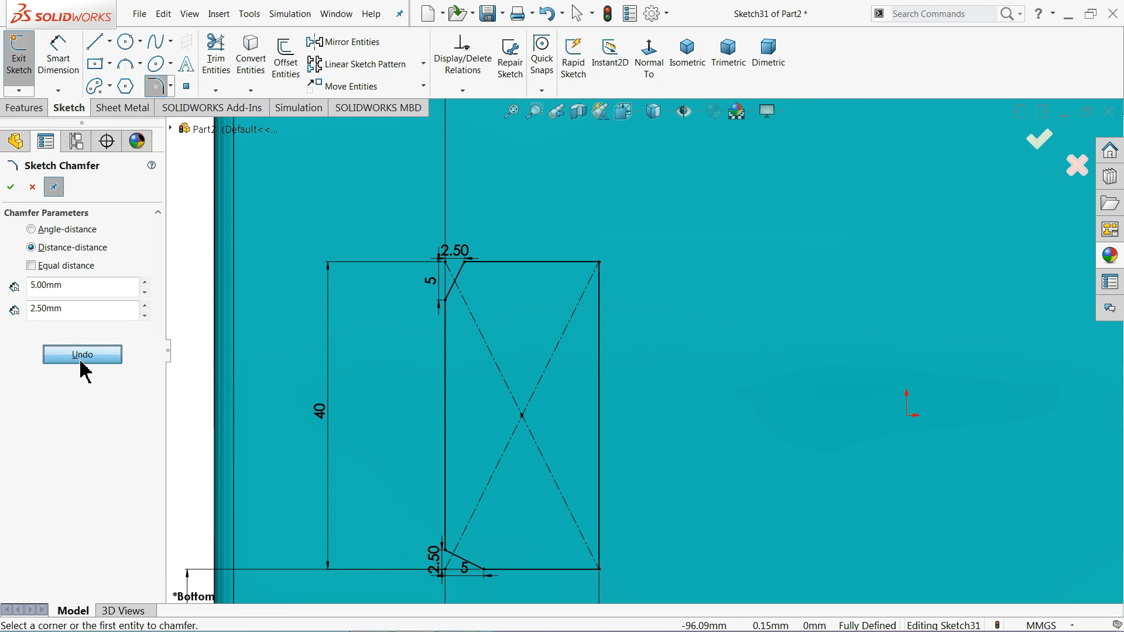
{"action": "left_click", "coordinate": [600, 572]}
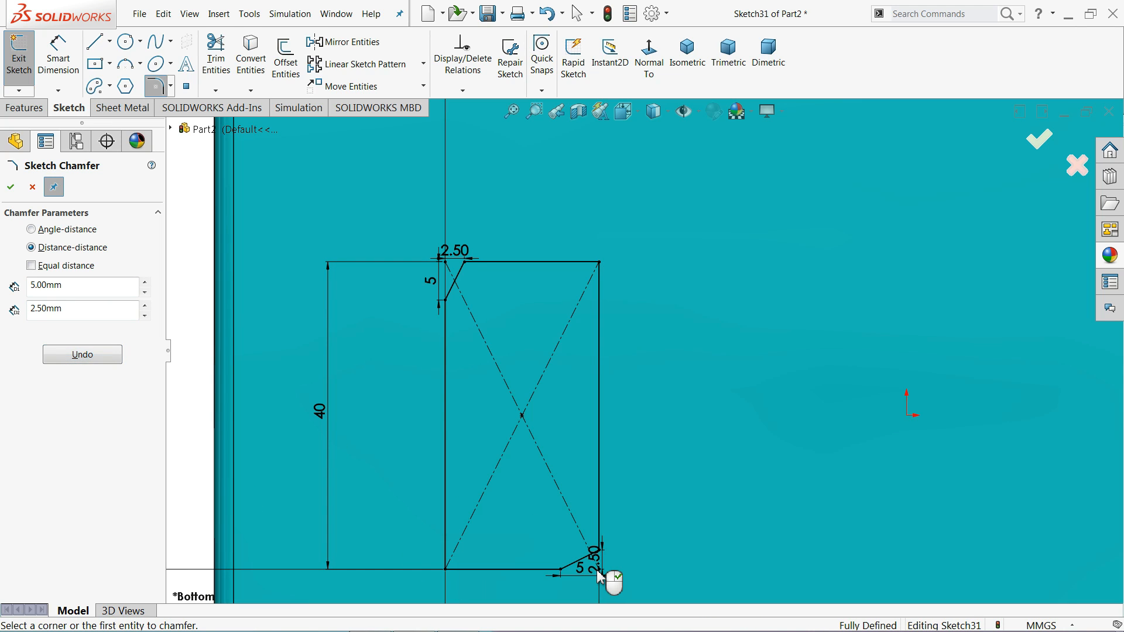
{"action": "left_click", "coordinate": [96, 354]}
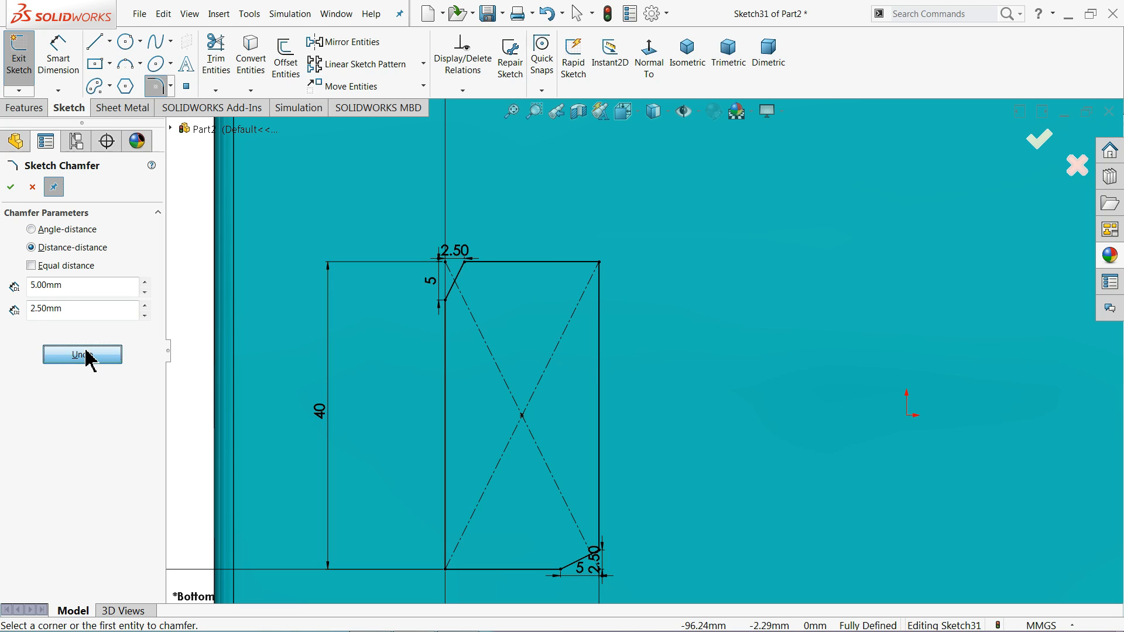
{"action": "left_click", "coordinate": [10, 186]}
Step: Chamfer the rectangle's other three corners with distances of 2.5 mm along the horizontal sides and 5 mm along the vertical sides
{"action": "left_click", "coordinate": [171, 86]}
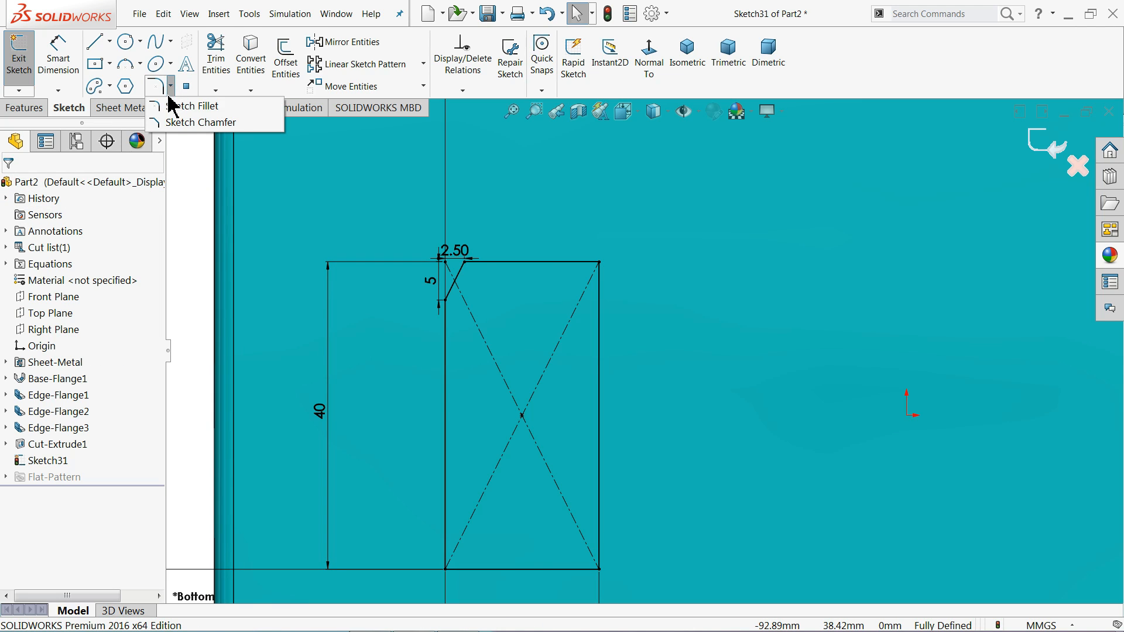
{"action": "left_click", "coordinate": [170, 122]}
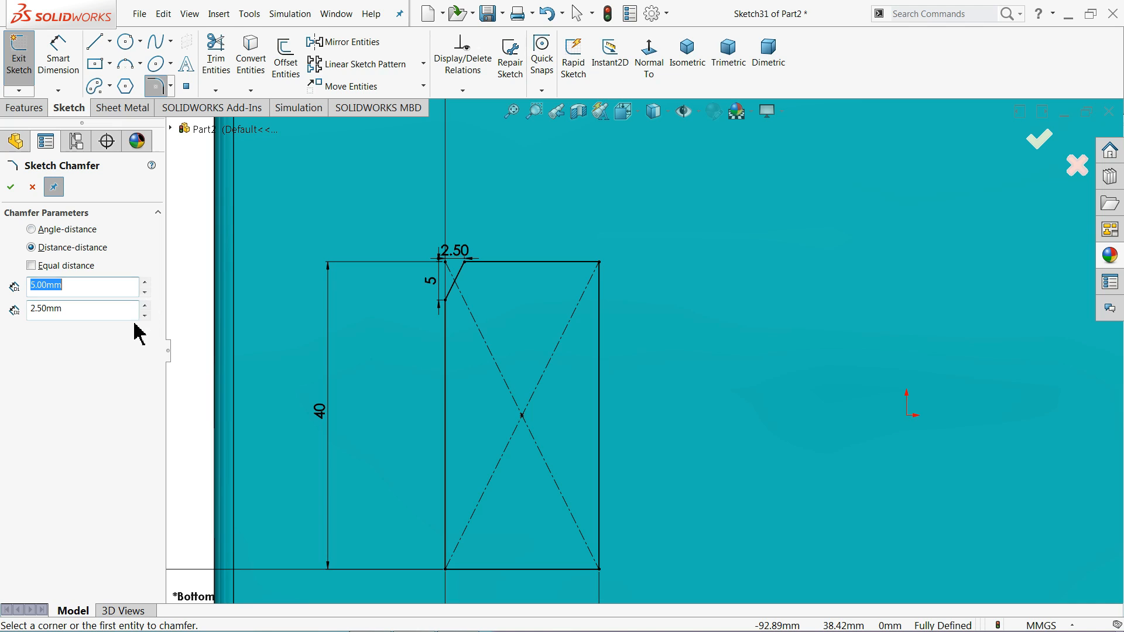
{"action": "type", "text": "2.5"}
{"action": "left_click", "coordinate": [68, 307]}
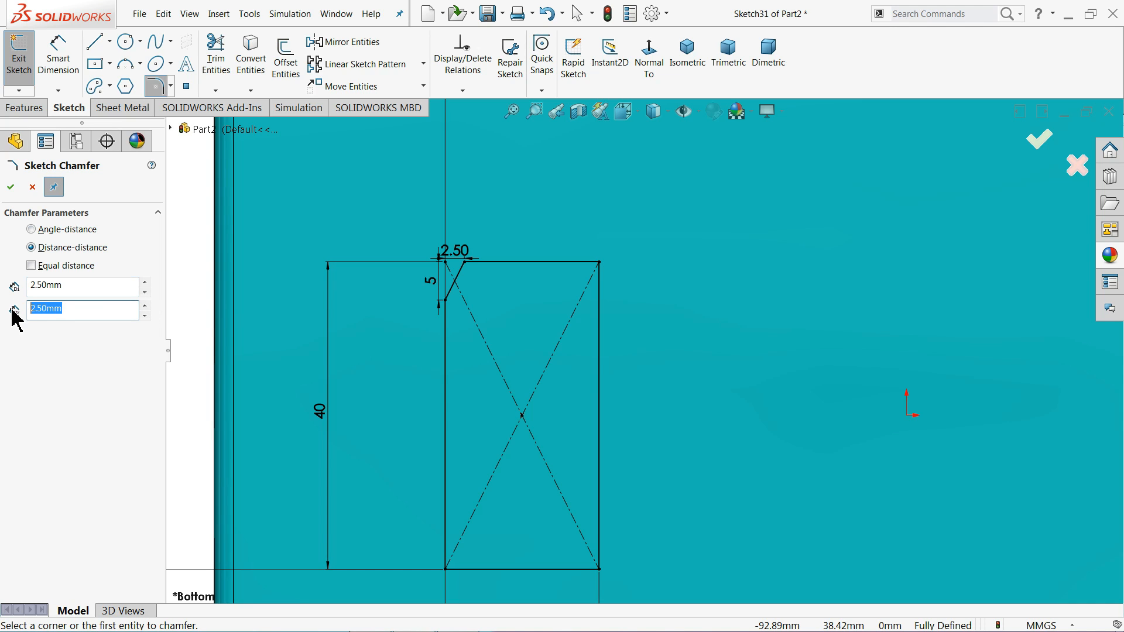
{"action": "type", "text": "5"}
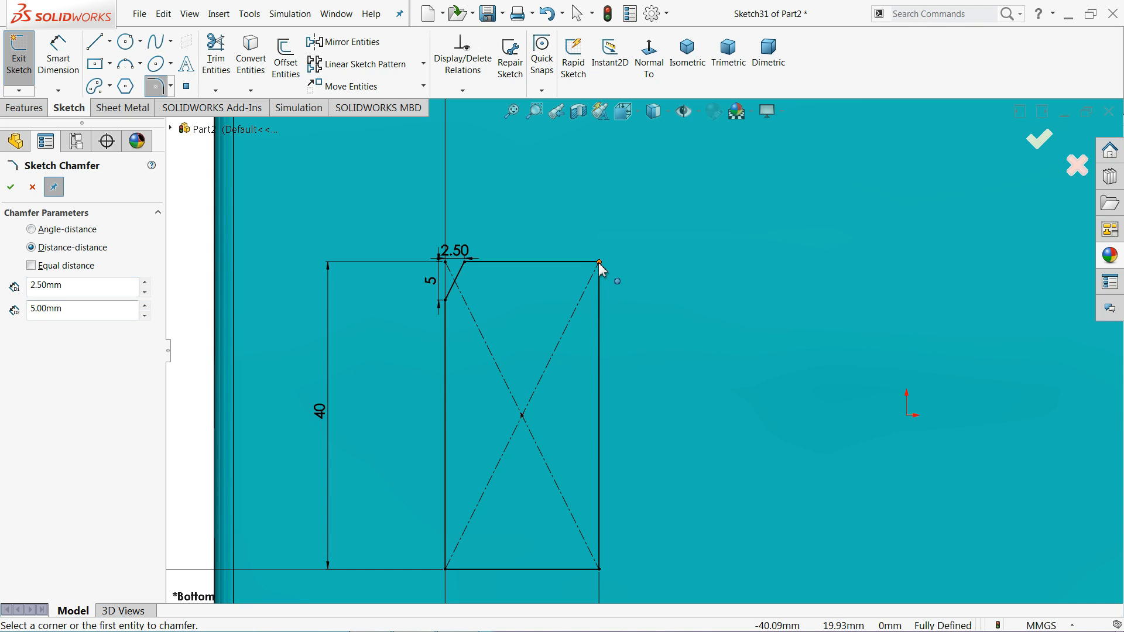
{"action": "left_click", "coordinate": [601, 263]}
{"action": "left_click", "coordinate": [603, 576]}
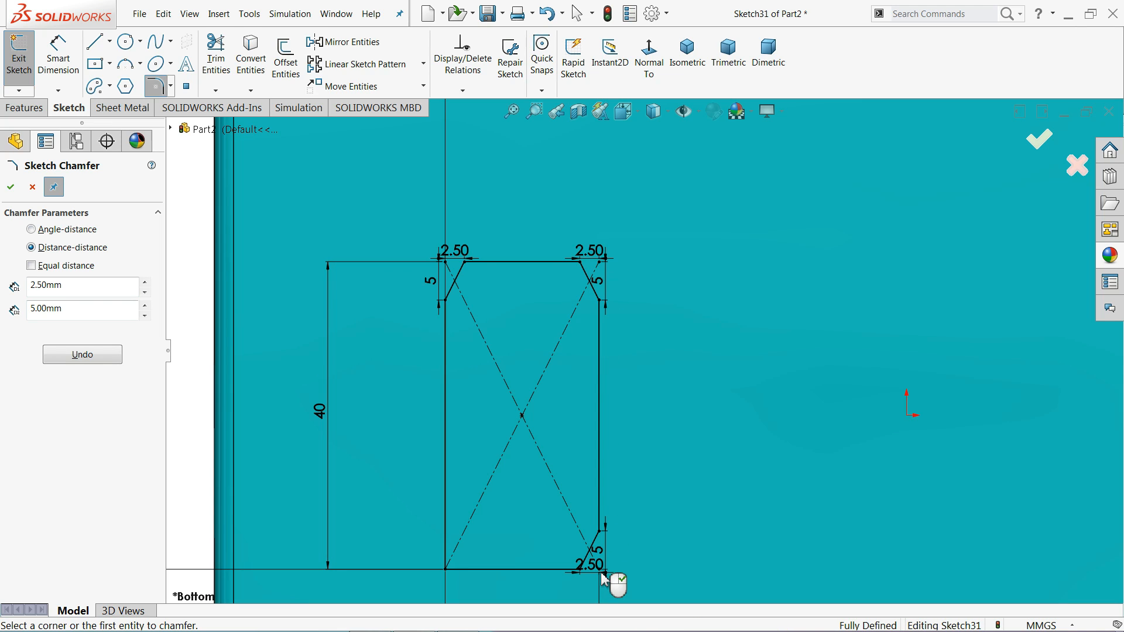
{"action": "left_click", "coordinate": [446, 569]}
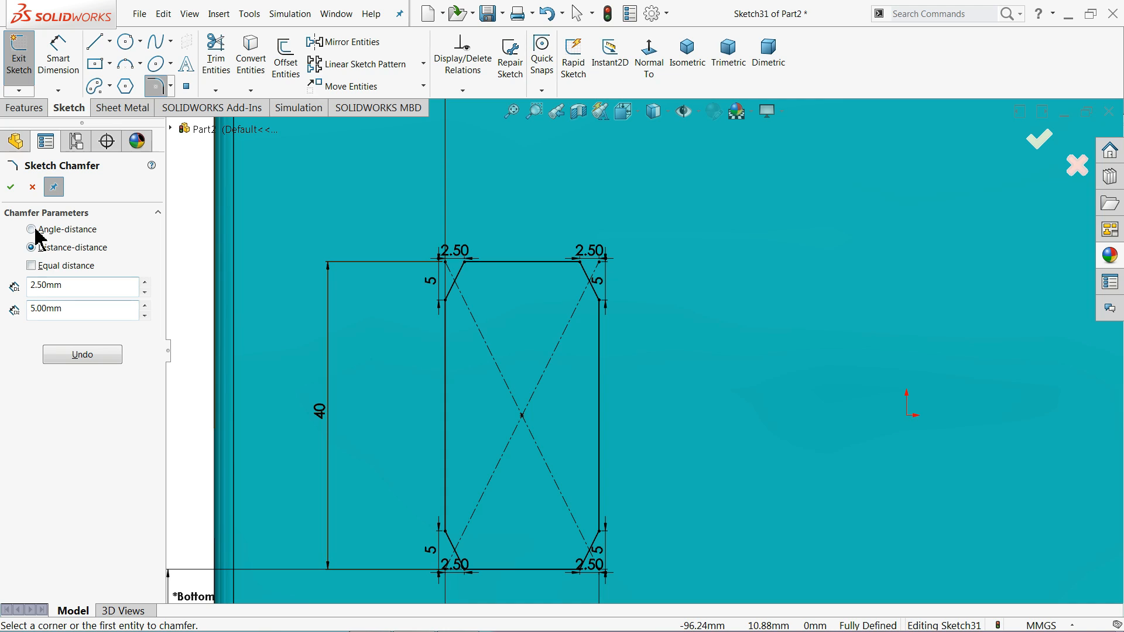
{"action": "left_click", "coordinate": [11, 186]}
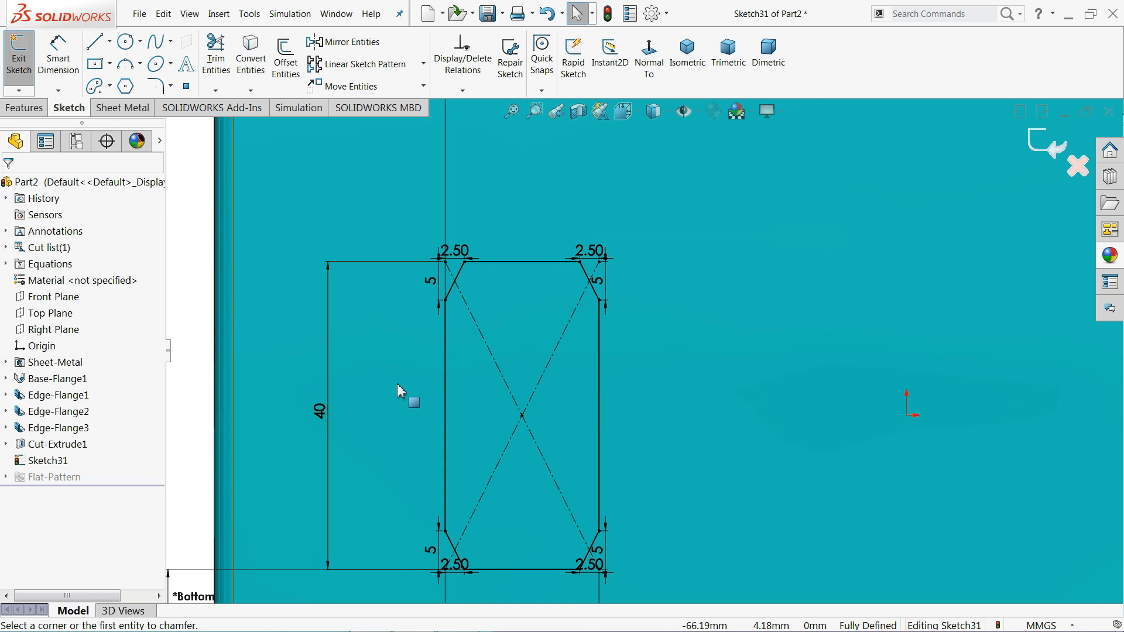
Step: Move the upper-left chamfer's dimensions clear of the outline and compare the cutout with the reference drawing in Windows Photo Viewer
{"action": "left_click_drag", "start_coordinate": [454, 253], "coordinate": [457, 225]}
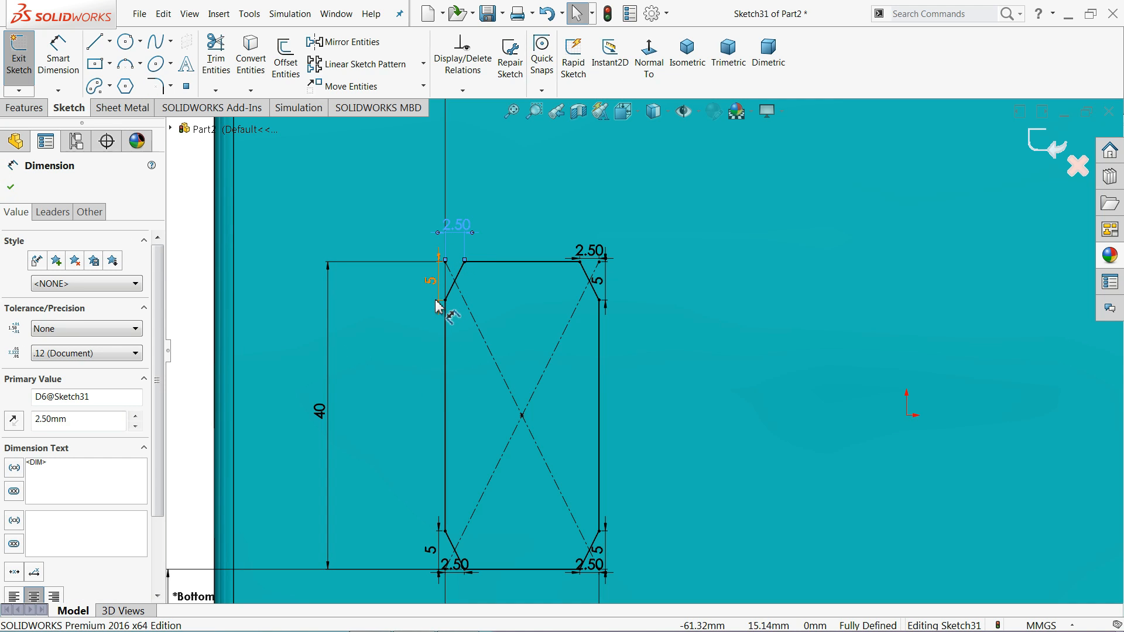
{"action": "left_click_drag", "start_coordinate": [439, 284], "coordinate": [416, 317]}
{"action": "left_click", "coordinate": [458, 418]}
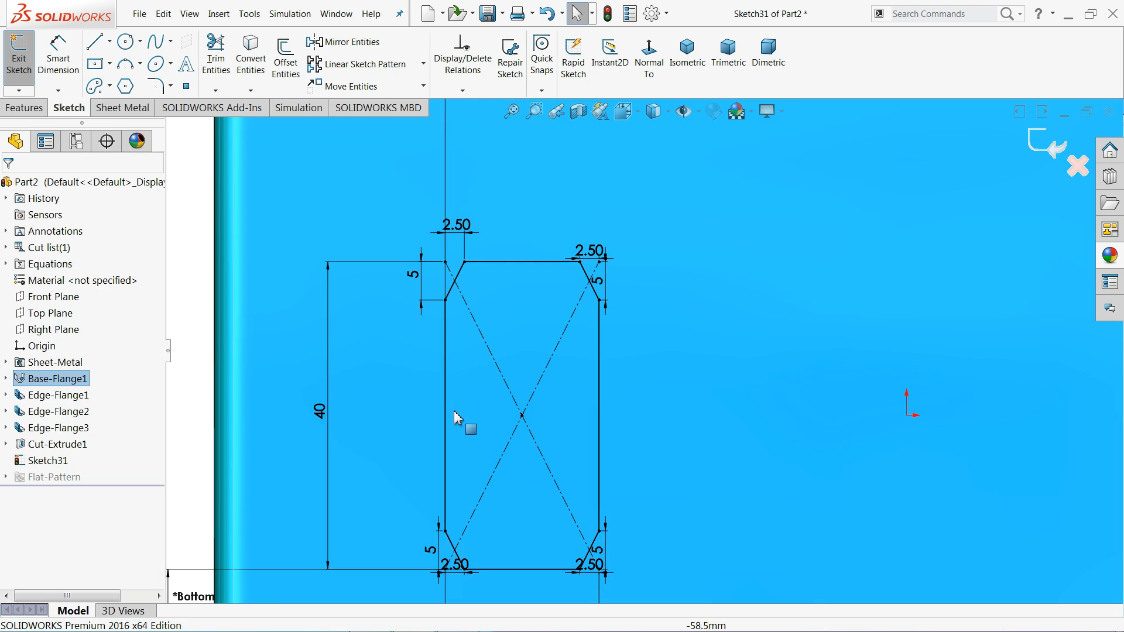
{"action": "key", "text": "alt+Tab"}
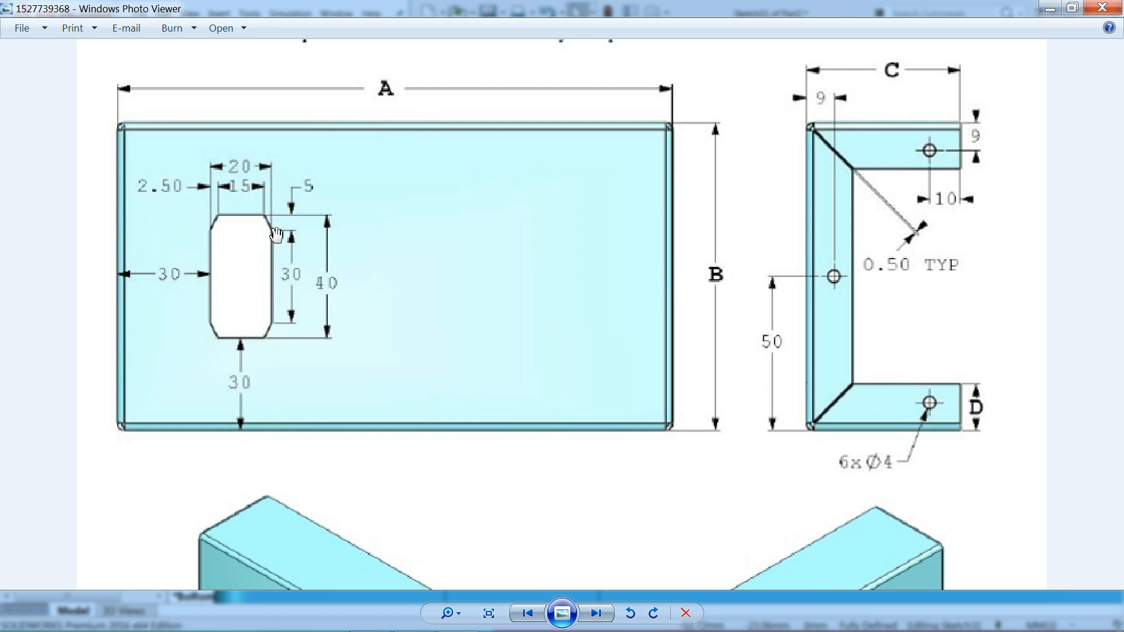
{"action": "left_click", "coordinate": [1049, 9]}
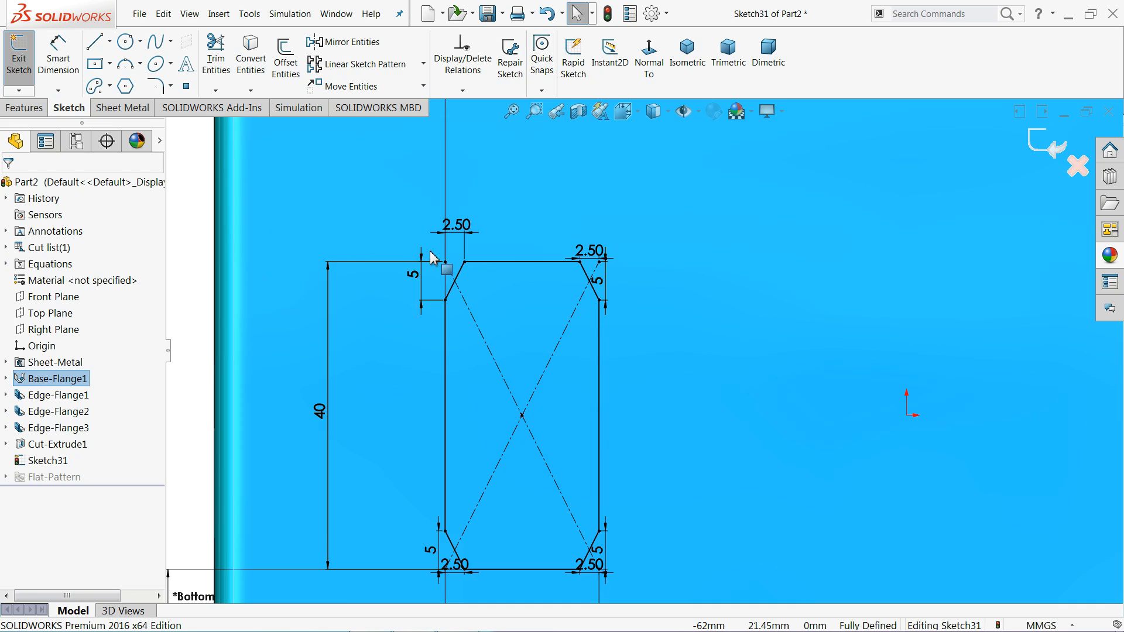
Step: Cut the chamfered rectangle through the base flange with a blind Extruded Cut linked to the sheet thickness
{"action": "scroll", "coordinate": [431, 252], "scroll_direction": "up", "scroll_amount": 3}
{"action": "left_click", "coordinate": [123, 108]}
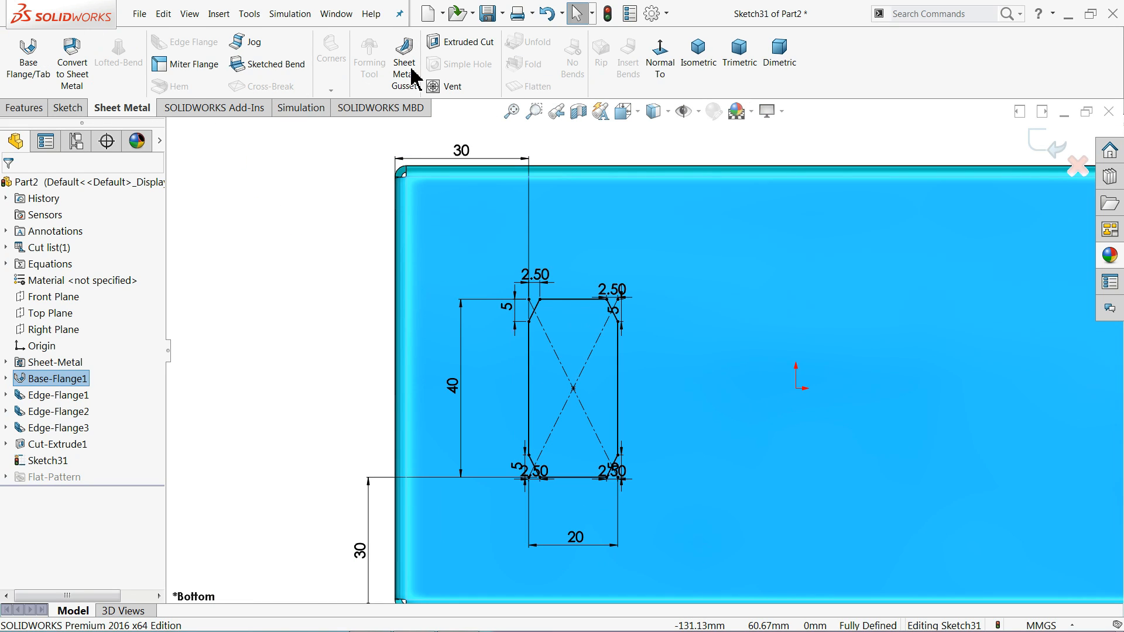
{"action": "left_click", "coordinate": [481, 42]}
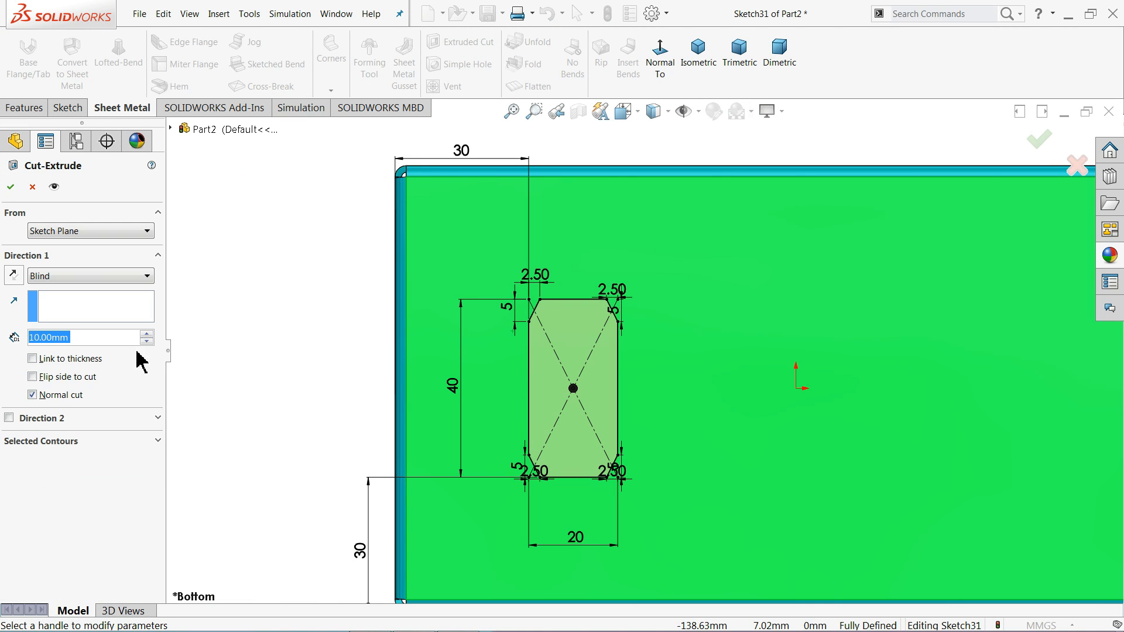
{"action": "left_click", "coordinate": [69, 291]}
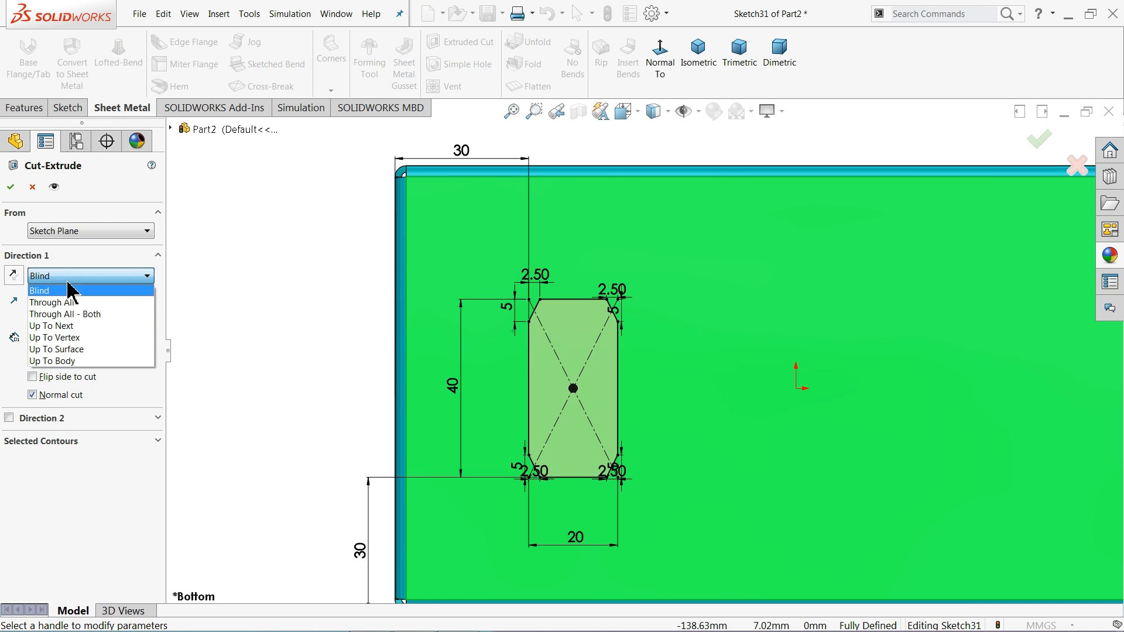
{"action": "left_click", "coordinate": [68, 289]}
{"action": "left_click", "coordinate": [68, 359]}
{"action": "scroll", "coordinate": [304, 347], "scroll_direction": "down", "scroll_amount": 3}
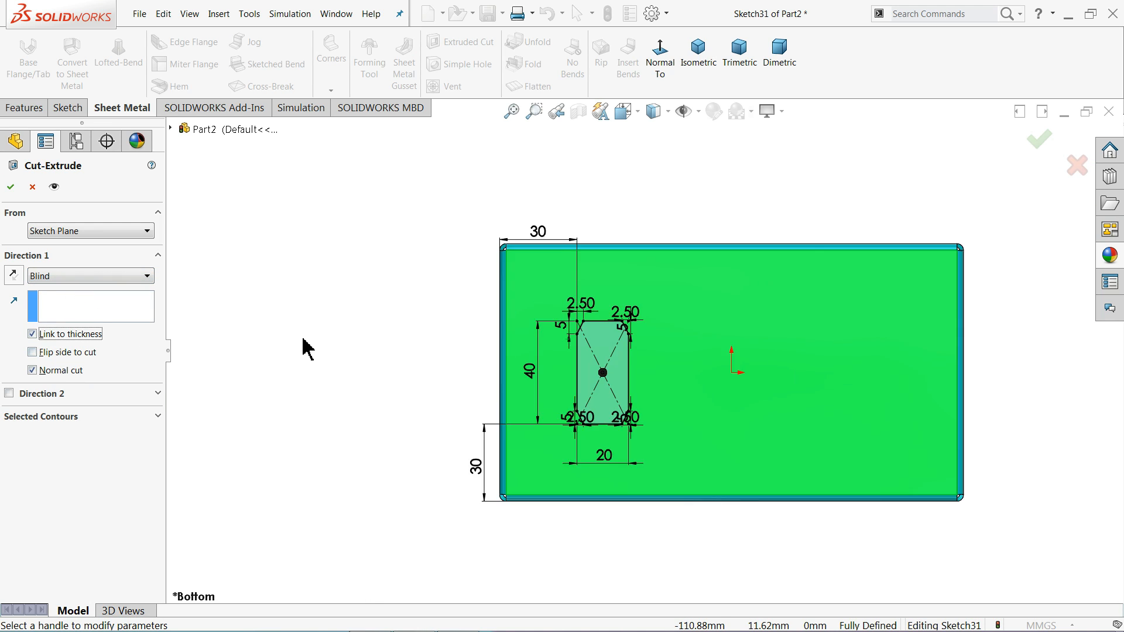
{"action": "mouse_move", "coordinate": [304, 347]}
{"action": "middle_mouse_down"}
{"action": "mouse_move", "coordinate": [377, 326]}
{"action": "mouse_move", "coordinate": [516, 467]}
{"action": "mouse_move", "coordinate": [567, 466]}
{"action": "middle_mouse_up"}
{"action": "scroll", "coordinate": [786, 493], "scroll_direction": "down", "scroll_amount": 4}
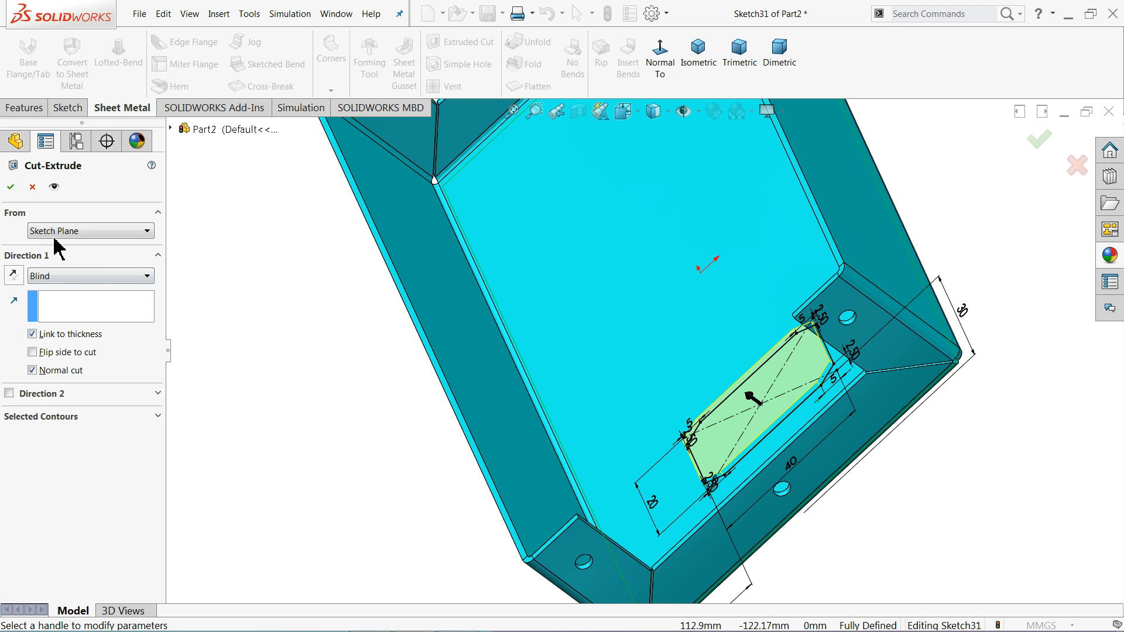
{"action": "left_click", "coordinate": [12, 187]}
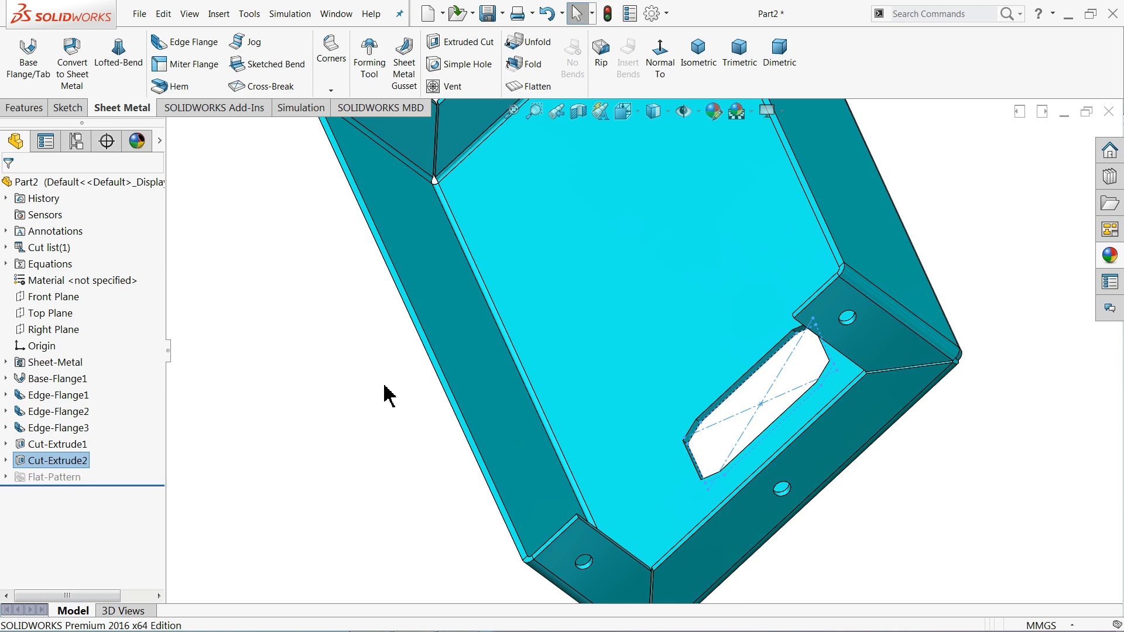
Step: Show the finished part in isometric view and flatten it to inspect its flat pattern
{"action": "middle_click_drag", "start_coordinate": [395, 416], "coordinate": [627, 181]}
{"action": "left_click", "coordinate": [706, 62]}
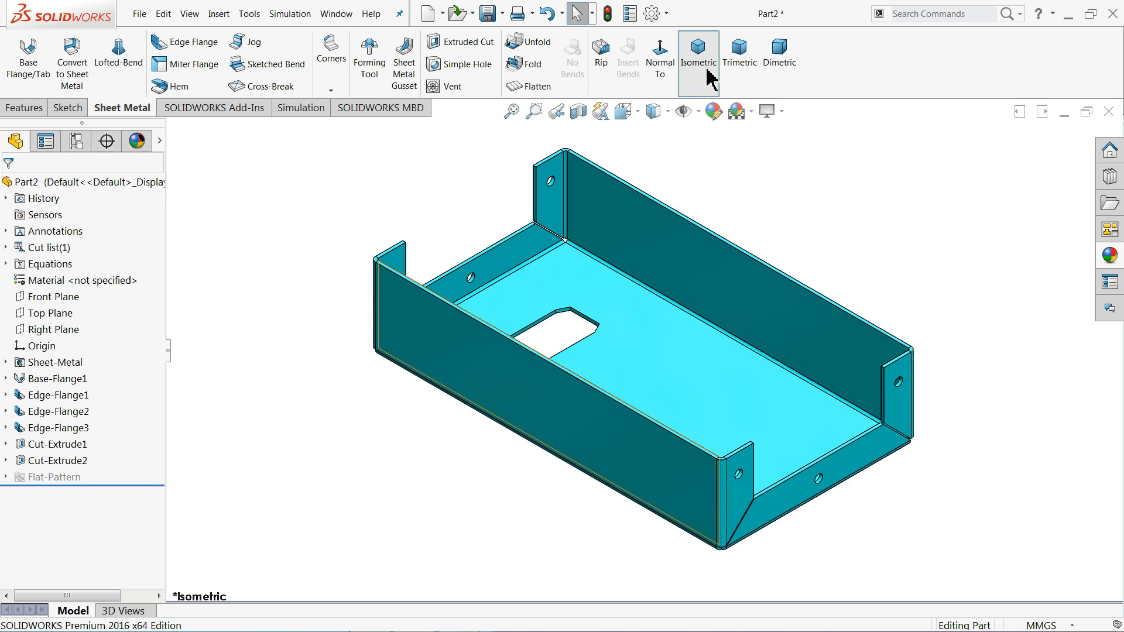
{"action": "left_click", "coordinate": [547, 89]}
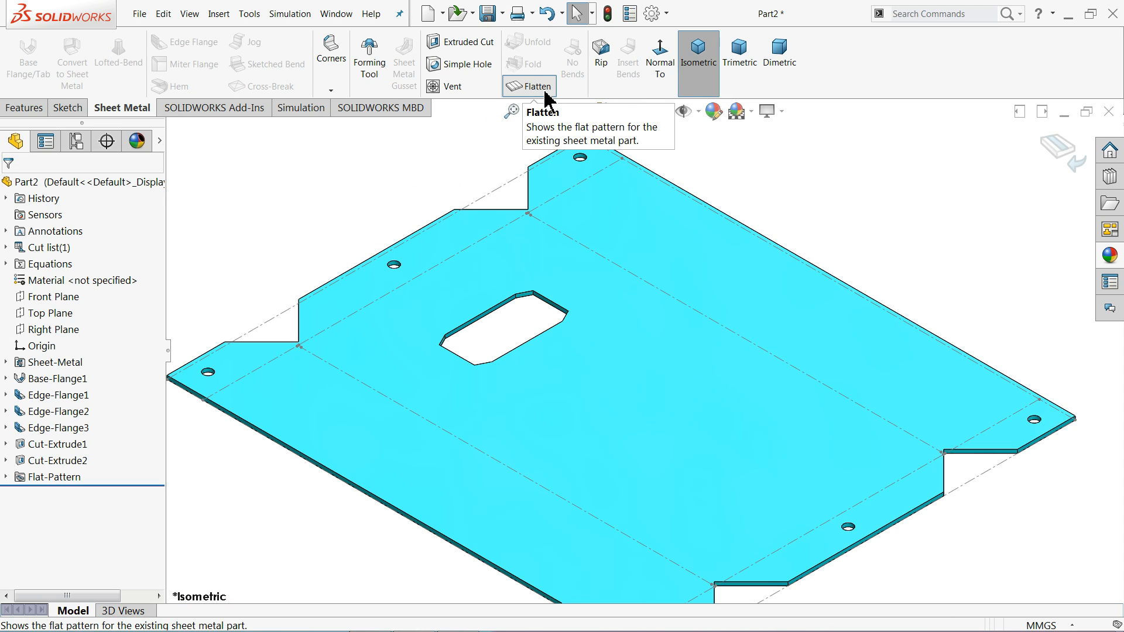
{"action": "mouse_move", "coordinate": [593, 313]}
{"action": "middle_mouse_down"}
{"action": "mouse_move", "coordinate": [602, 347]}
{"action": "mouse_move", "coordinate": [612, 330]}
{"action": "mouse_move", "coordinate": [592, 332]}
{"action": "middle_mouse_up"}
{"action": "scroll", "coordinate": [621, 363], "scroll_direction": "down", "scroll_amount": 1}
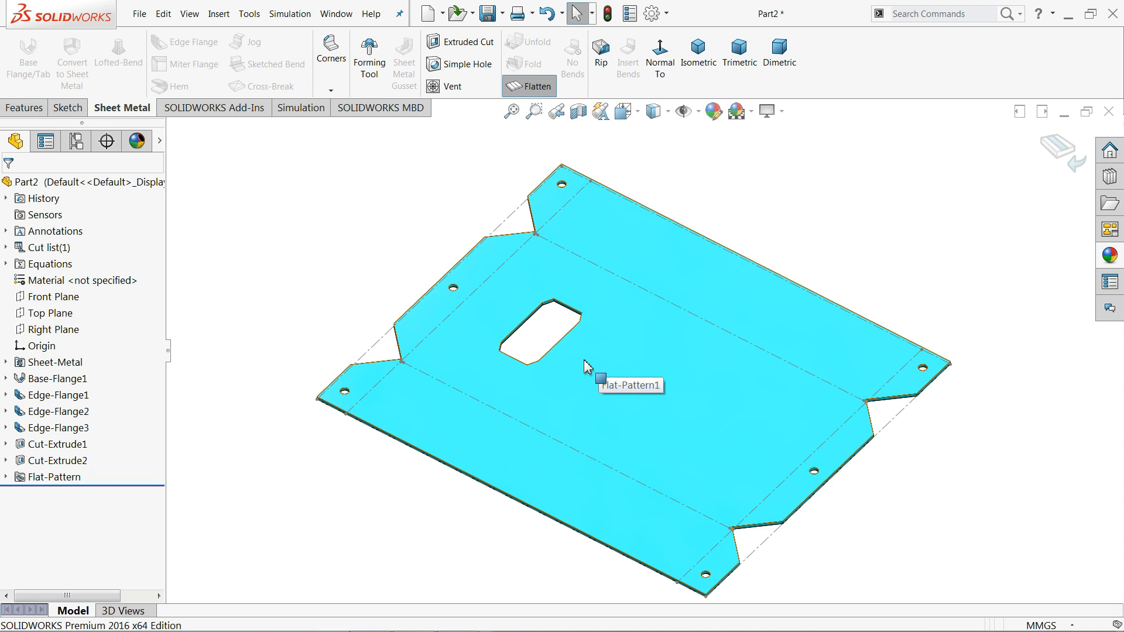
Step: Start a DXF export of the flattened part to the Desktop as Part2, using the Sheet metal export type with geometry only
{"action": "right_click", "coordinate": [611, 326]}
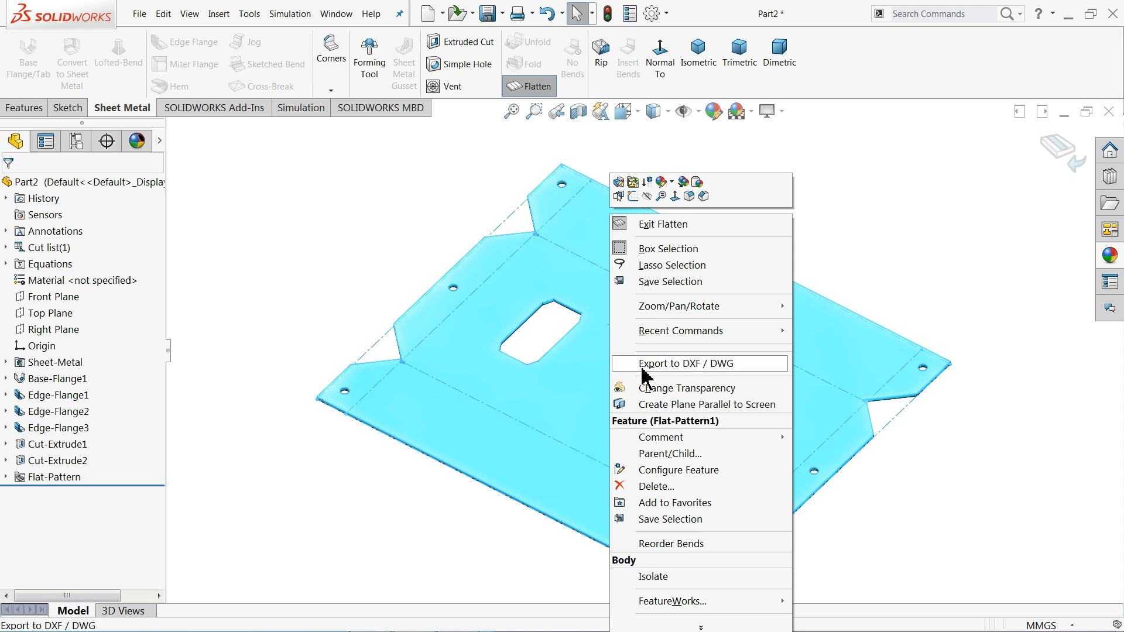
{"action": "left_click", "coordinate": [659, 366]}
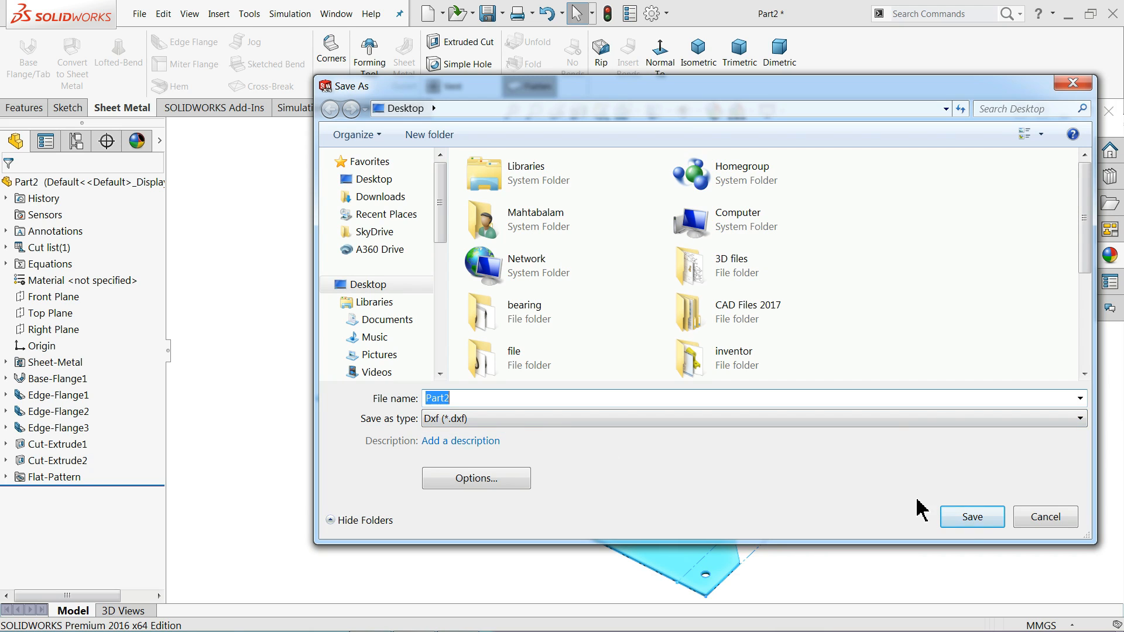
{"action": "left_click", "coordinate": [972, 524]}
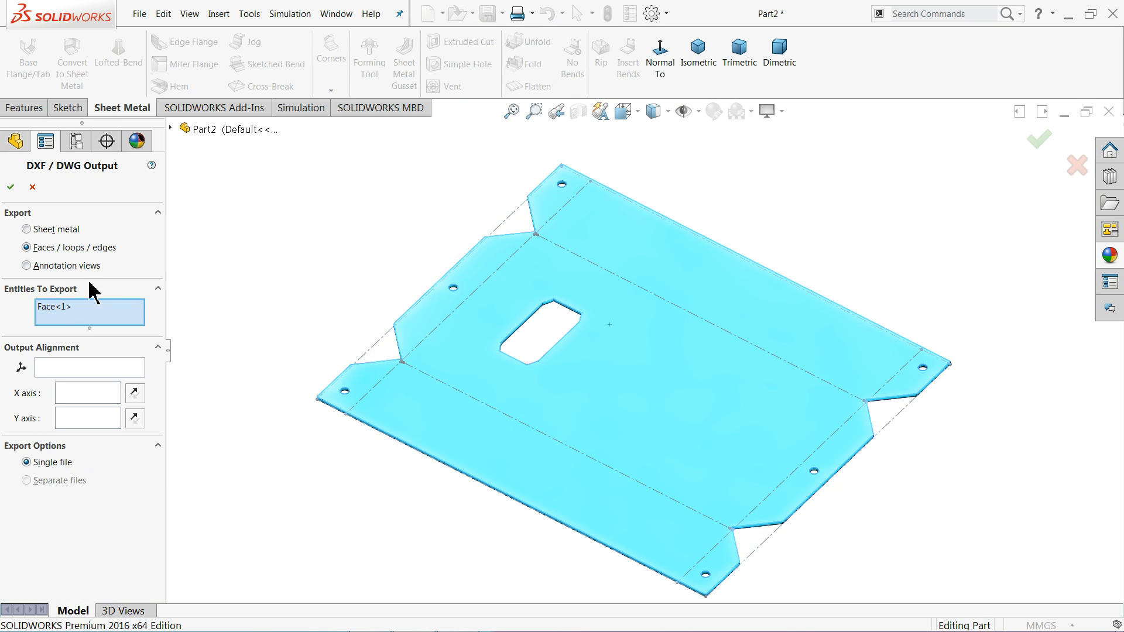
{"action": "left_click", "coordinate": [33, 232]}
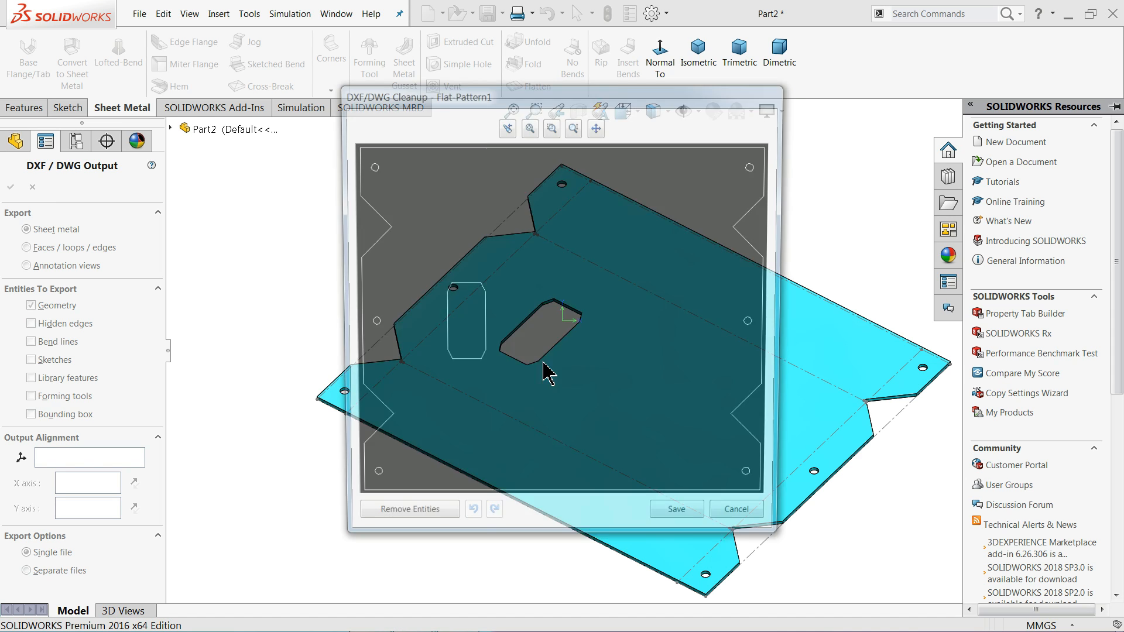
Step: Inspect the flat pattern outline in the DXF/DWG Cleanup preview and save the DXF file
{"action": "scroll", "coordinate": [550, 334], "scroll_direction": "down", "scroll_amount": 3}
{"action": "scroll", "coordinate": [550, 334], "scroll_direction": "up", "scroll_amount": 8}
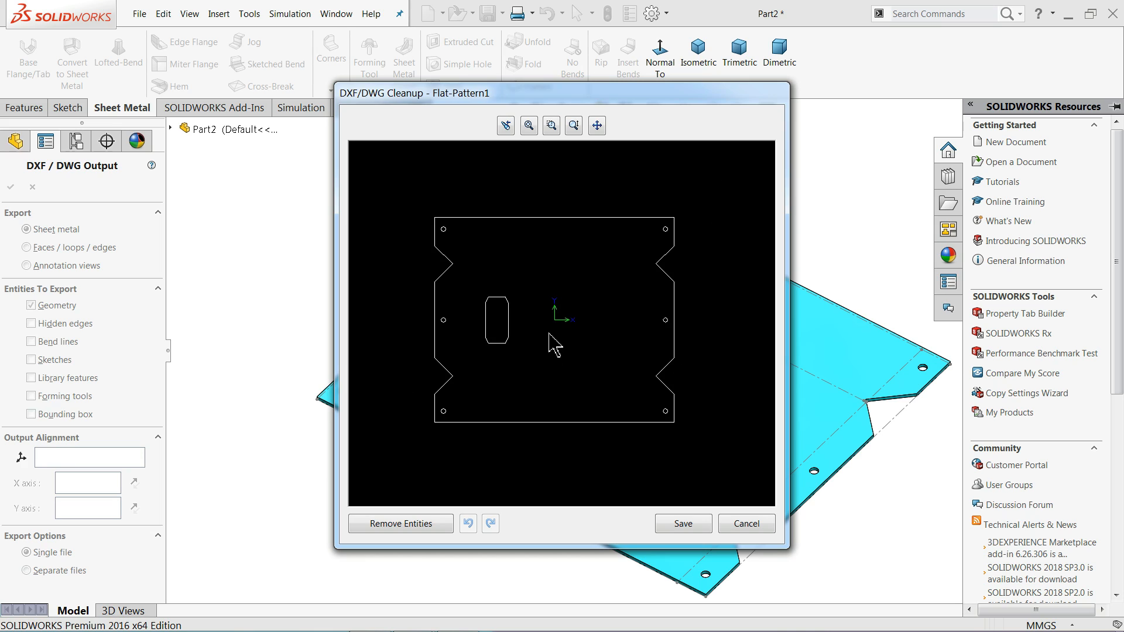
{"action": "scroll", "coordinate": [509, 321], "scroll_direction": "down", "scroll_amount": 1}
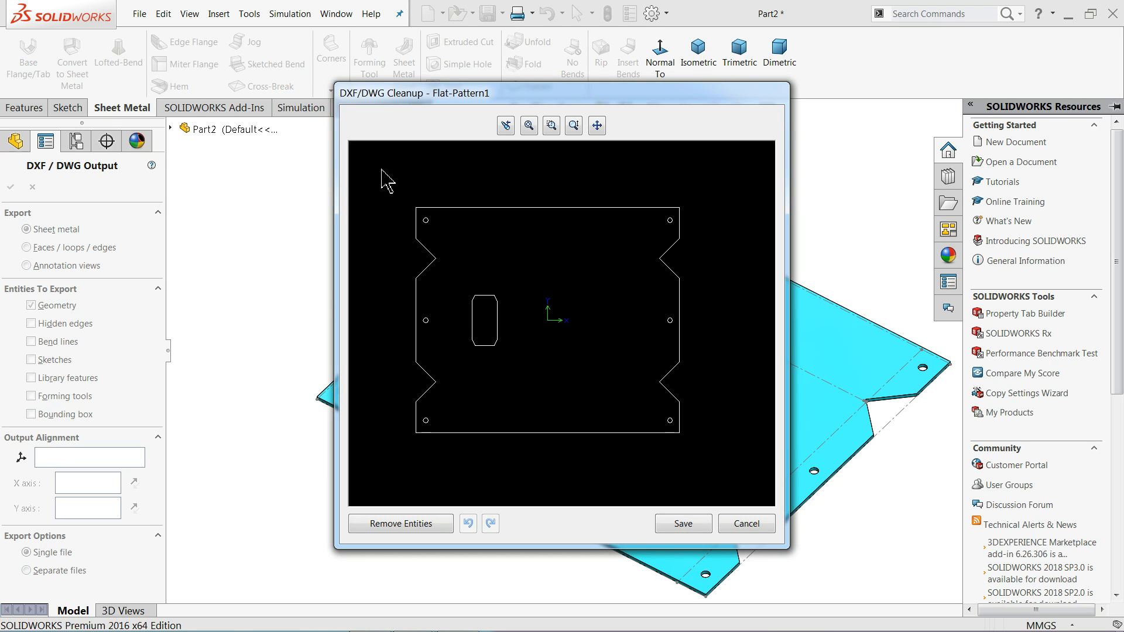
{"action": "middle_click_drag", "start_coordinate": [580, 333], "coordinate": [604, 321]}
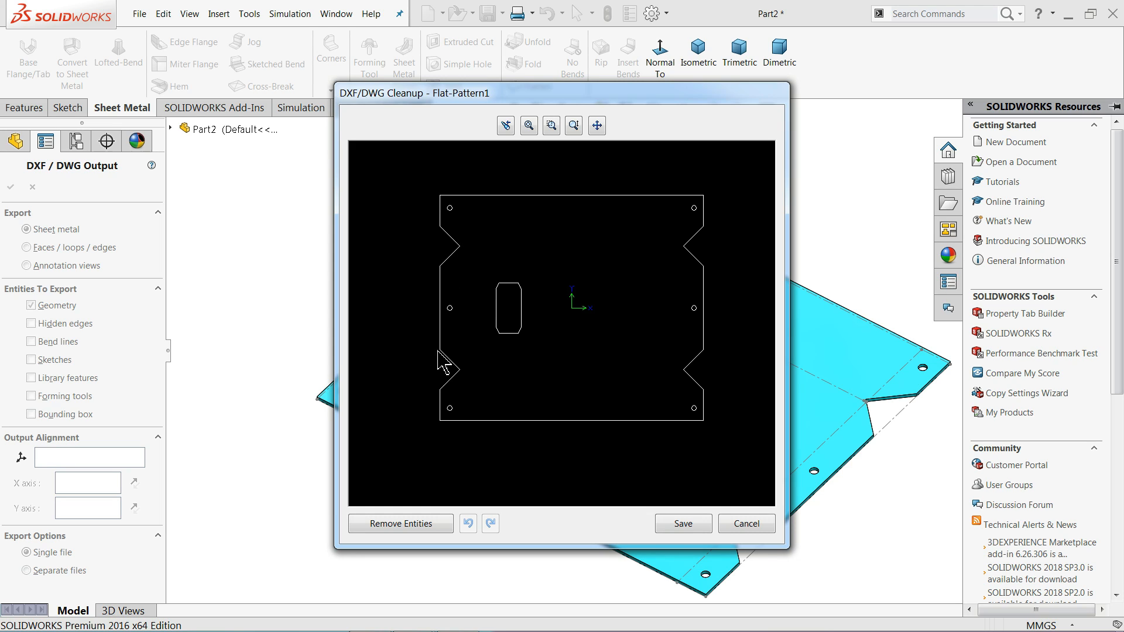
{"action": "left_click", "coordinate": [684, 525]}
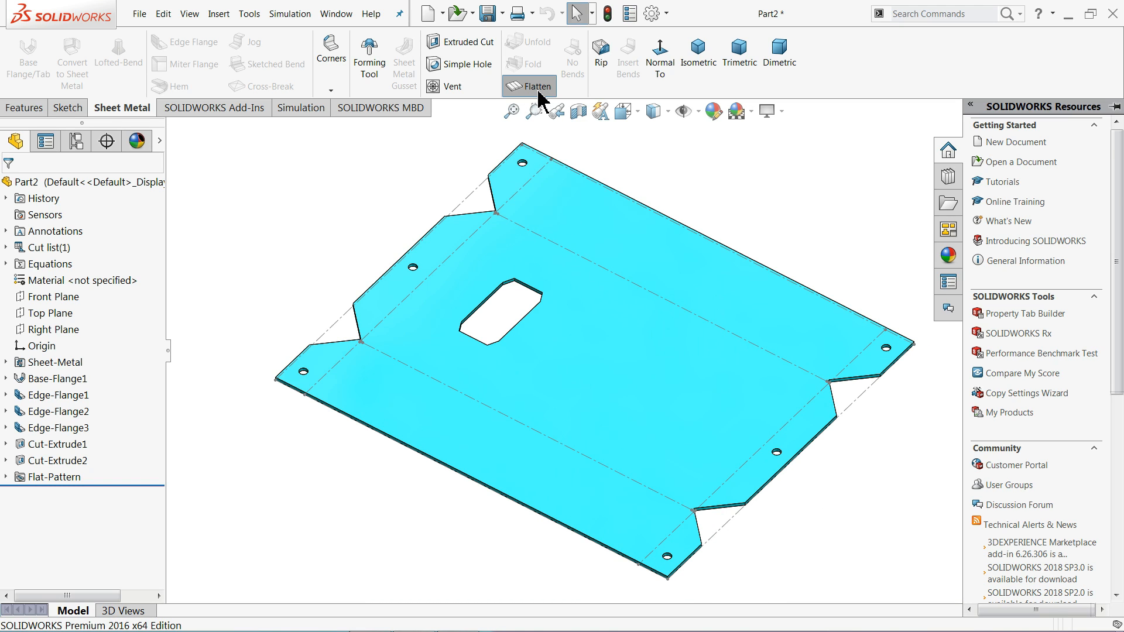
Step: Return the part from its flat pattern to the folded state and inspect the finished model from several angles
{"action": "left_click", "coordinate": [554, 112]}
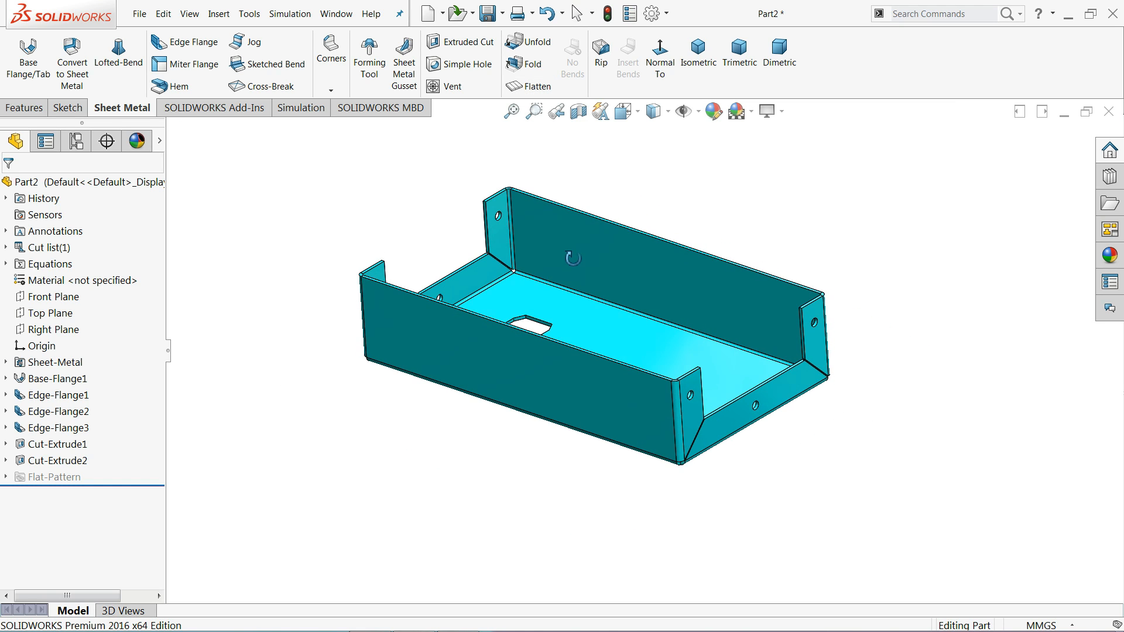
{"action": "scroll", "coordinate": [620, 316], "scroll_direction": "down", "scroll_amount": 2}
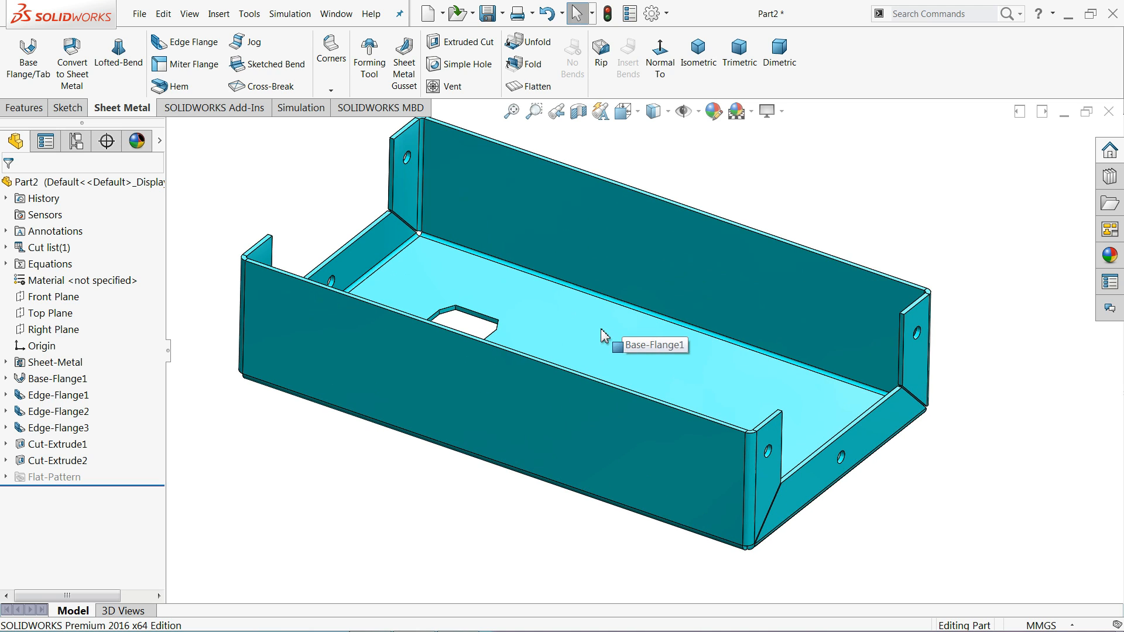
{"action": "middle_click_drag", "start_coordinate": [602, 330], "coordinate": [593, 318]}
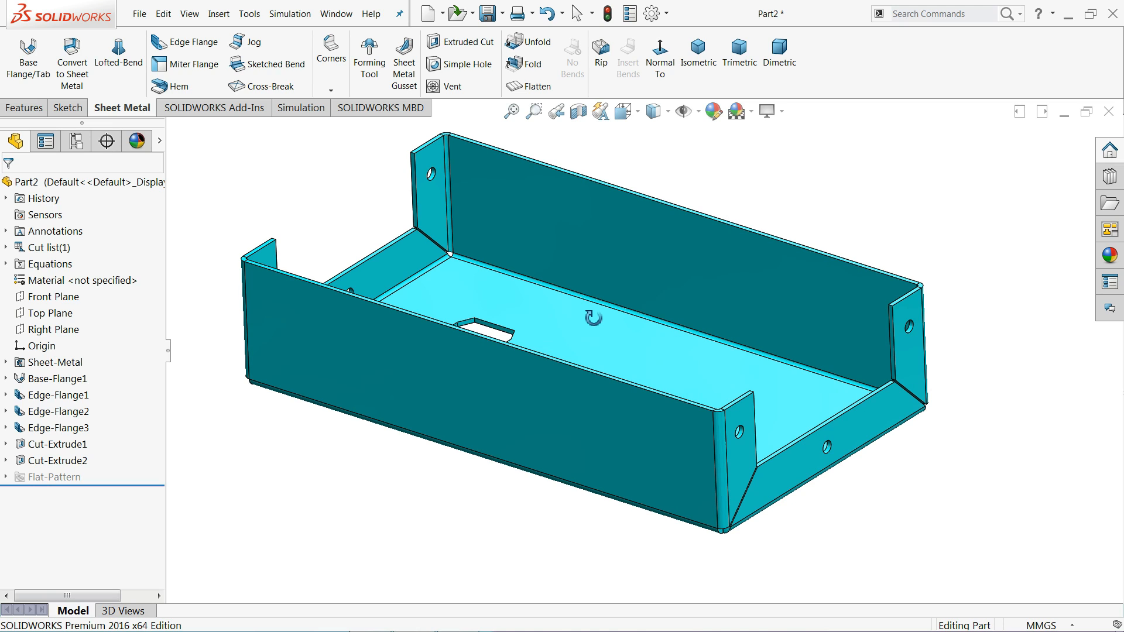
{"action": "middle_click_drag", "start_coordinate": [593, 318], "coordinate": [572, 319]}
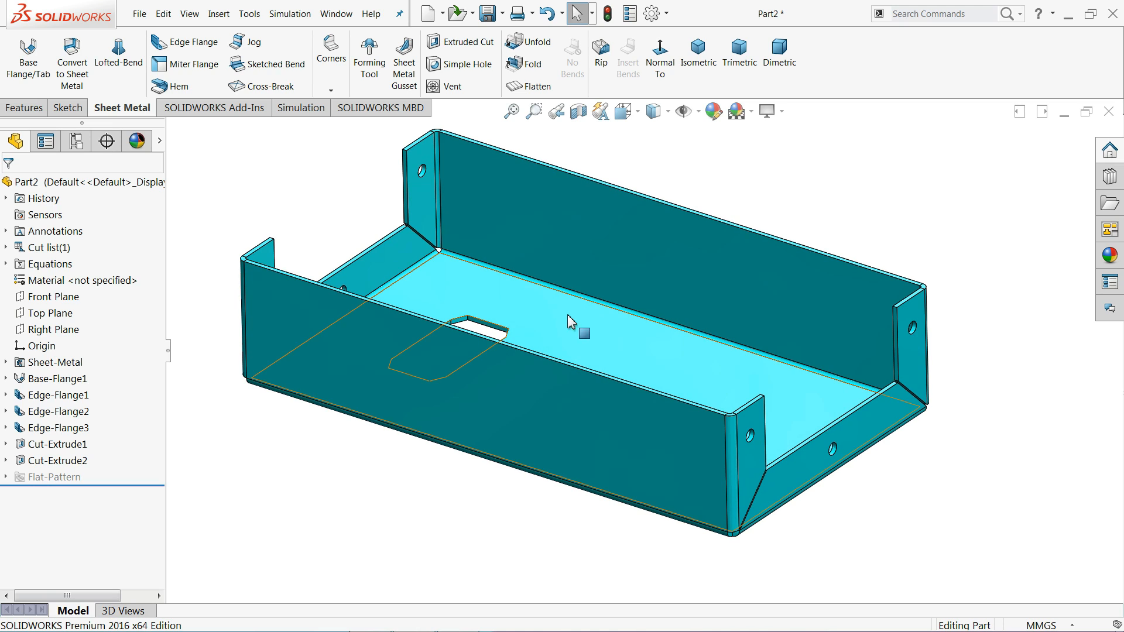